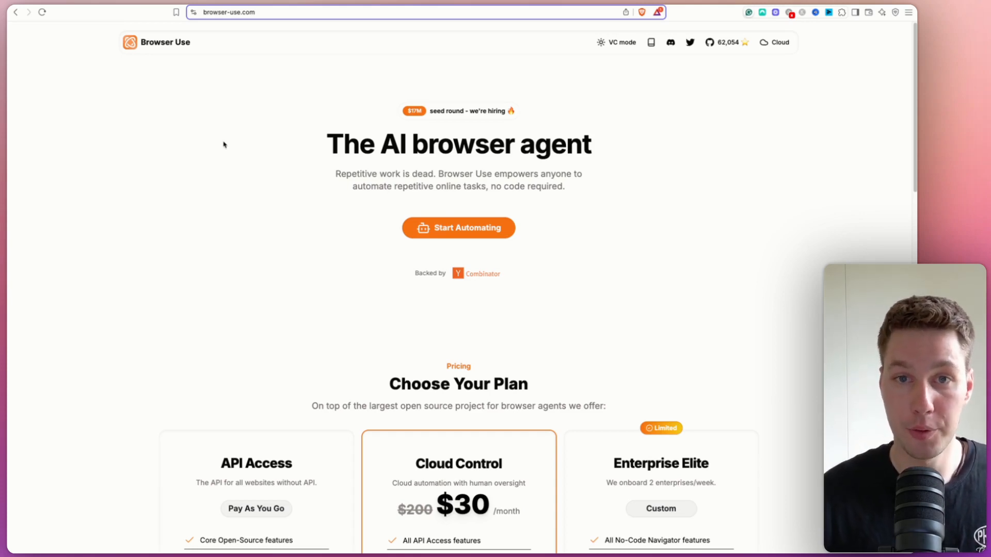
Open the Browser Use GitHub repository and read the README's Quick start section
left_click(739, 40)
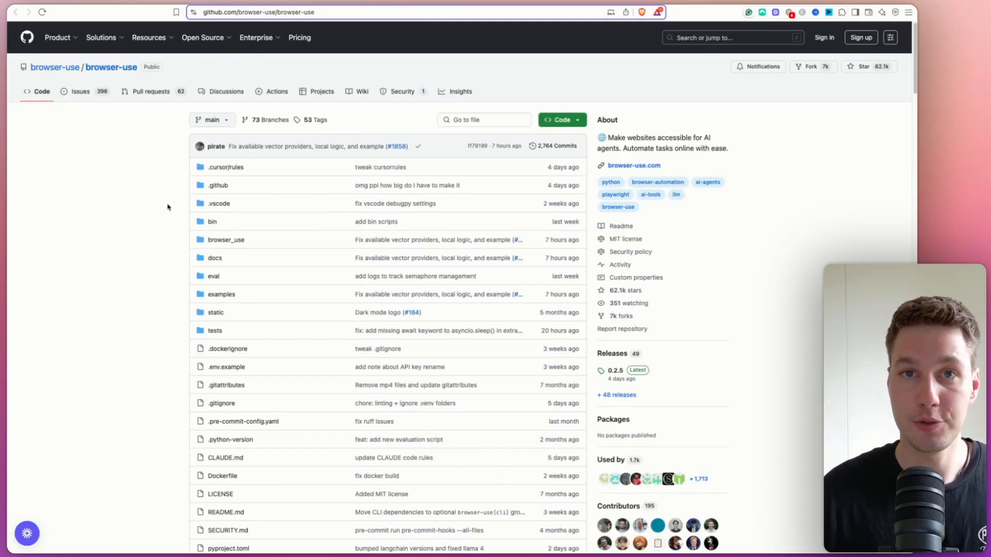
scroll(167, 208, "down", 6)
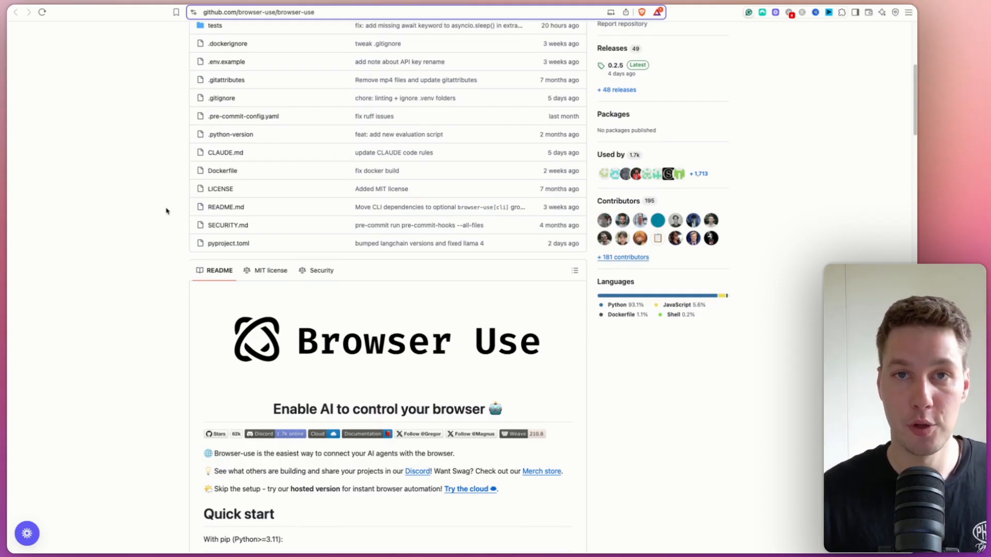
scroll(166, 212, "down", 3)
scroll(165, 216, "down", 2)
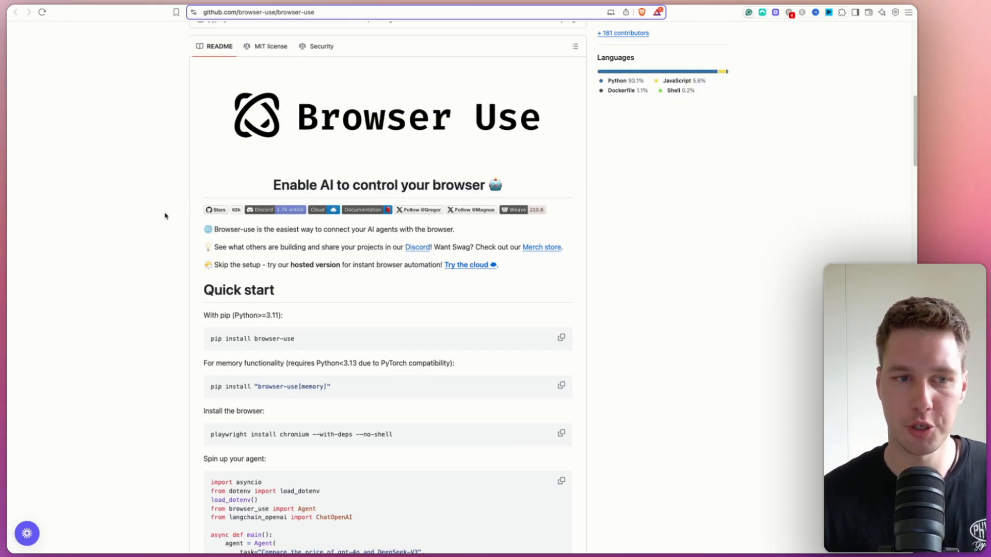
scroll(165, 216, "down", 1)
scroll(165, 216, "down", 2)
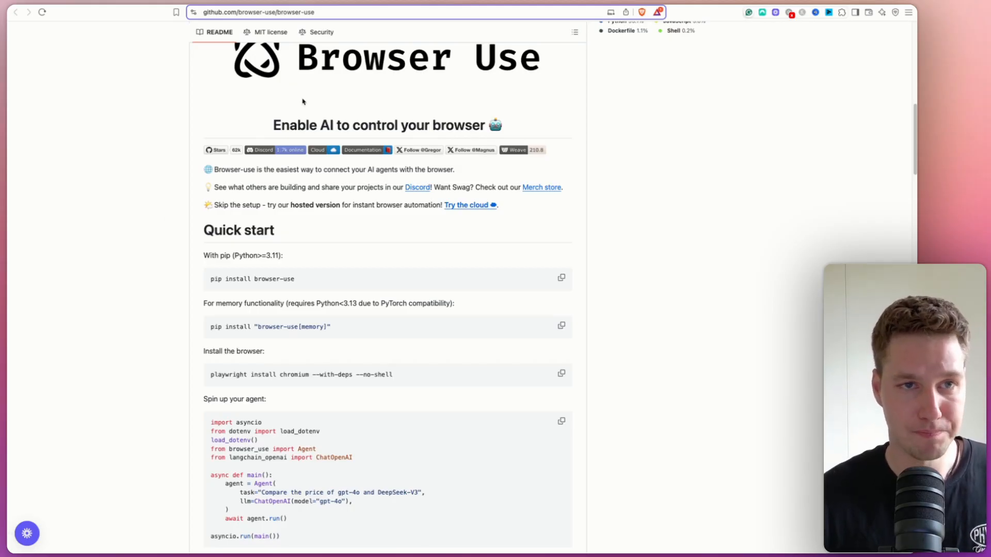
View the Browser Agent workflow in n8n and open Browser Use Cloud from the Browser Use website
key("ctrl+Tab")
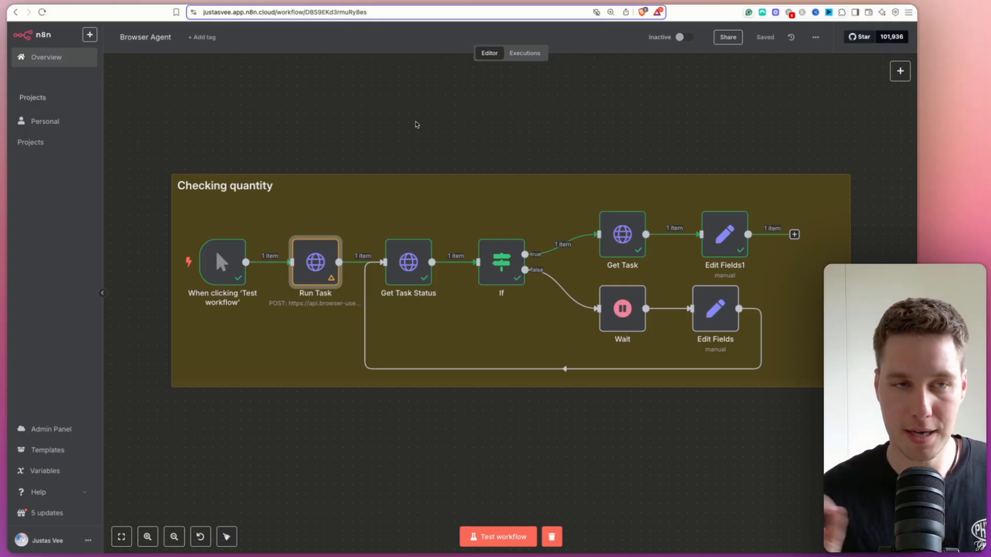
left_click(417, 124)
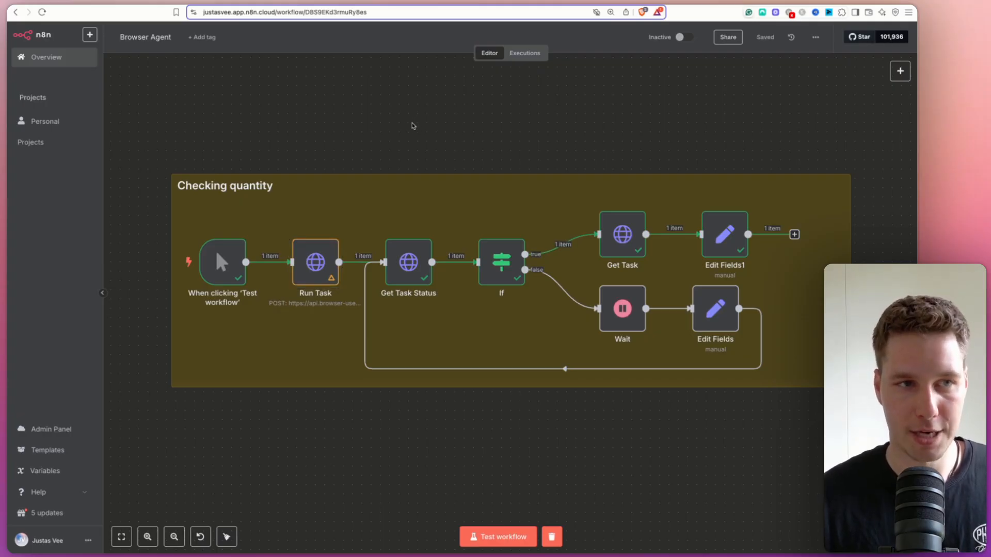
mouse_move(317, 259)
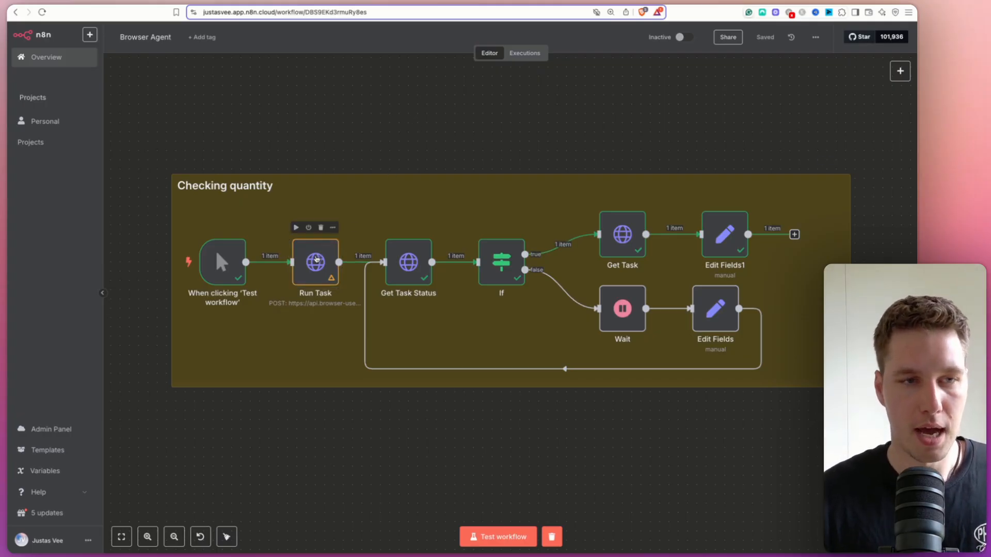
key("ctrl+Tab")
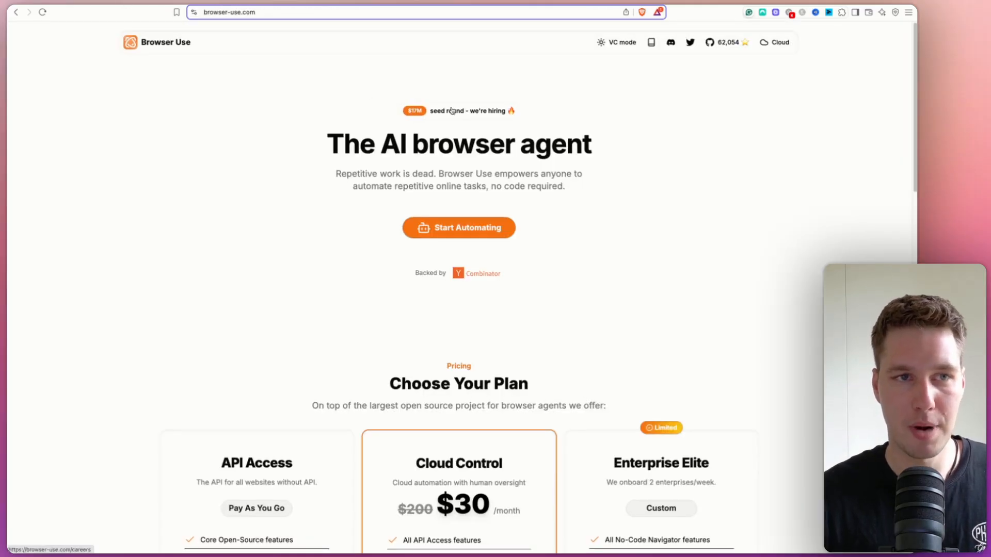
left_click(771, 46)
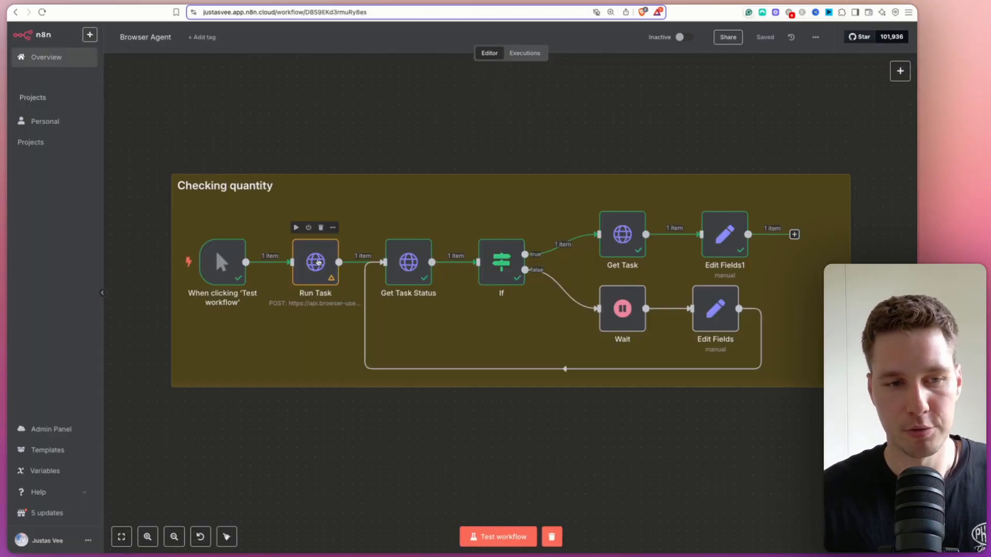
Open the Run Task node in n8n and examine the task prompt and model settings in its expanded JSON body
left_click(318, 263)
double_click(318, 262)
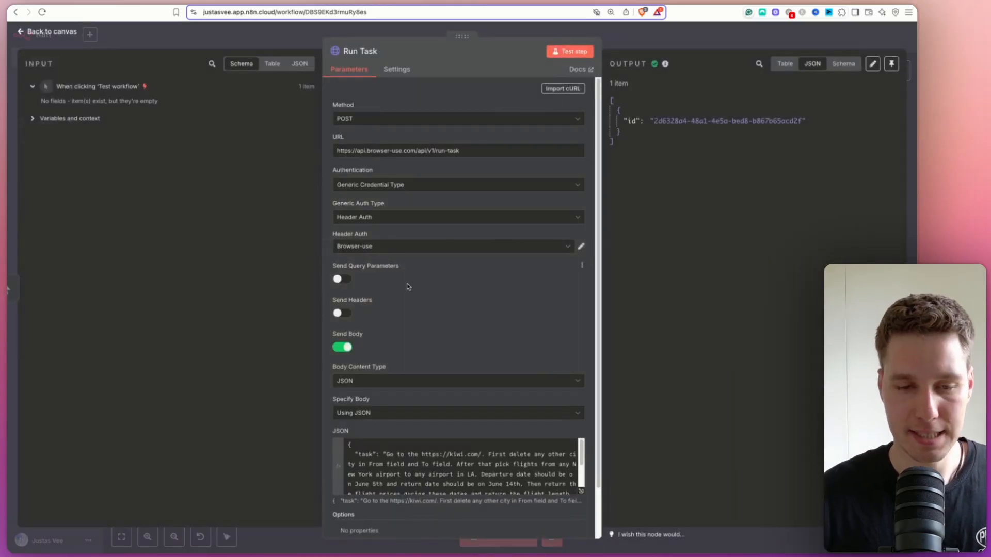
scroll(498, 361, "down", 1)
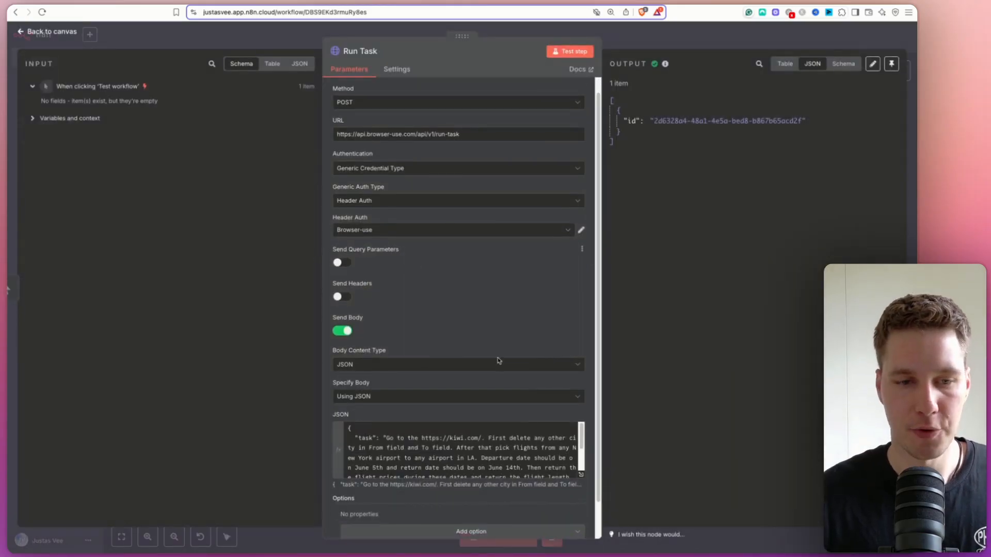
left_click(581, 474)
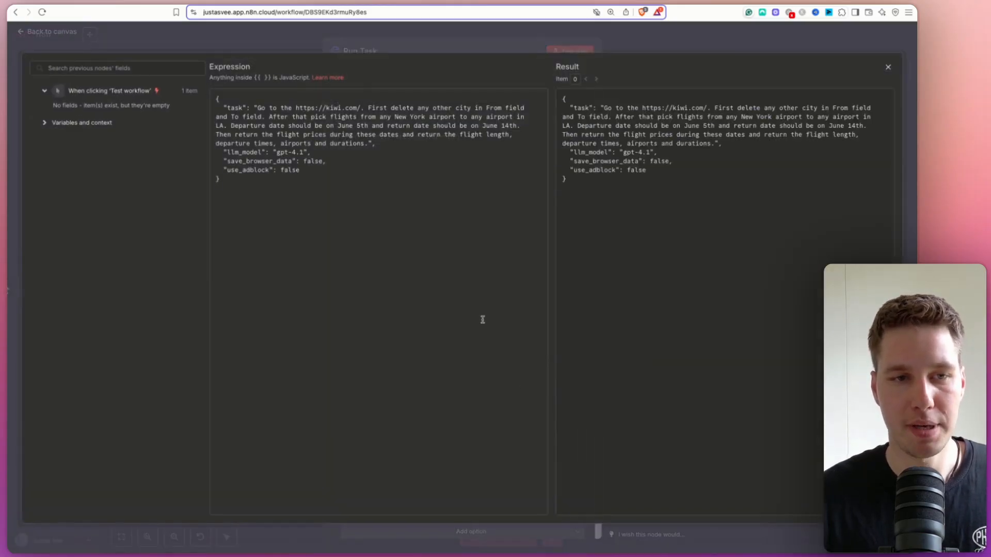
left_click(256, 107)
left_click_drag(257, 106, 367, 143)
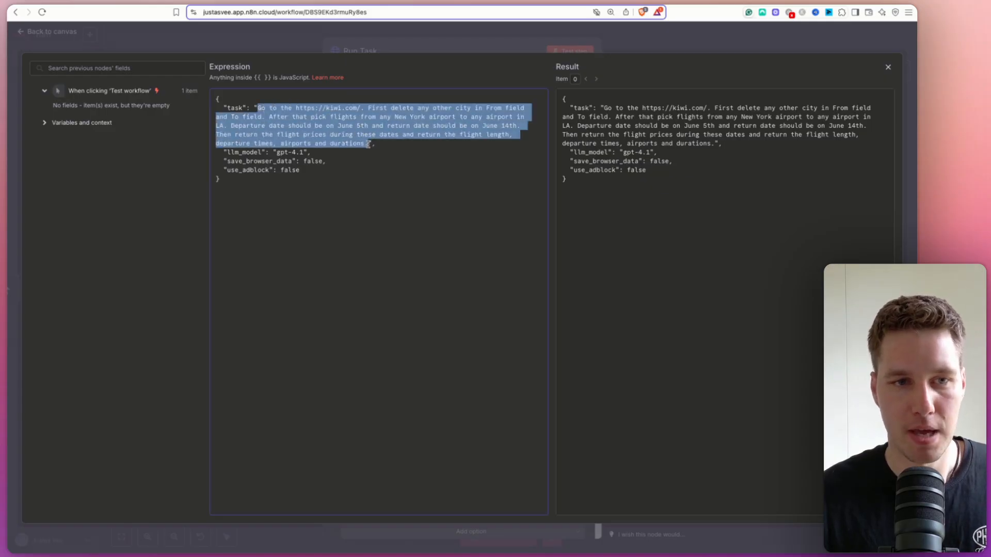
left_click(379, 152)
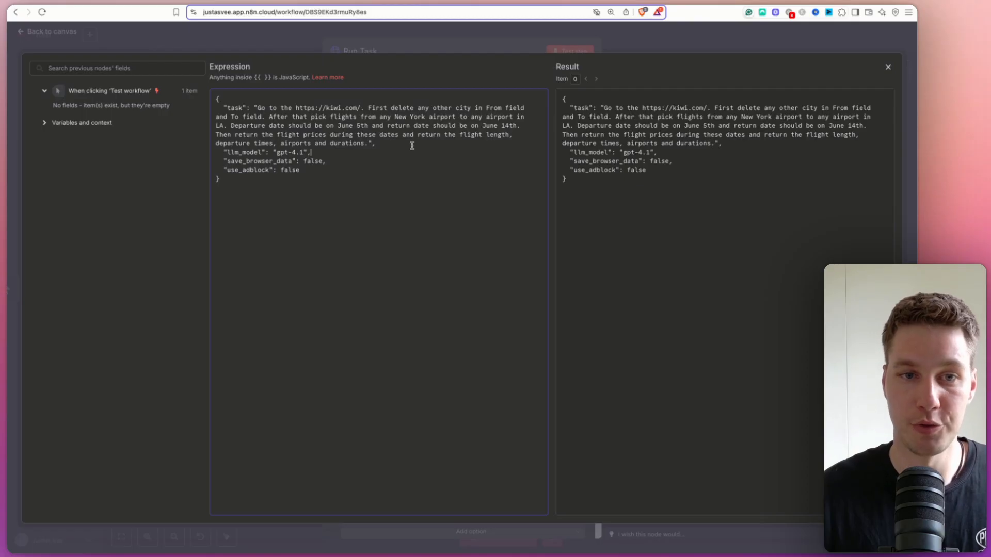
left_click(372, 149)
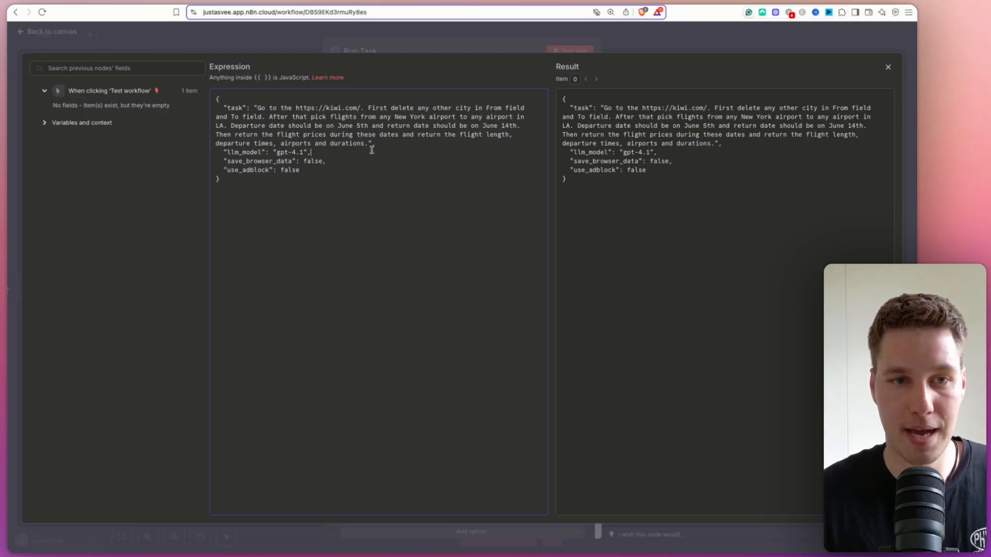
type(",")
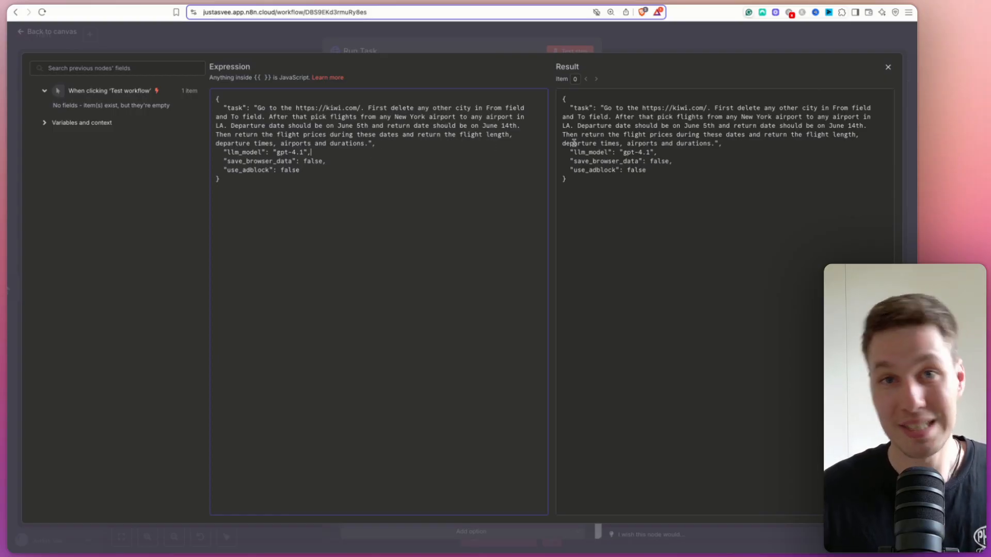
left_click(888, 67)
left_click(728, 40)
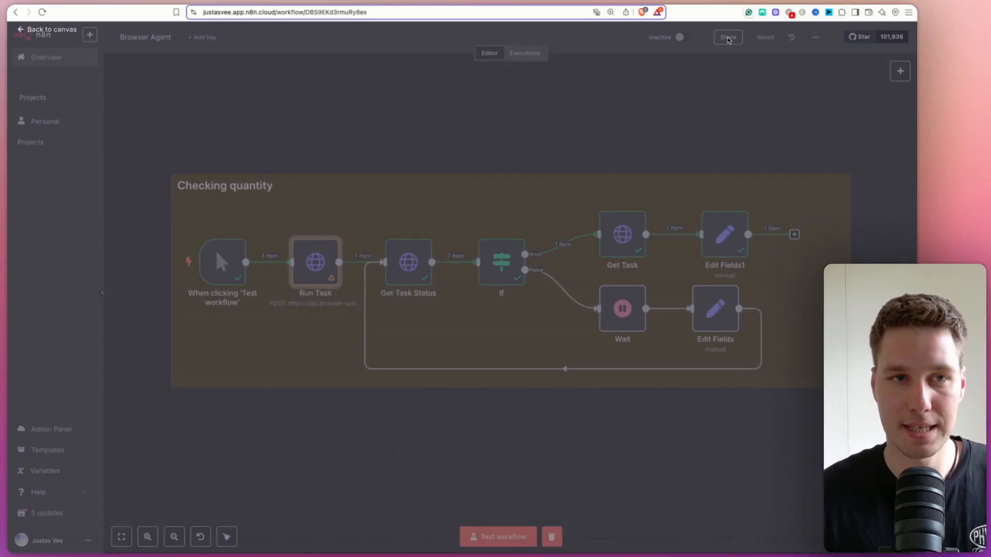
Run the Browser Agent workflow and open its newest kiwi.com session in Browser Use Cloud
left_click(508, 537)
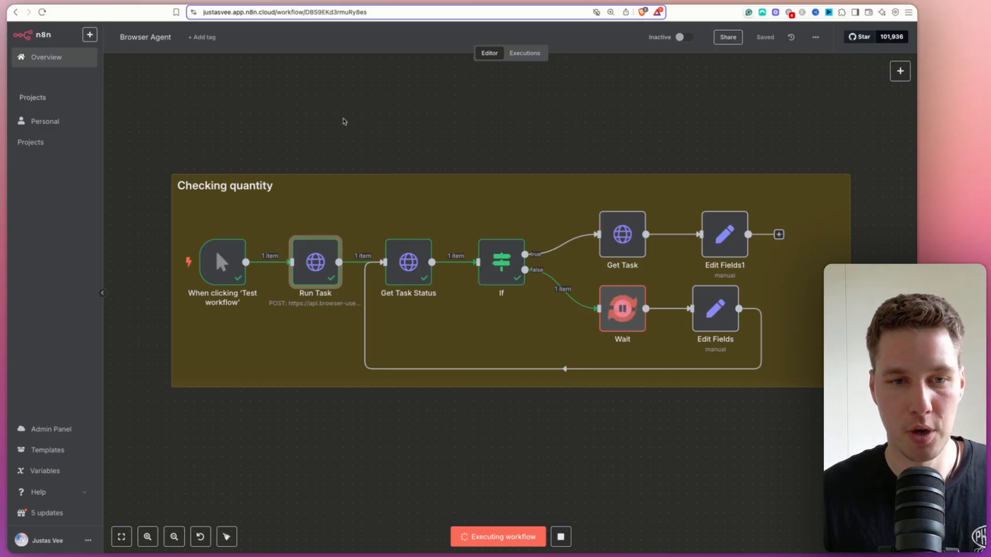
key("ctrl+Tab")
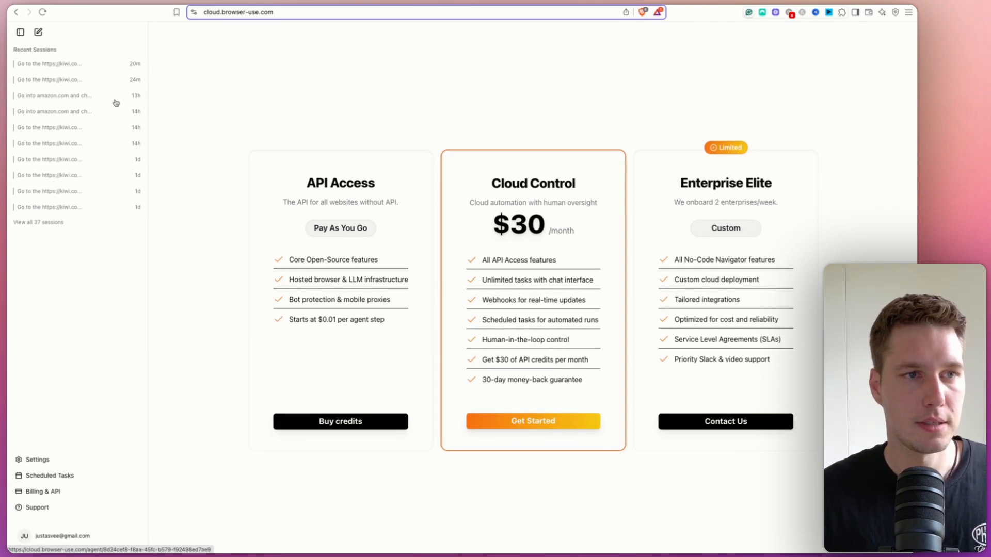
left_click(46, 64)
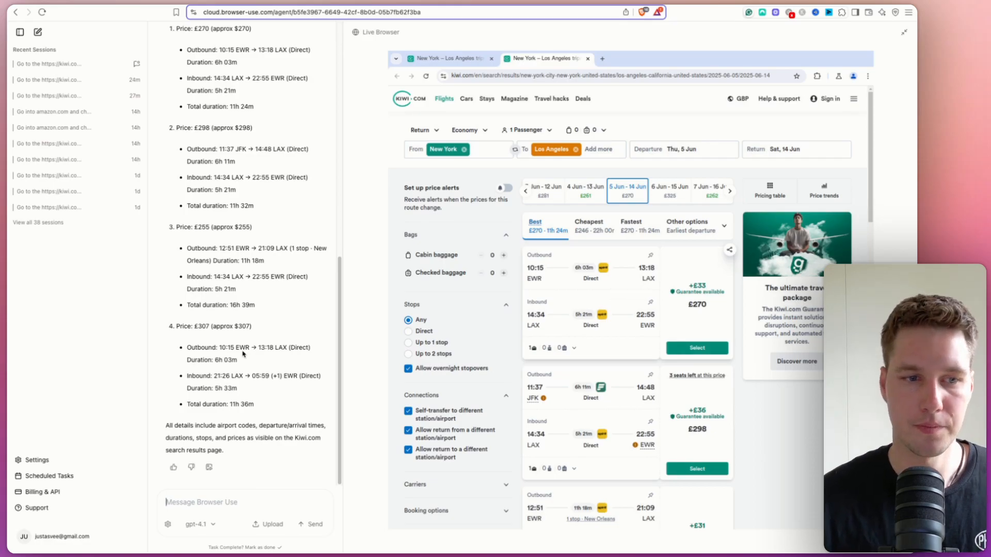
Read the introduction of the session's final answer, covering the New York to Los Angeles route and dates
scroll(236, 318, "up", 5)
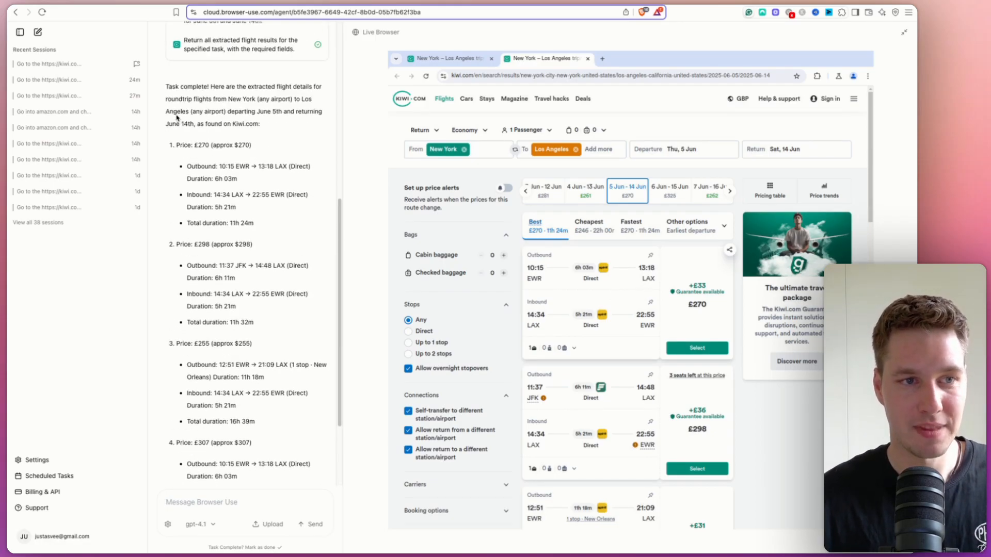
left_click_drag(166, 86, 257, 90)
left_click(255, 106)
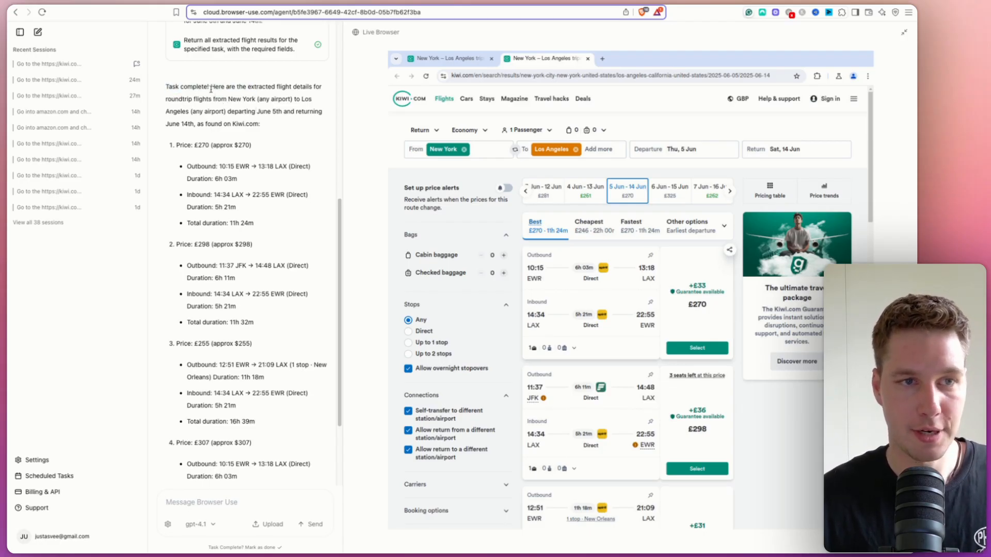
left_click_drag(211, 89, 336, 92)
left_click(283, 100)
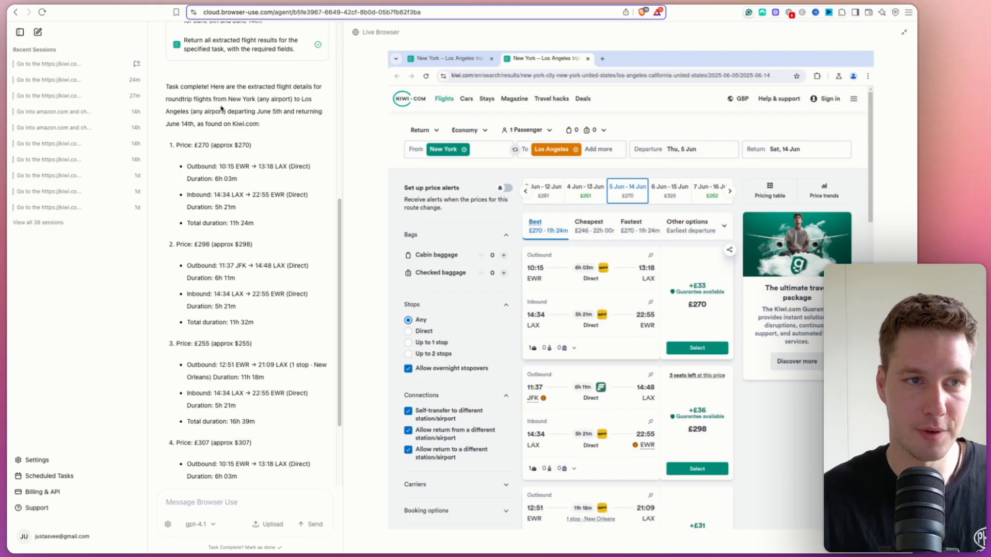
left_click_drag(207, 100, 273, 108)
left_click(301, 120)
Review the price, outbound and inbound times, and total duration of the flight options in the session's answer
left_click_drag(173, 124, 249, 168)
left_click(235, 132)
left_click(258, 151)
left_click(251, 176)
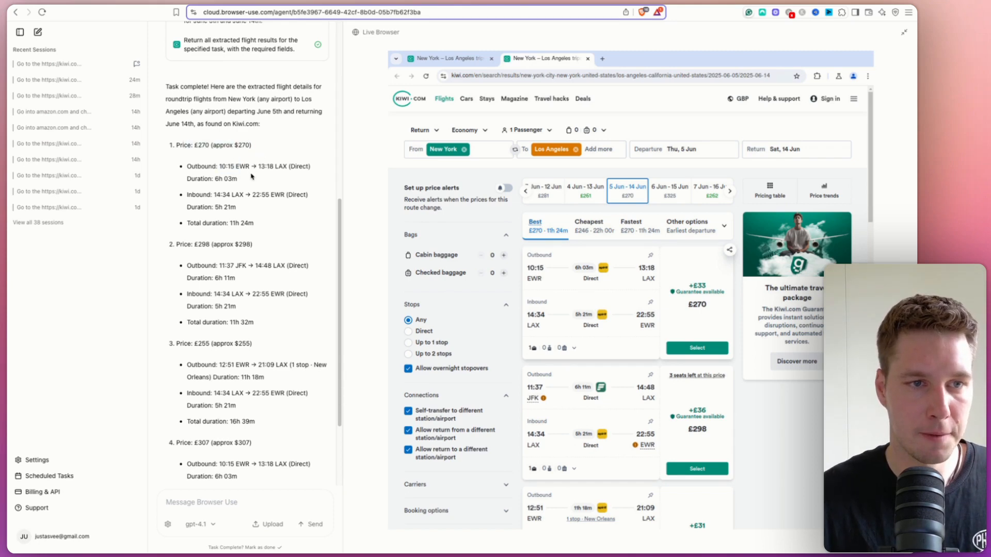
left_click_drag(239, 181, 218, 179)
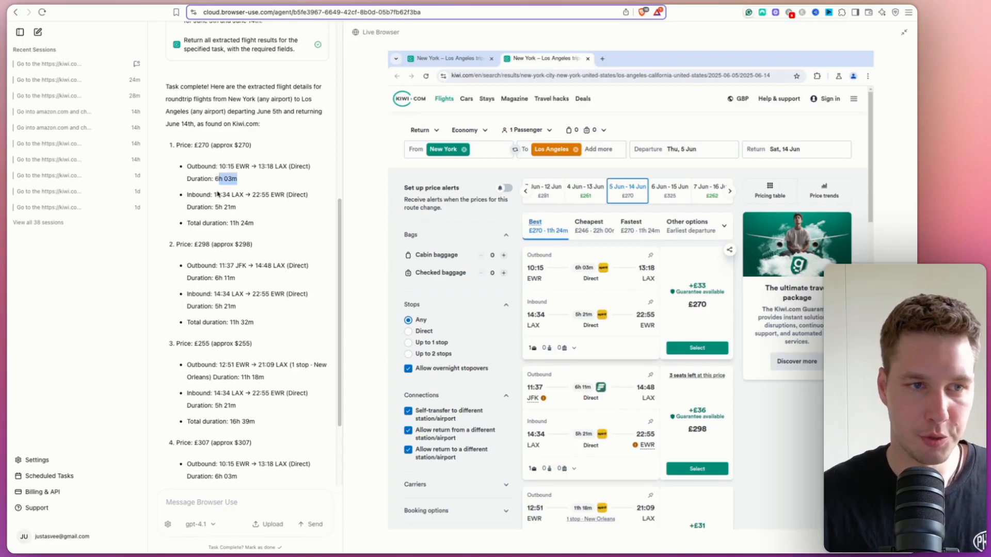
left_click(216, 182)
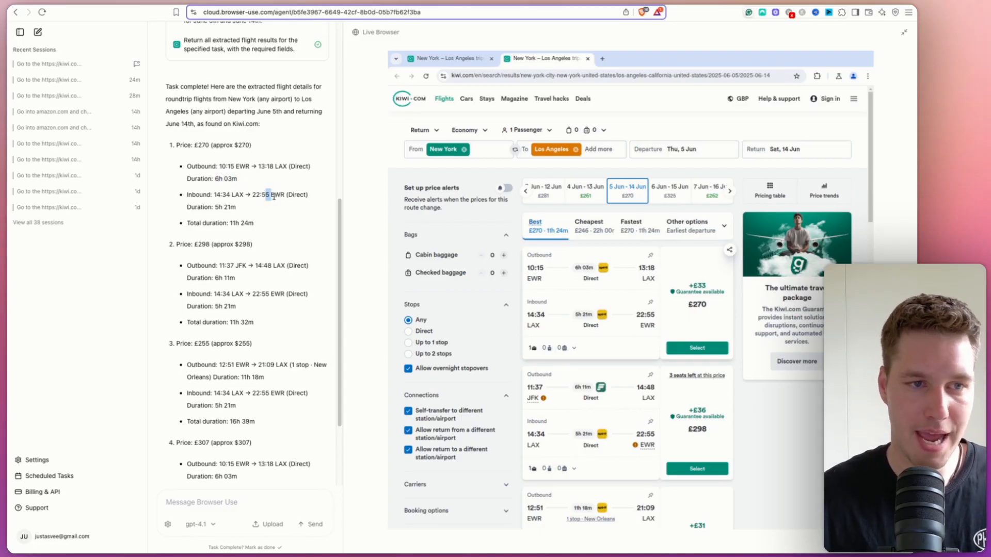
left_click_drag(254, 223, 203, 223)
left_click(202, 191)
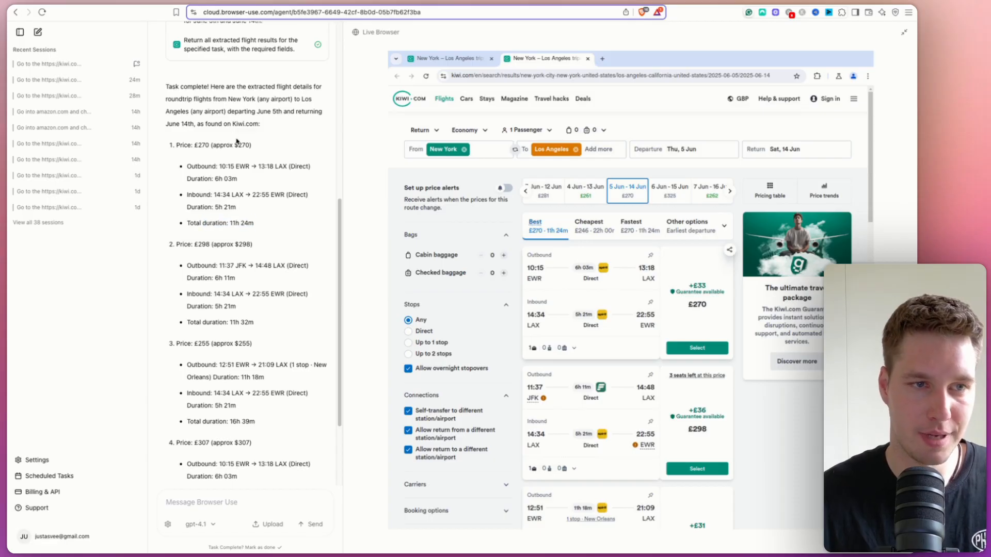
scroll(233, 202, "down", 3)
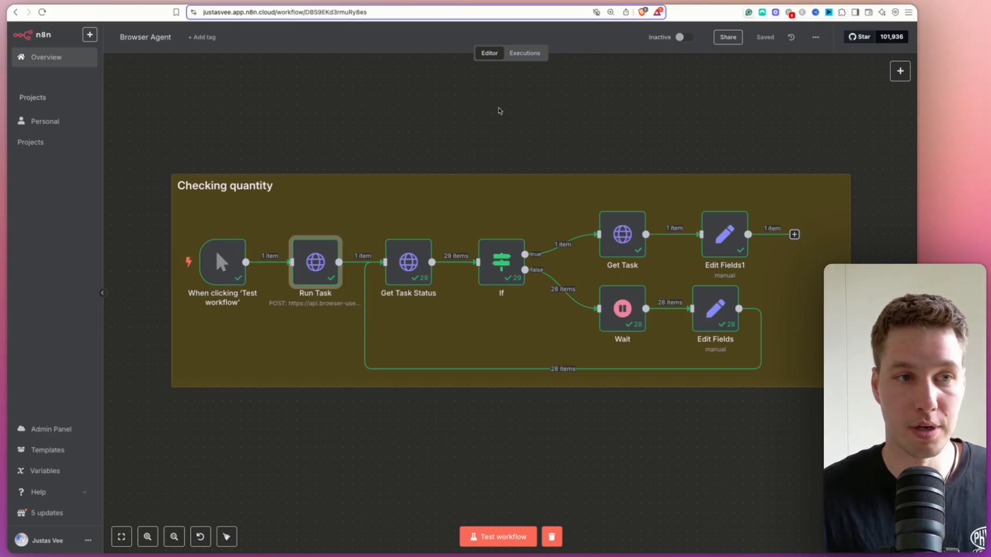
Return to the n8n workflow and inspect the flight details in the Edit Fields1 node's output
mouse_move(727, 237)
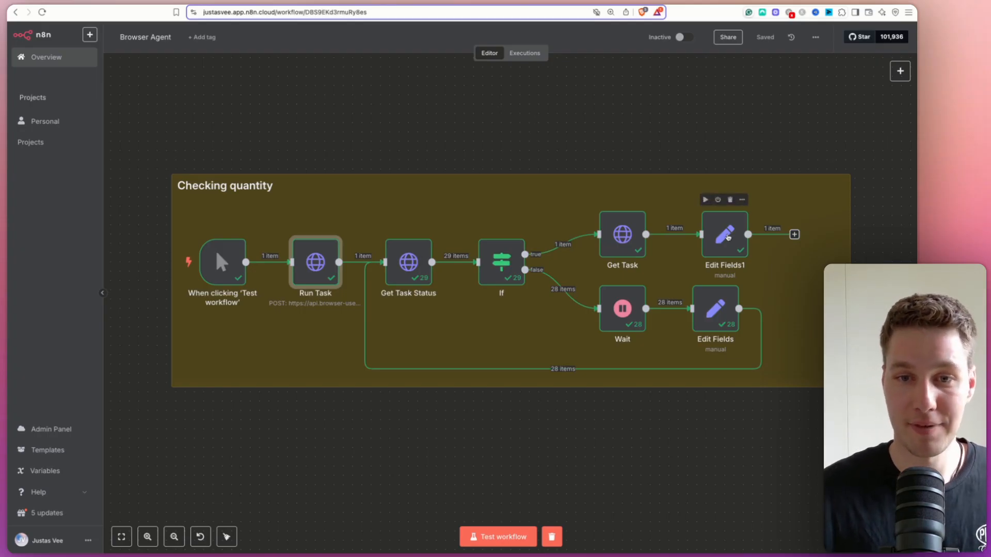
double_click(728, 237)
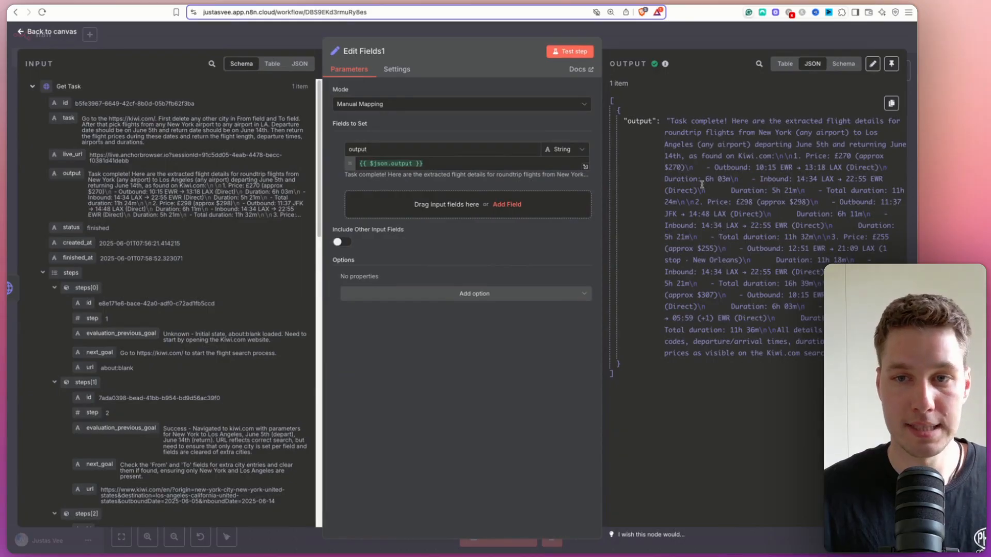
left_click_drag(670, 121, 821, 356)
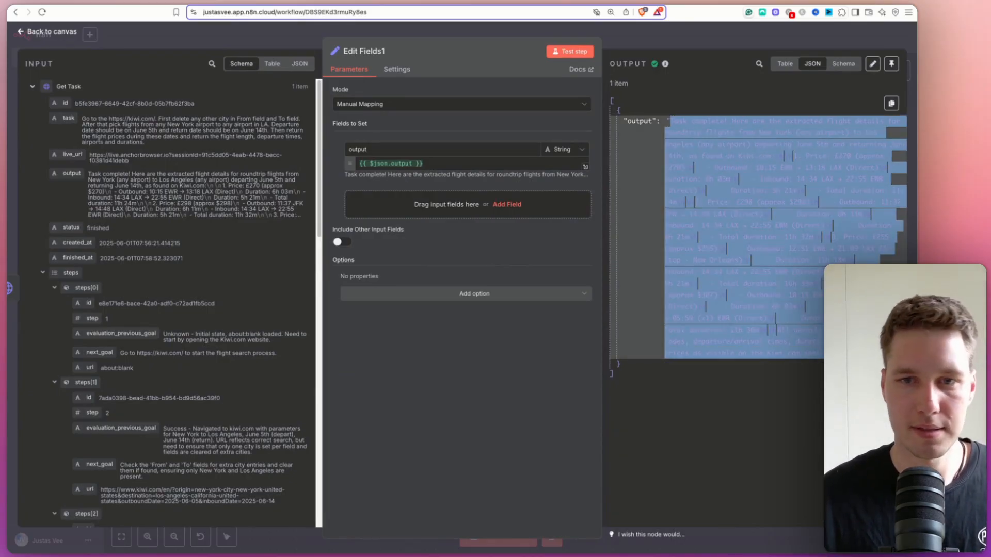
left_click(796, 271)
left_click_drag(671, 120, 820, 356)
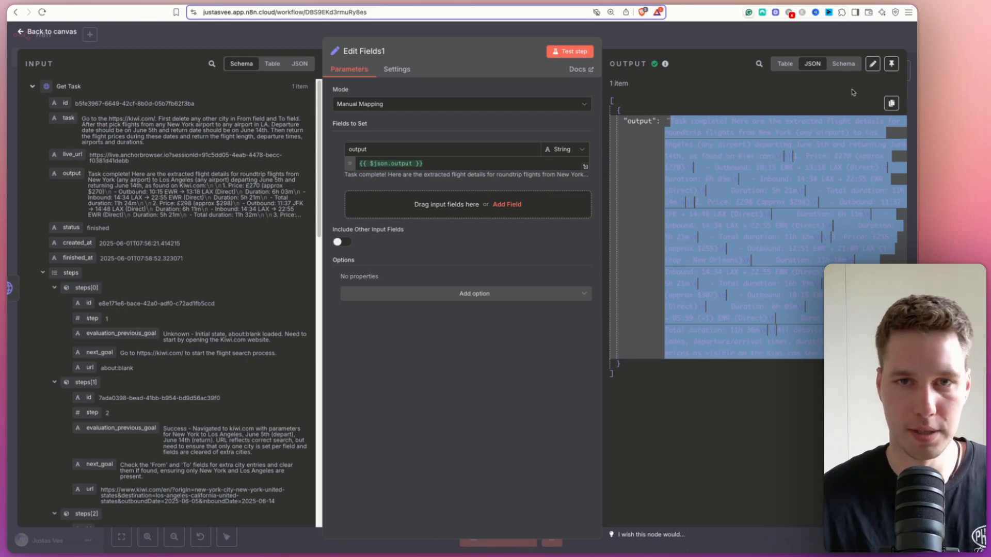
left_click(759, 45)
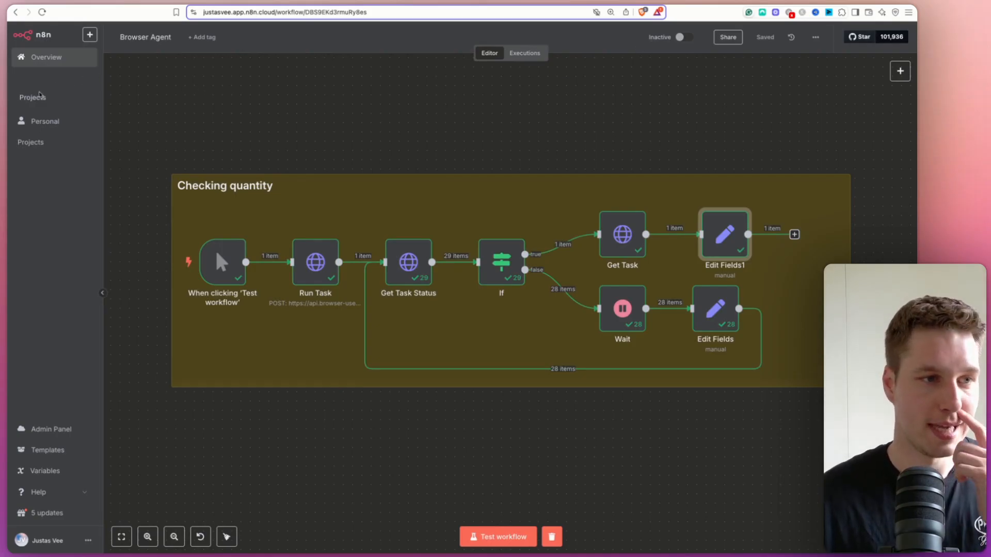
Create a new blank workflow in the Personal project
left_click(44, 121)
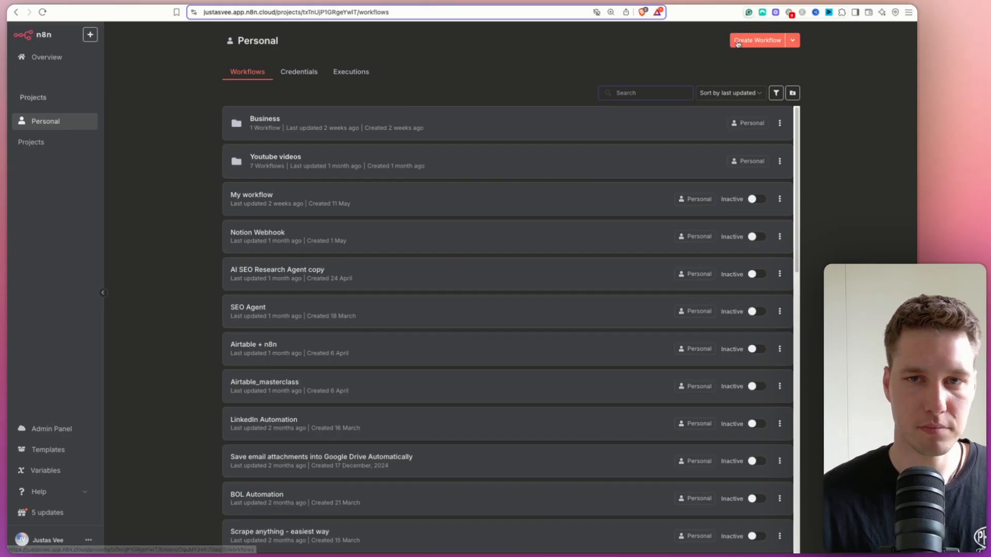
left_click(738, 41)
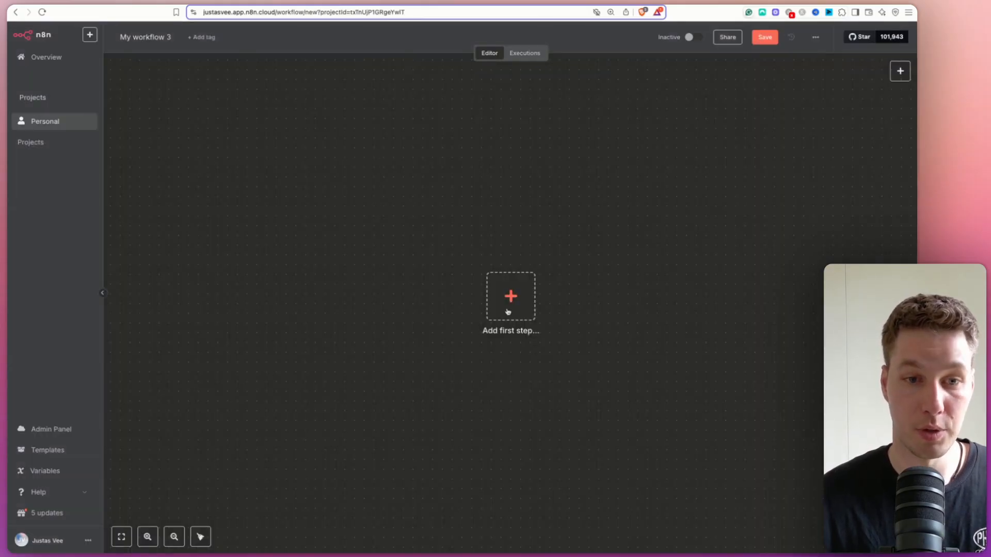
Add a manual trigger as the first node of the empty workflow
left_click(508, 312)
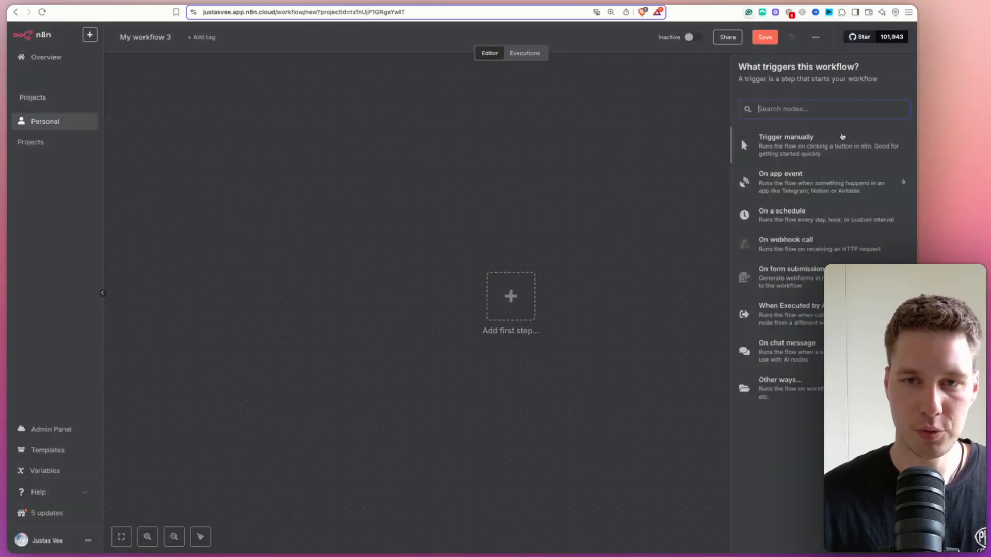
left_click(803, 148)
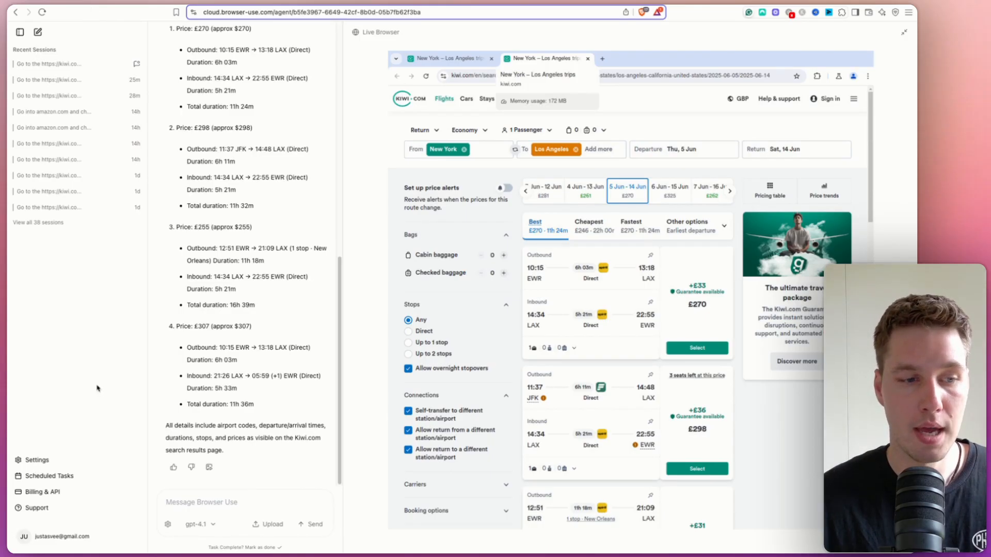
Switch to Browser Use, open its Billing & API page separately, and go to the API documentation from there
right_click(44, 492)
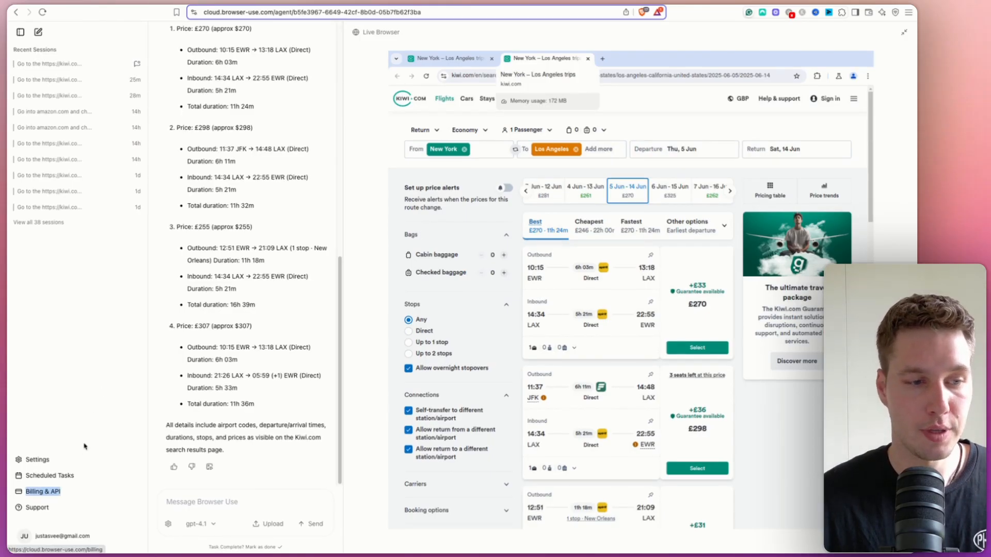
left_click(83, 349)
left_click(217, 3)
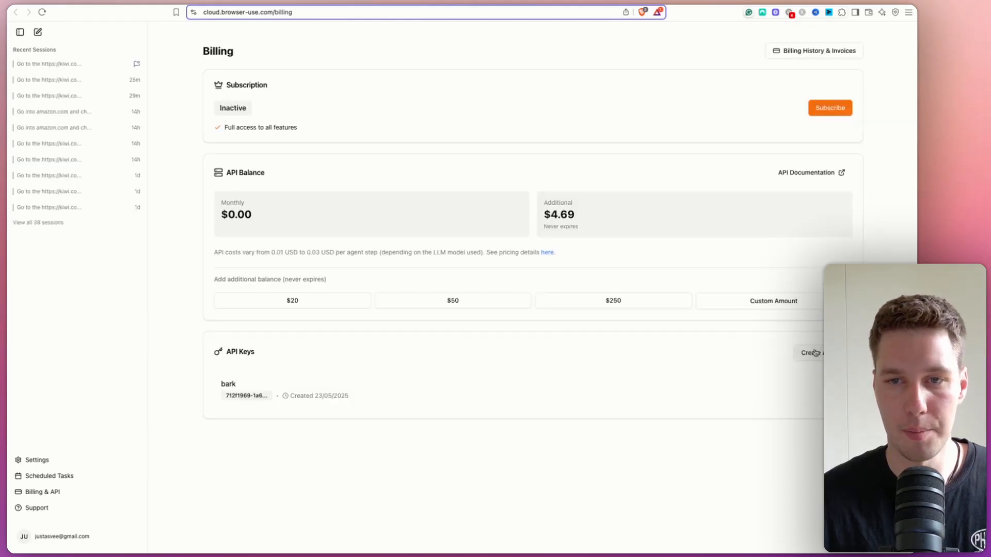
left_click(815, 173)
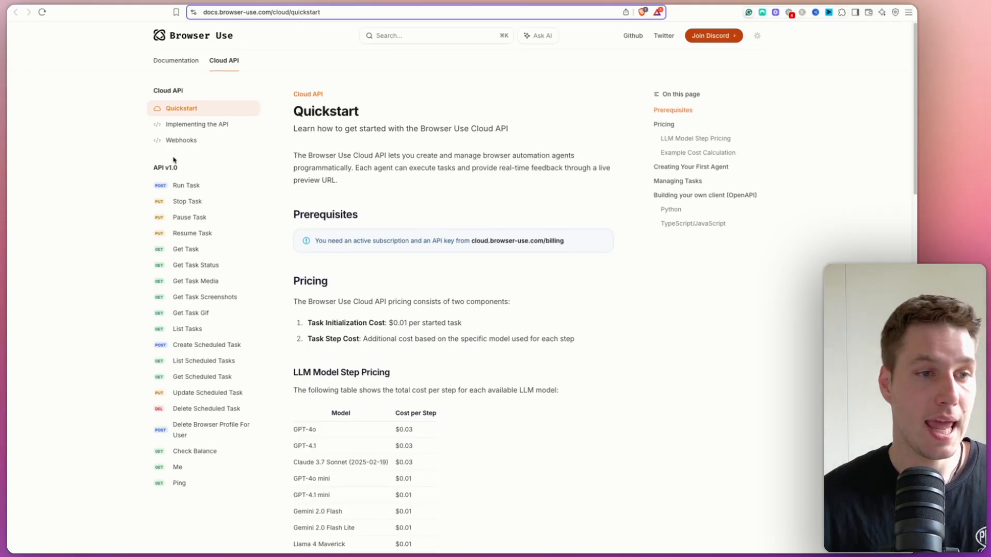
Review the LLM Model Step Pricing table in the Quickstart, comparing Gemini 2.0 Flash, GPT-4.1 mini, GPT-4.1 and GPT-4o
scroll(368, 241, "down", 3)
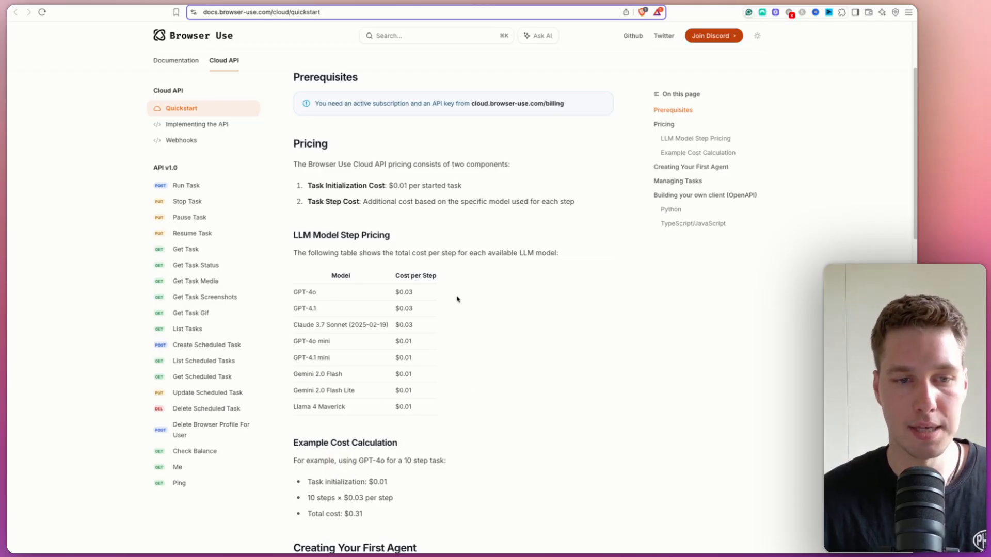
left_click_drag(294, 374, 336, 375)
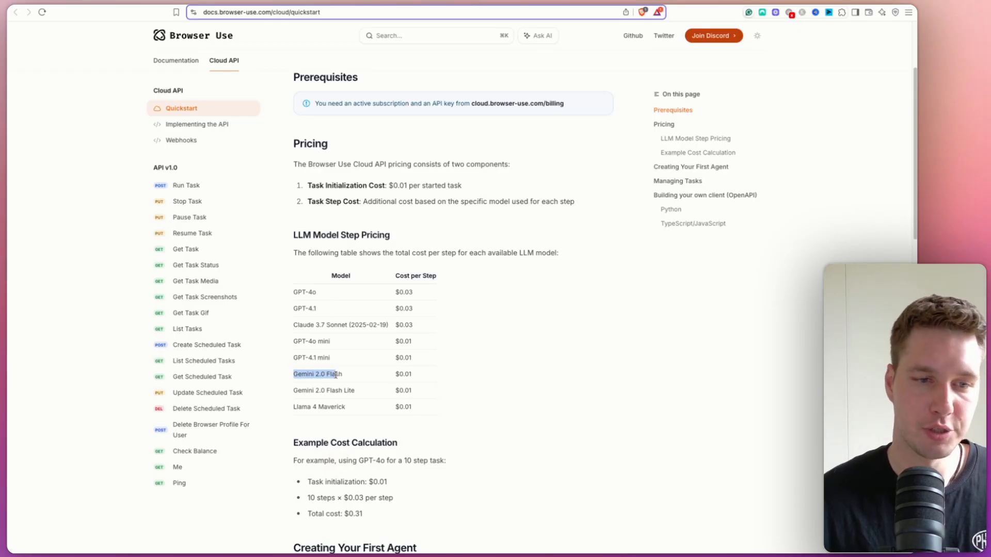
left_click(352, 381)
left_click_drag(415, 382, 386, 375)
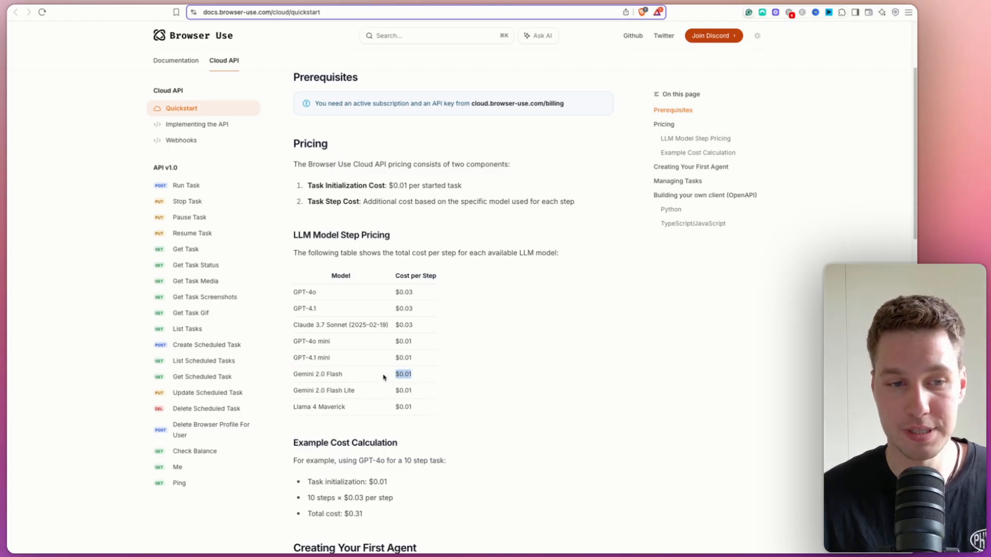
left_click_drag(328, 361, 308, 357)
left_click(362, 362)
left_click_drag(420, 359, 396, 359)
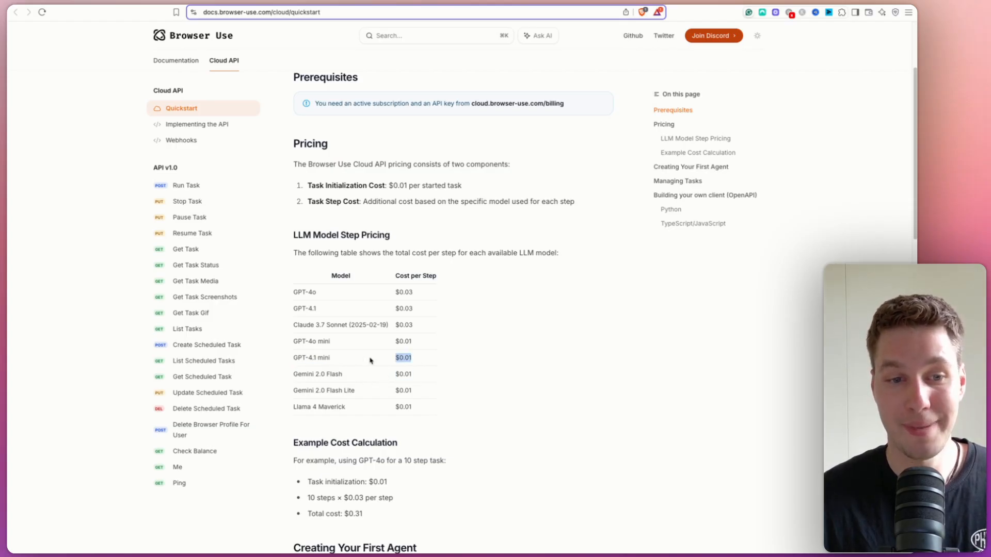
left_click(370, 363)
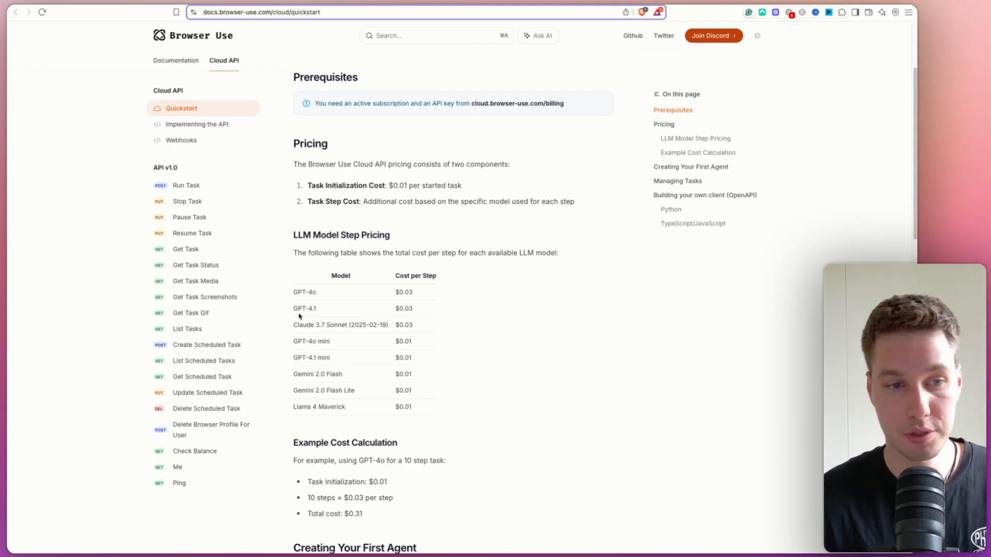
left_click_drag(292, 309, 356, 293)
left_click(353, 312)
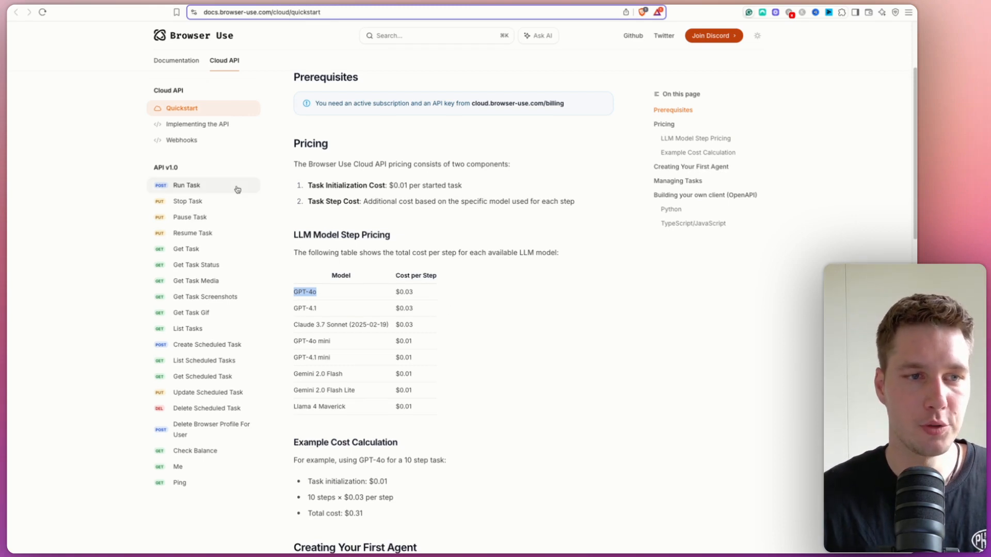
Open the Run Task endpoint in the API reference and copy its cURL example request
left_click(195, 189)
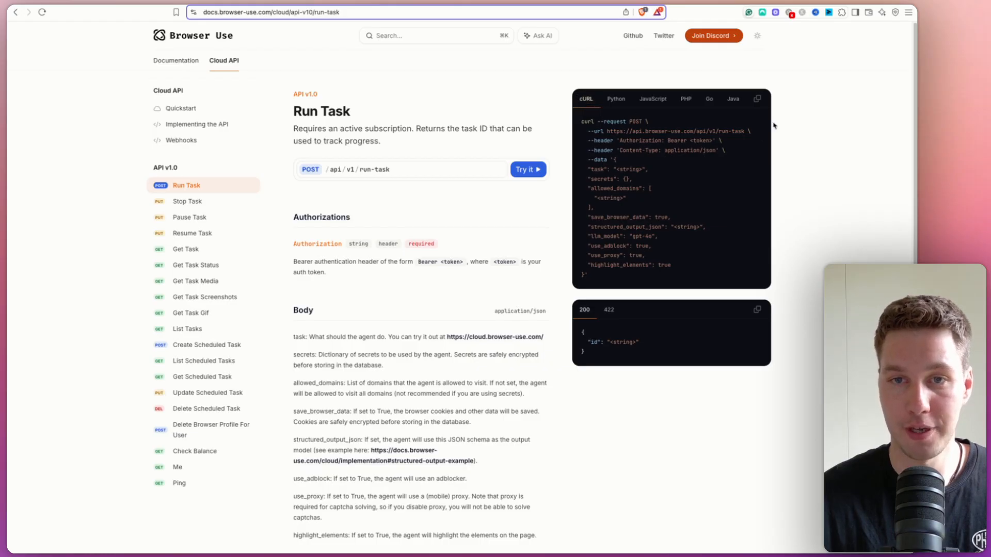
left_click(757, 98)
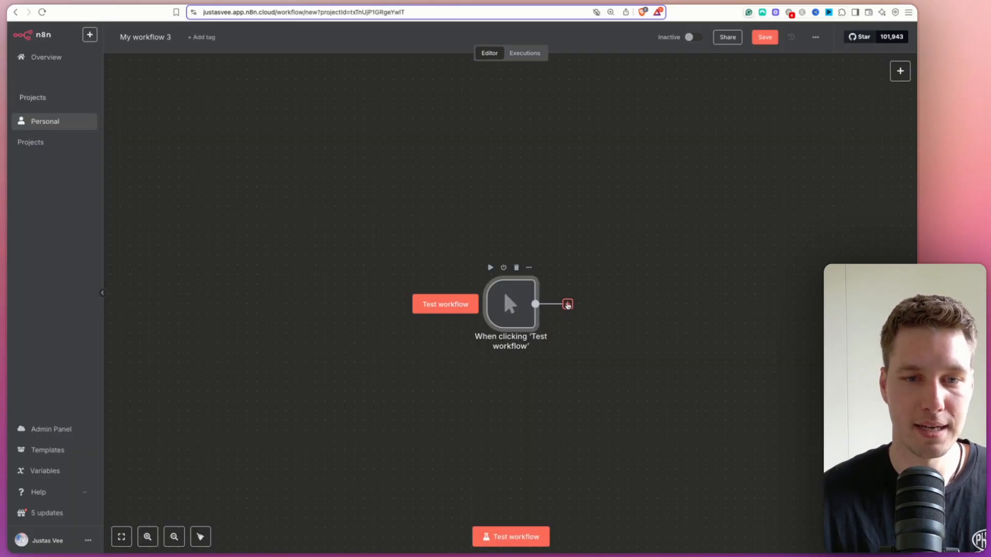
Return to the n8n workflow and add an HTTP Request node after the manual trigger
left_click(567, 304)
type("http")
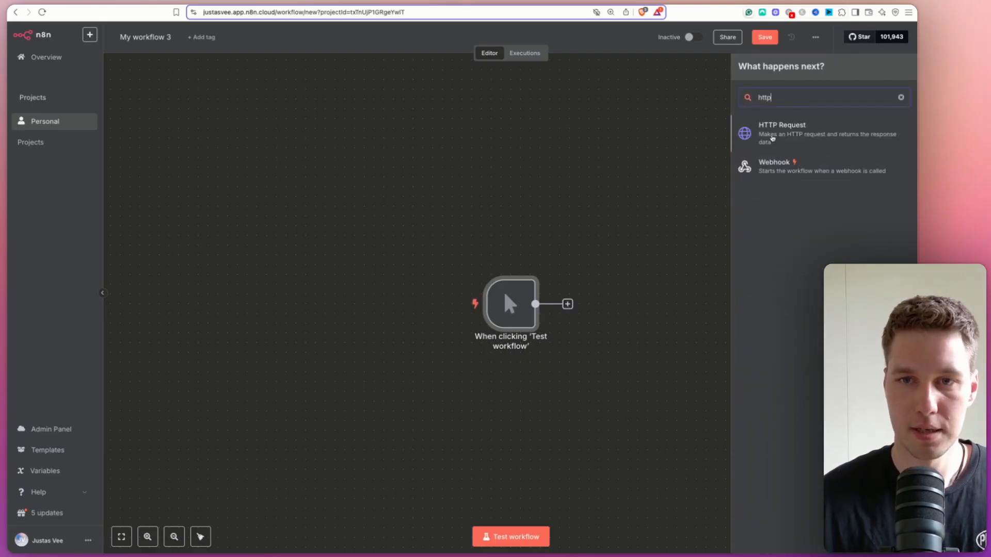
left_click(775, 137)
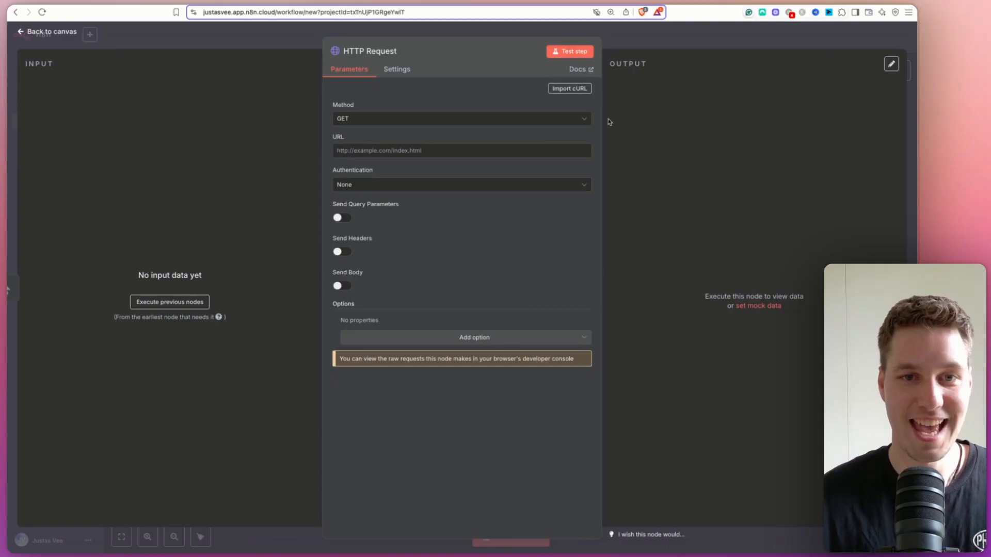
Import the copied Run Task cURL command into the HTTP Request node
left_click(570, 89)
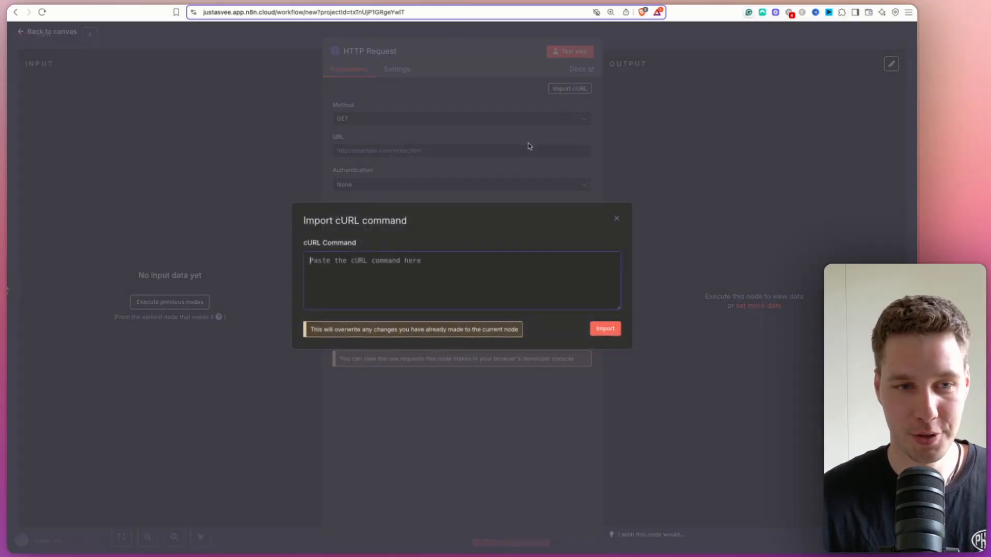
key("super+v")
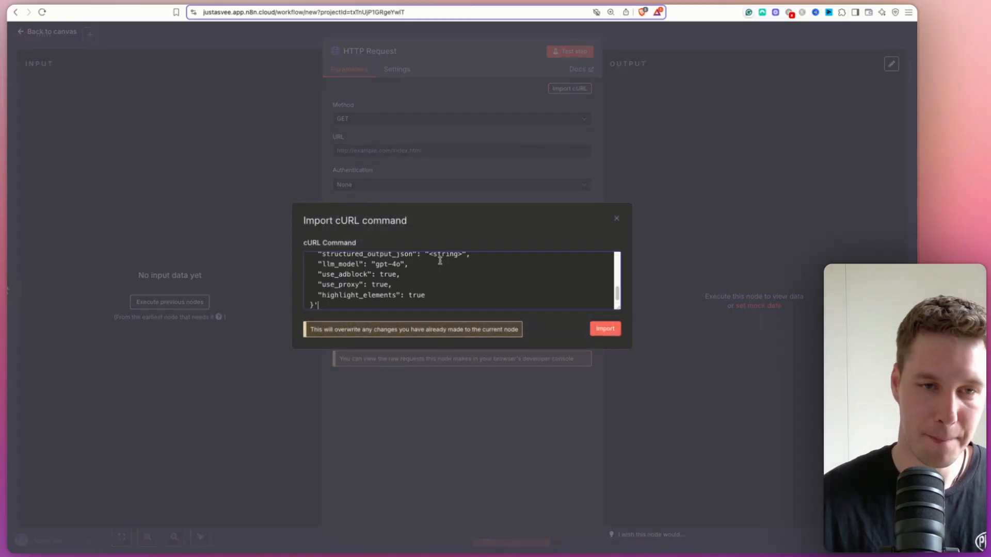
left_click(614, 329)
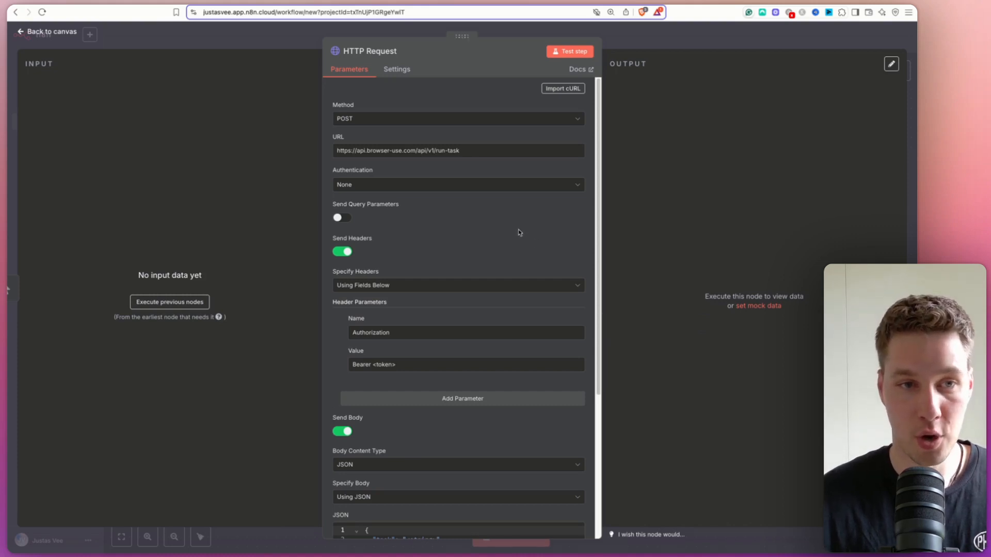
Review the imported request's method, URL, Authorization header, and the task and secrets fields of its JSON body
scroll(518, 233, "down", 3)
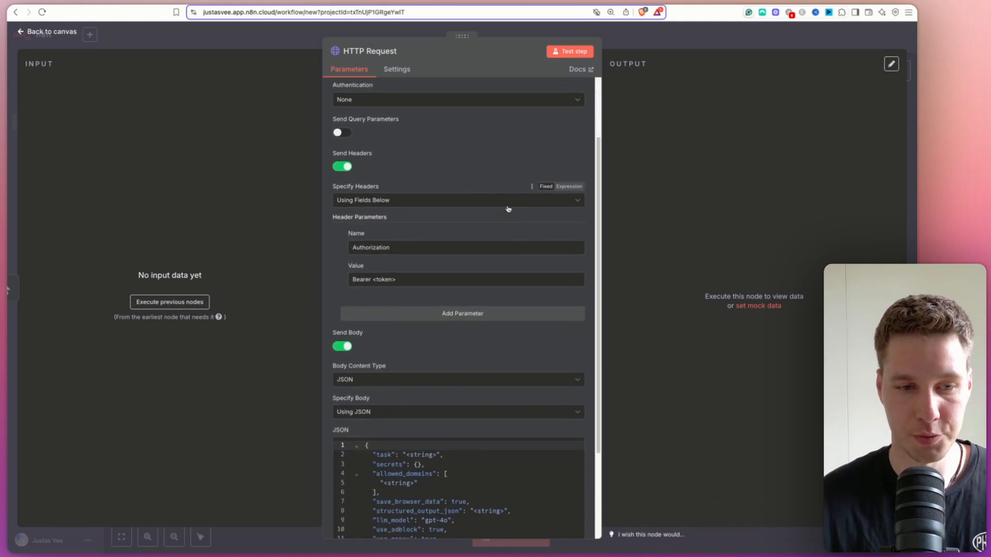
scroll(500, 212, "up", 3)
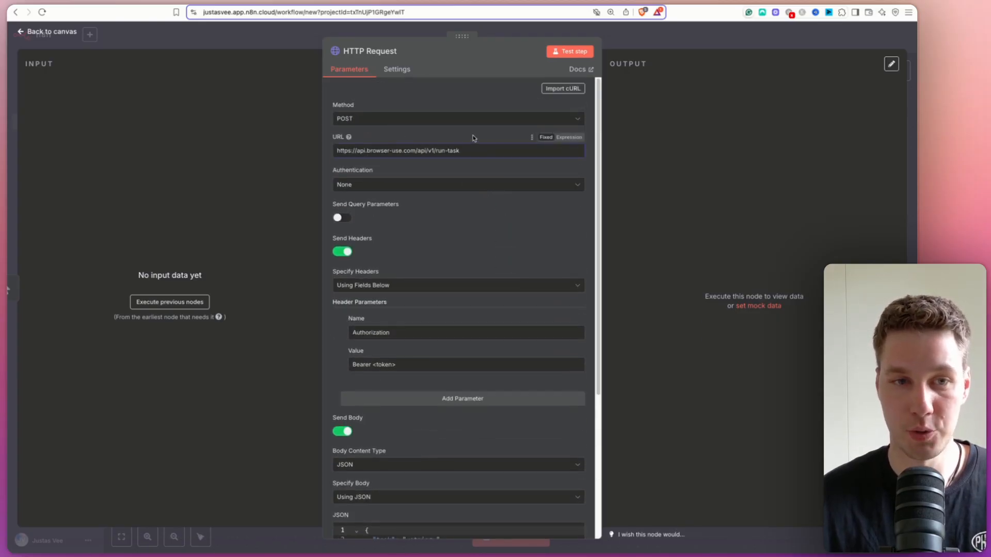
scroll(465, 180, "down", 5)
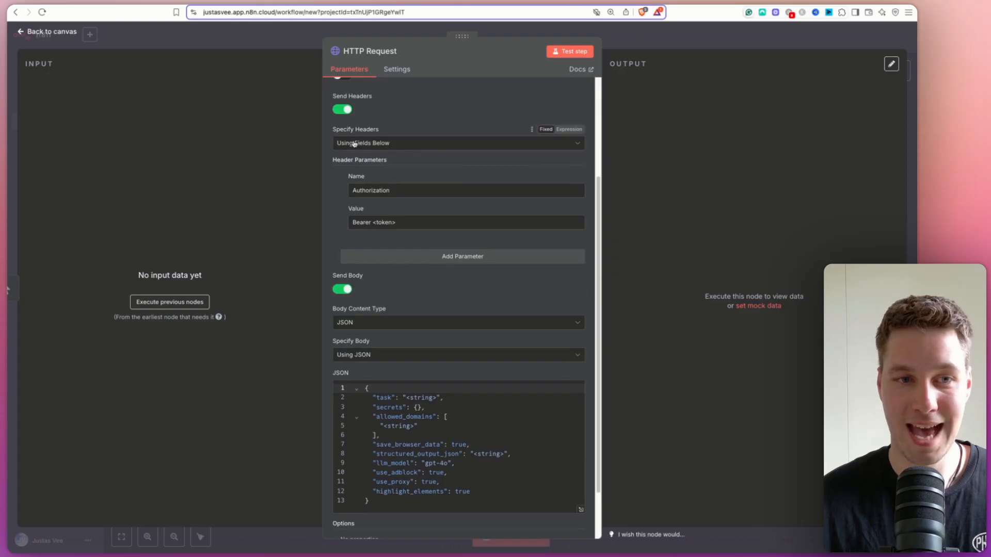
left_click(400, 221)
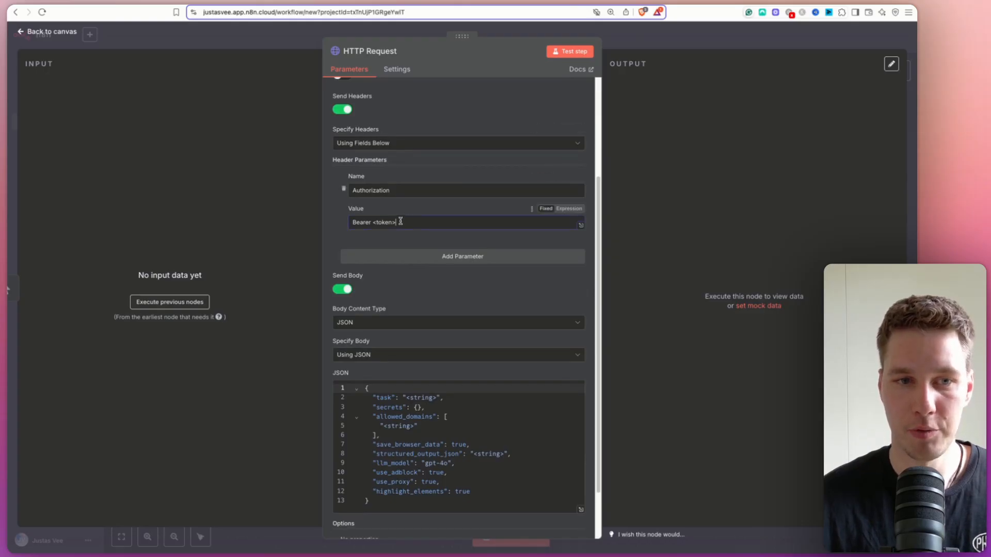
left_click_drag(400, 221, 372, 222)
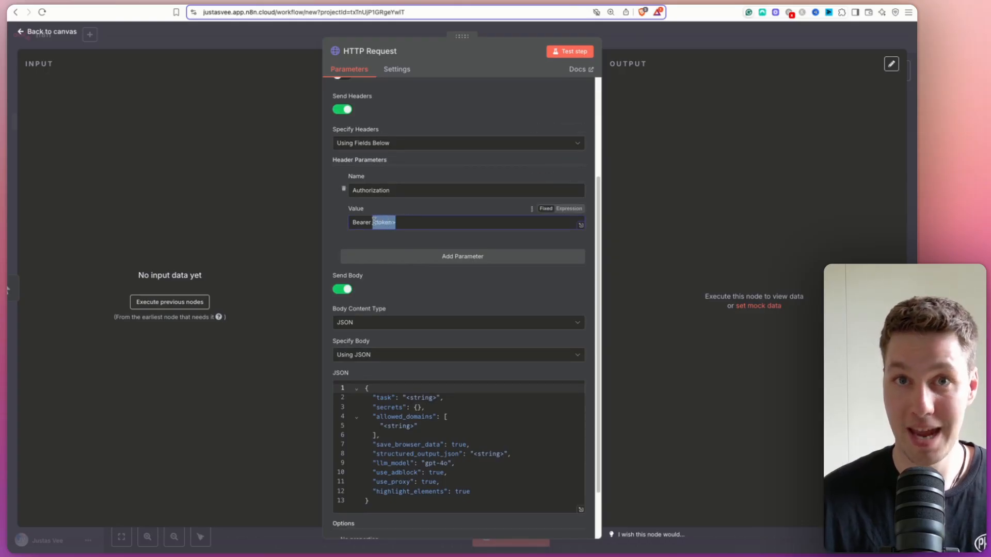
scroll(405, 241, "down", 3)
left_click(400, 333)
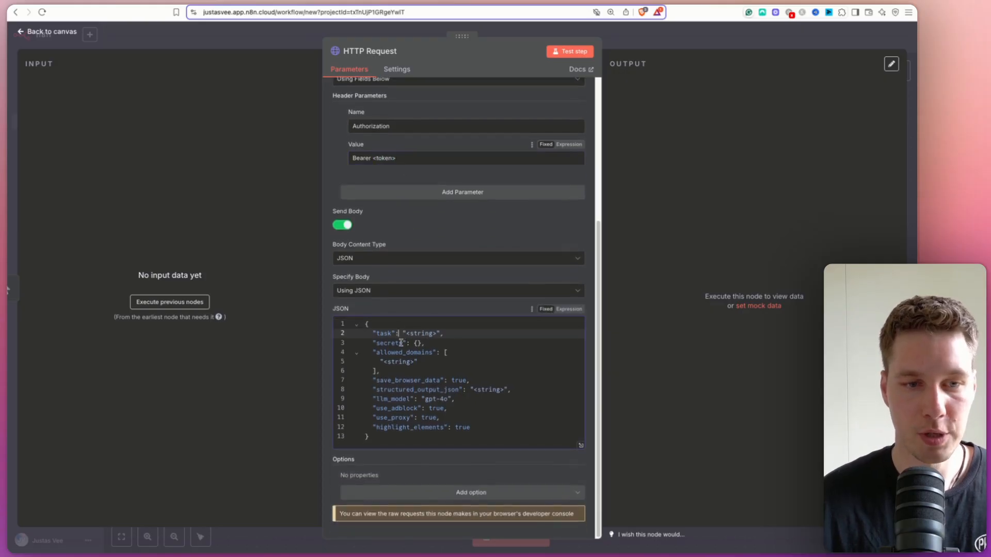
left_click_drag(405, 334, 437, 336)
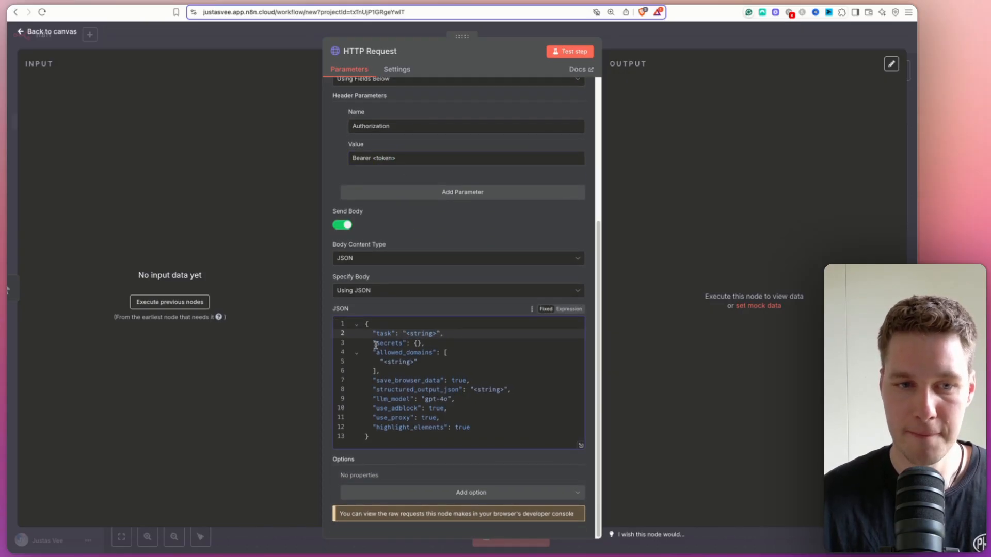
left_click_drag(376, 344, 402, 346)
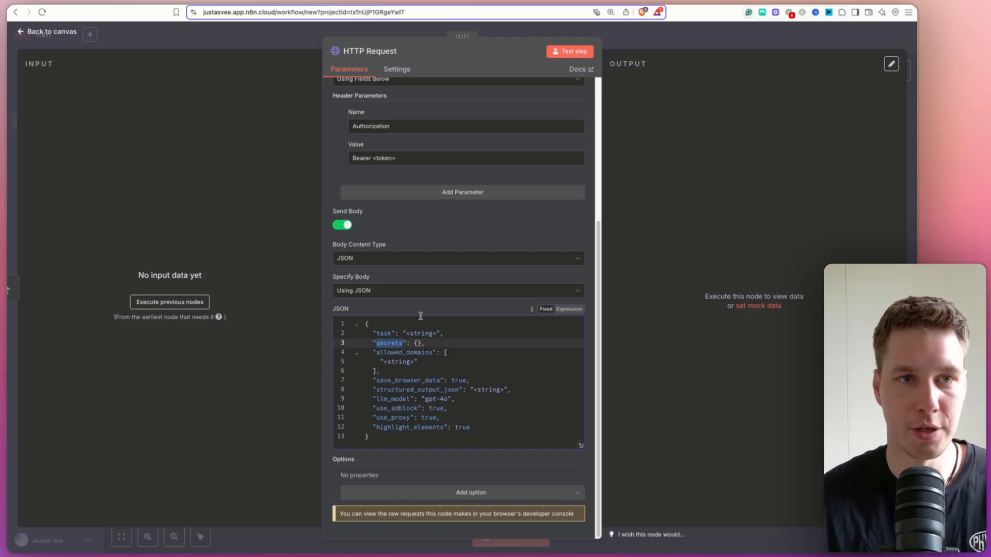
Look up the secrets parameter in the Run Task documentation, including its child attributes and its place in the cURL example
left_click(296, 4)
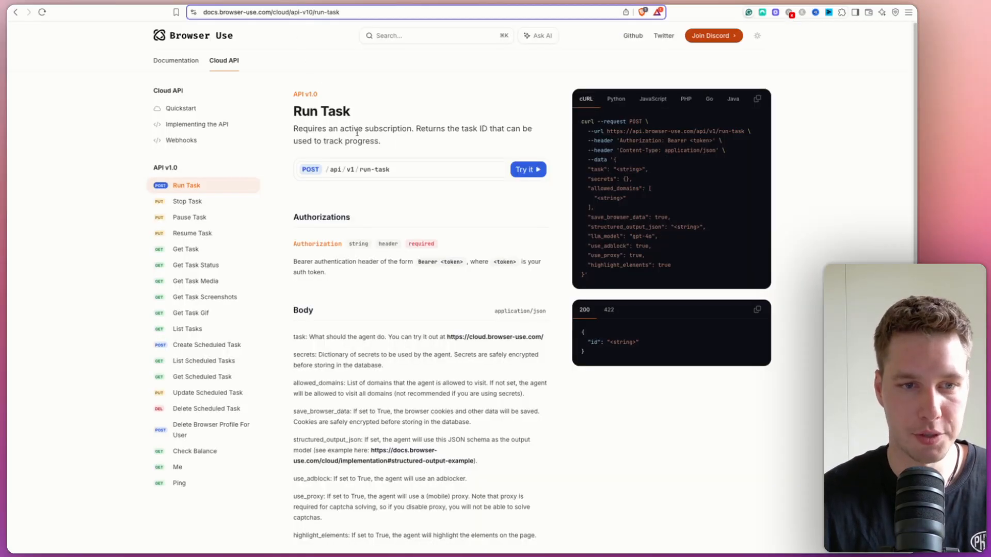
scroll(462, 250, "down", 3)
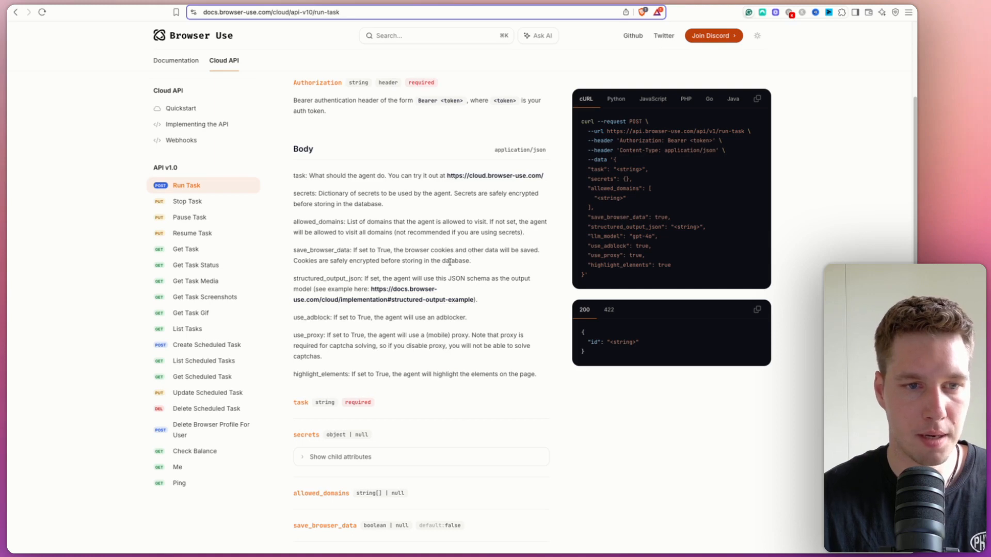
scroll(450, 262, "down", 1)
left_click(304, 407)
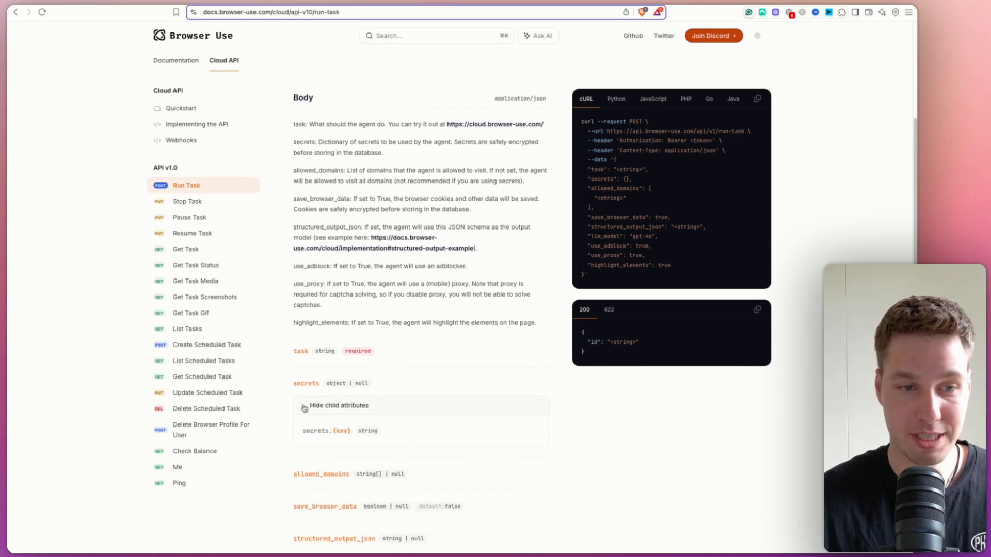
scroll(368, 377, "down", 1)
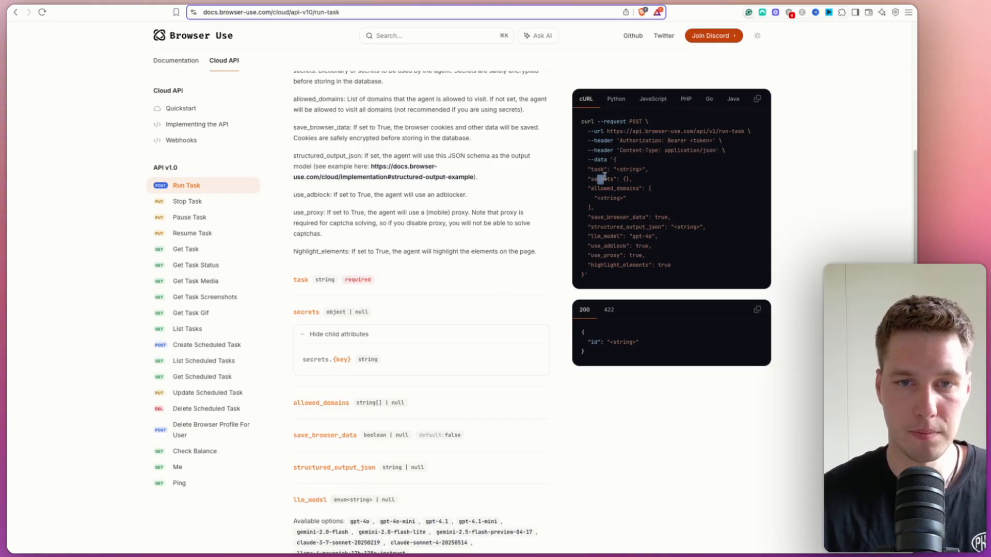
left_click_drag(587, 179, 614, 179)
double_click(626, 180)
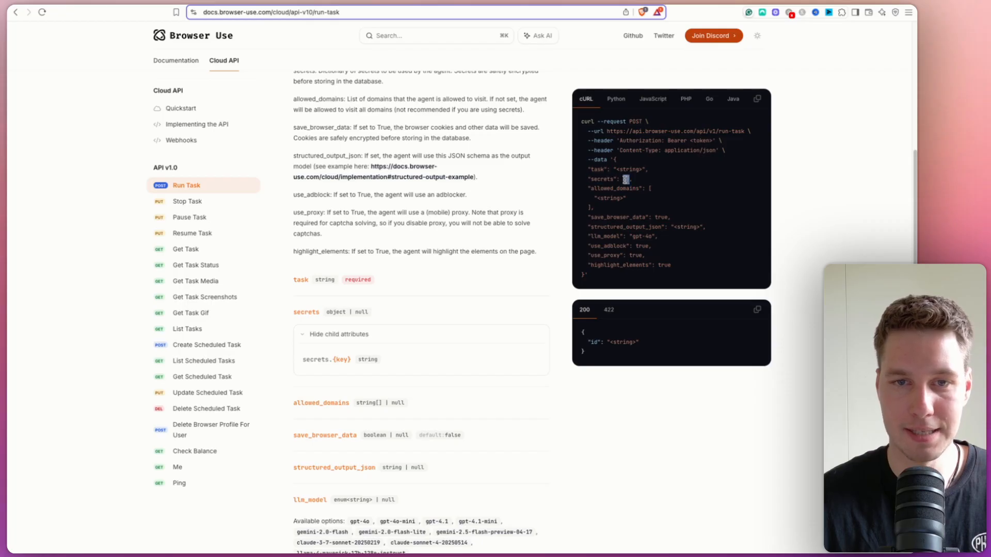
left_click(626, 197)
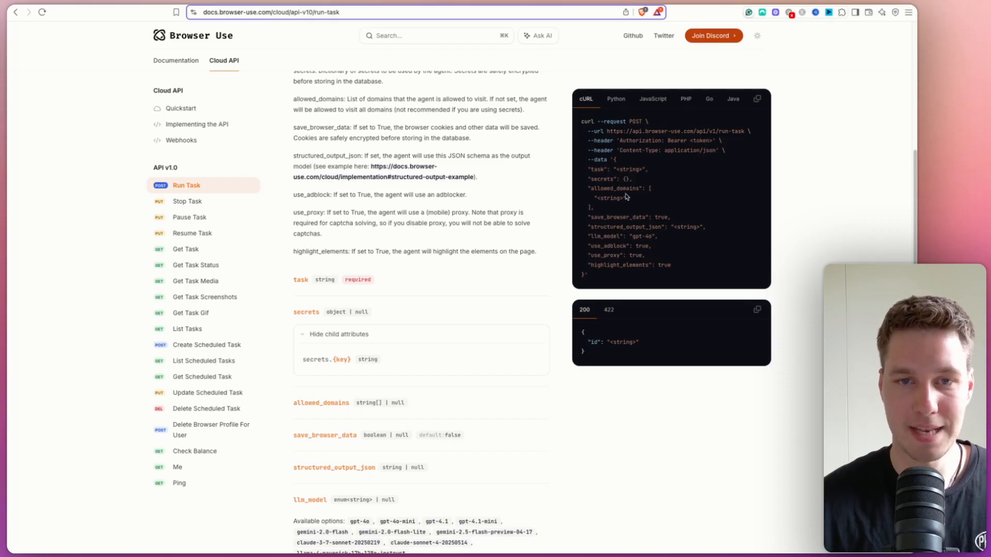
left_click_drag(616, 180, 620, 180)
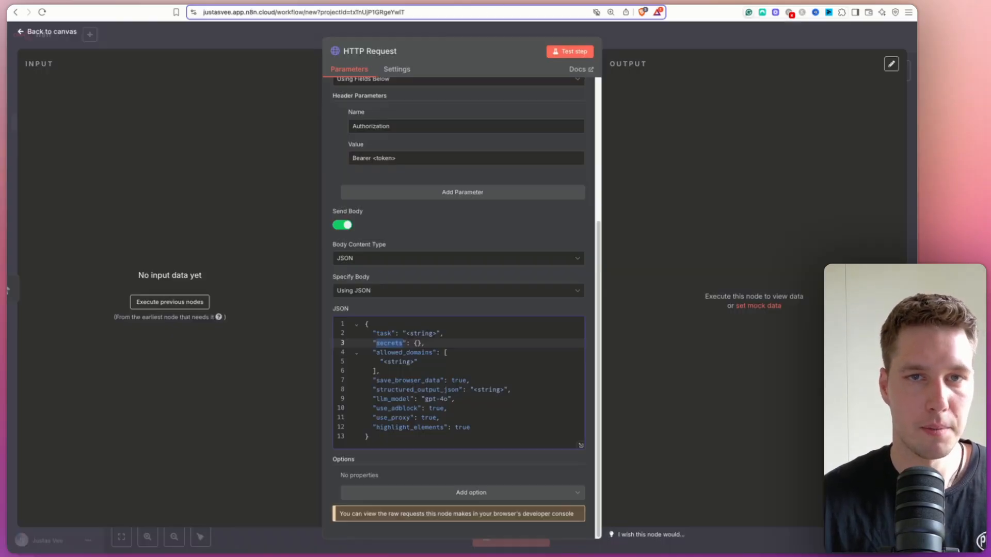
Remove the secrets and allowed_domains fields from the HTTP Request node's JSON body
left_click_drag(436, 352, 455, 353)
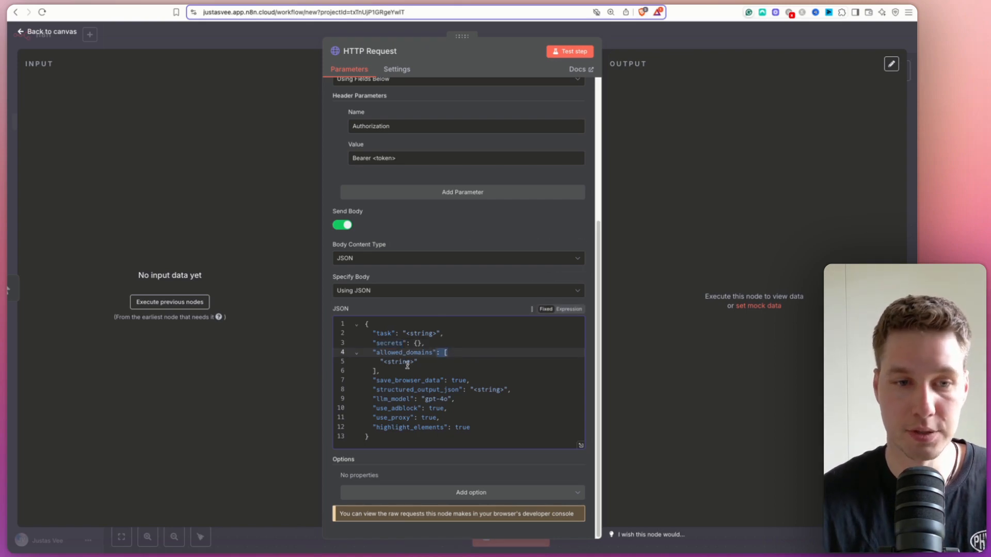
left_click_drag(392, 371, 334, 346)
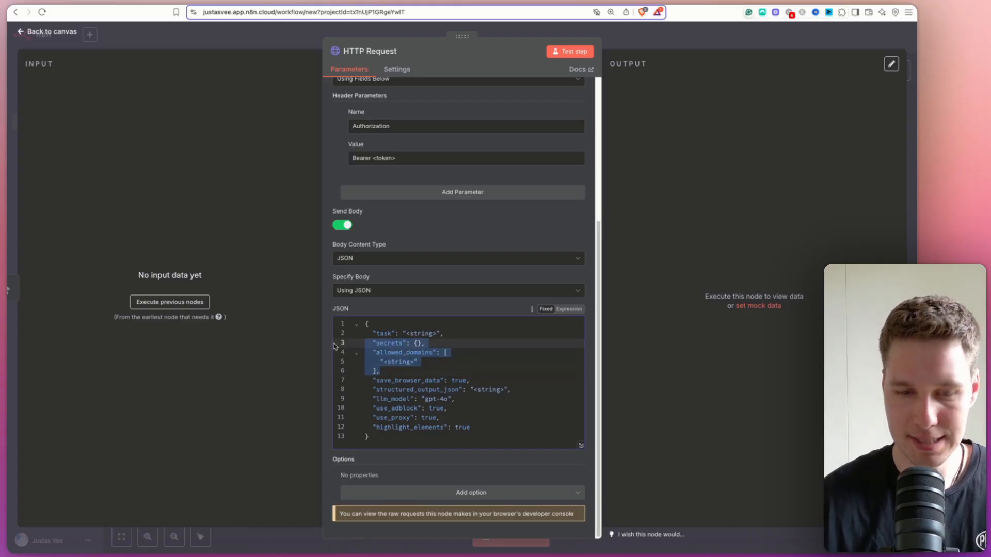
key("BackSpace")
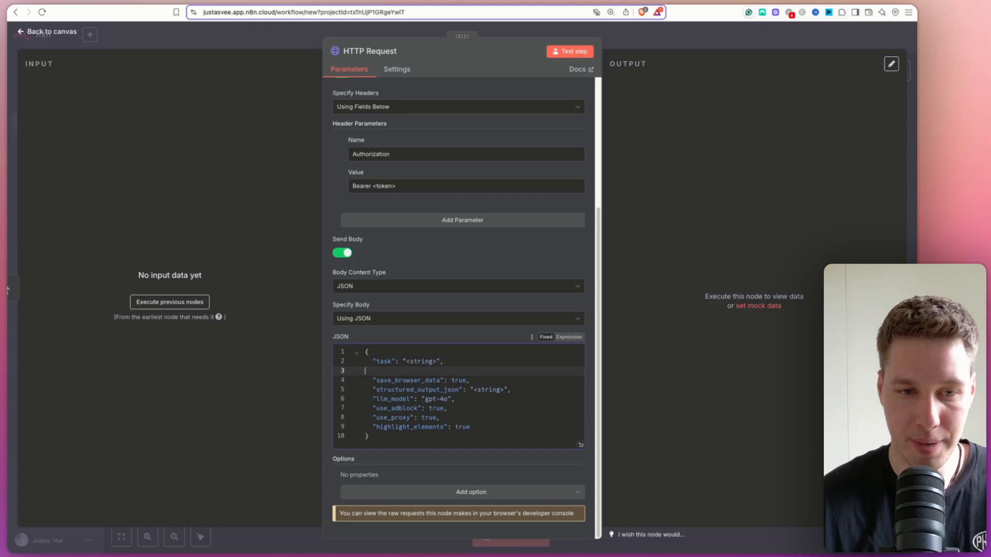
key("BackSpace")
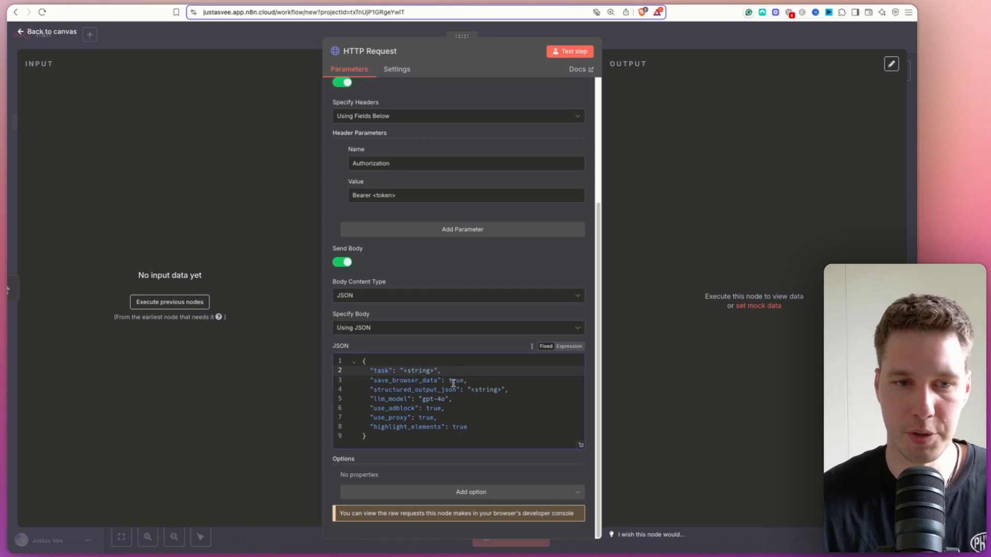
Review the remaining JSON body fields, remove use_proxy and set highlight_elements to false
left_click_drag(371, 392, 463, 388)
left_click(506, 396)
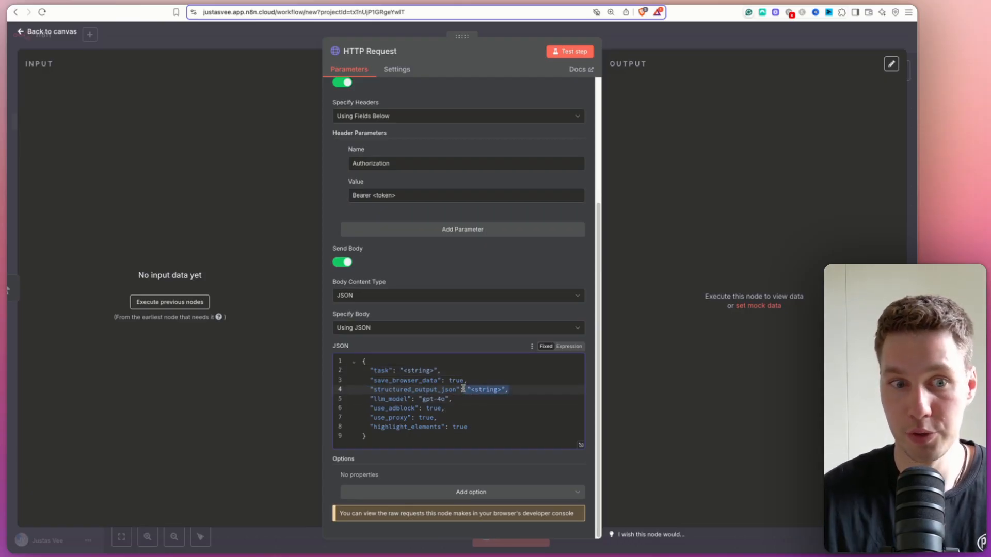
left_click(408, 399)
double_click(396, 411)
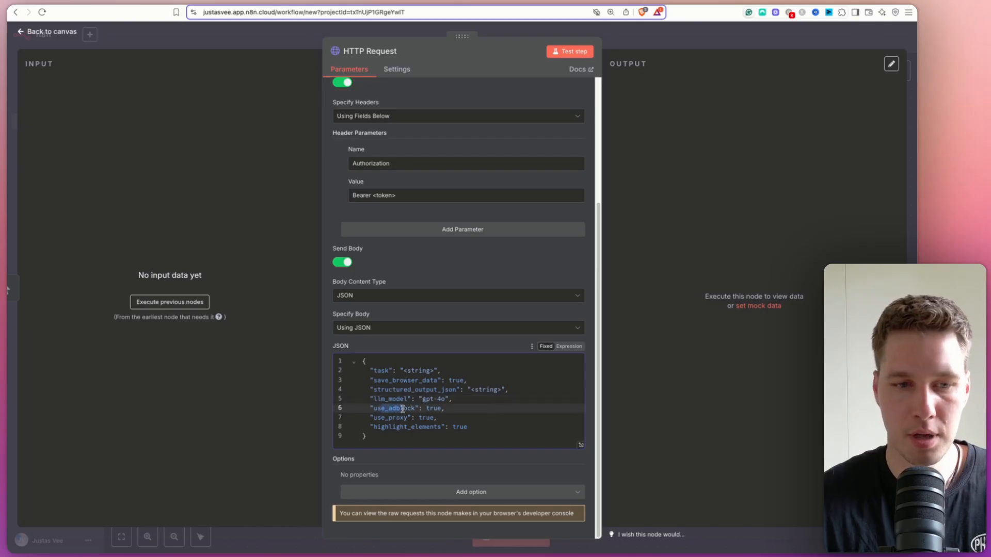
left_click(474, 415)
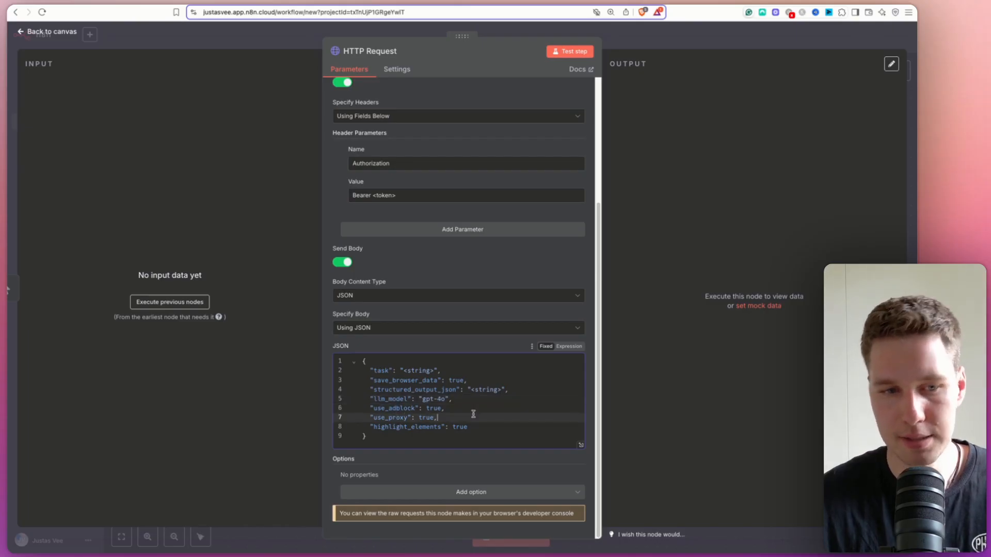
double_click(395, 418)
left_click(478, 423)
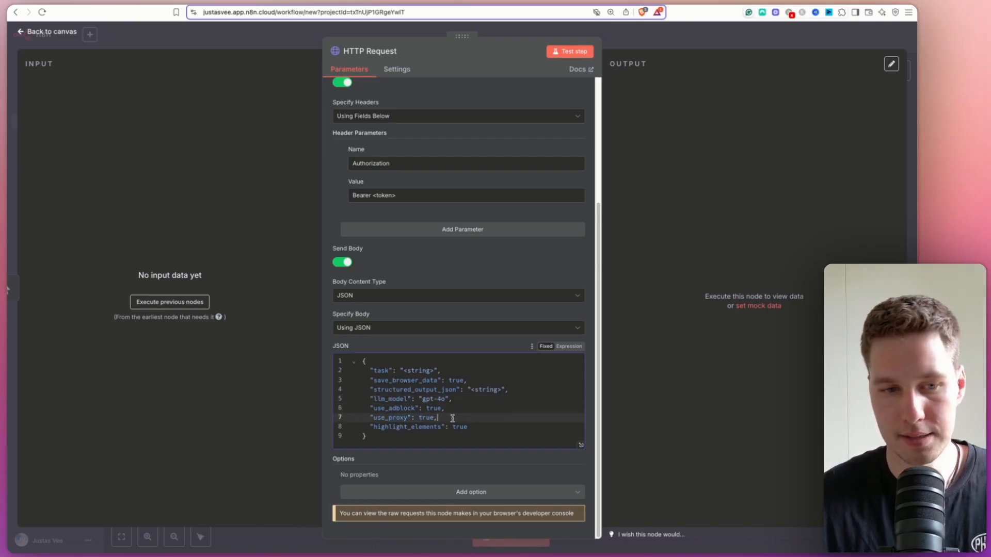
left_click_drag(453, 418, 348, 419)
key("BackSpace")
key("BackSpace")
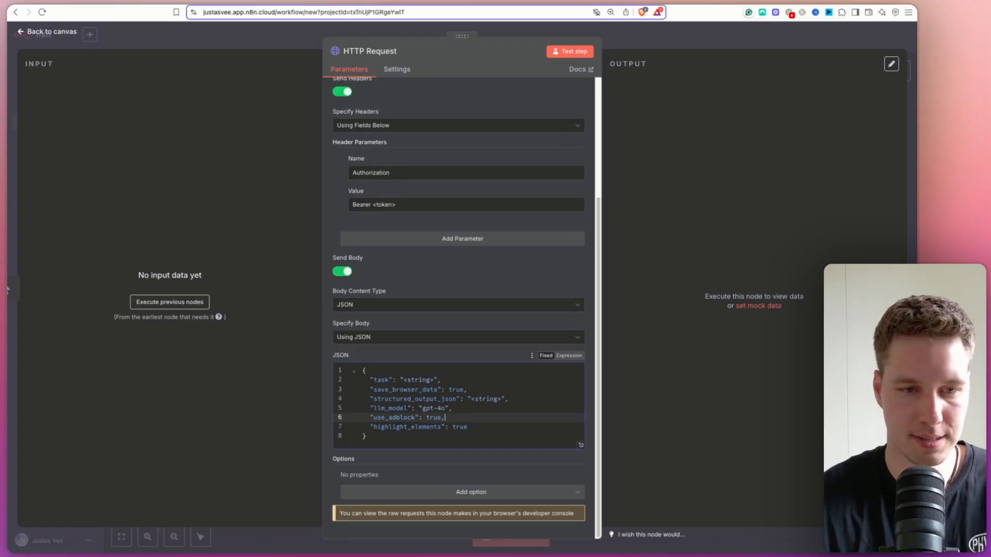
left_click(486, 428)
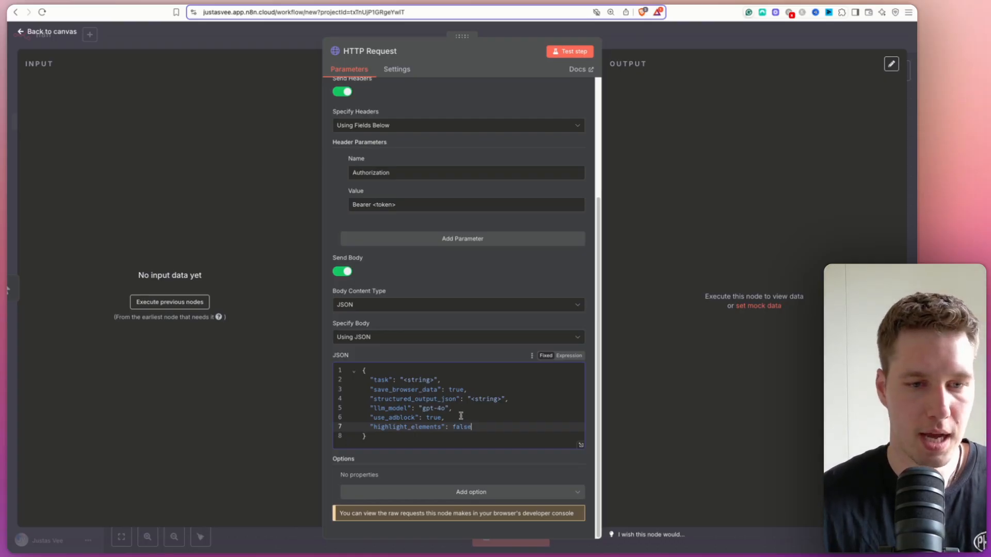
Remove the use_adblock and structured_output_json fields from the JSON body
left_click_drag(452, 418, 349, 419)
key("BackSpace")
key("BackSpace")
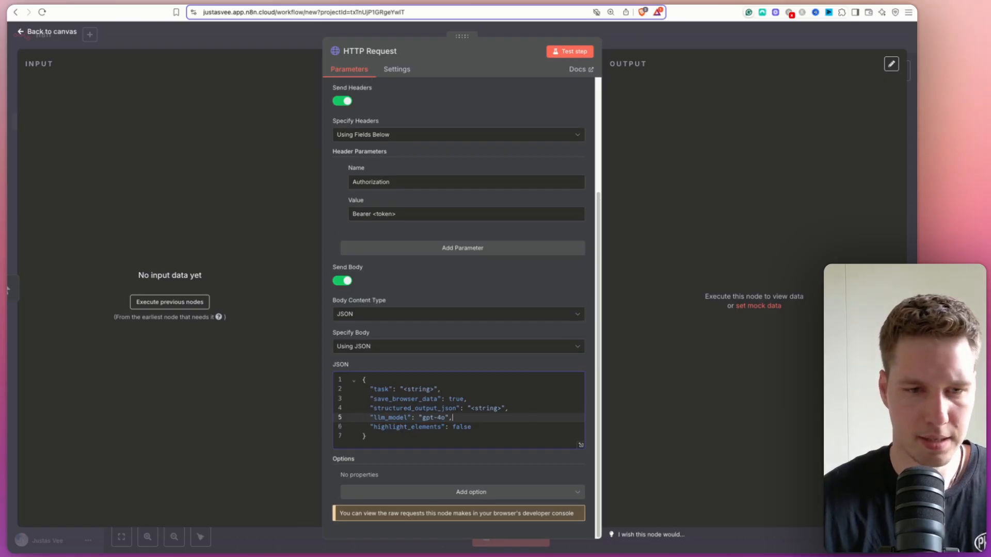
left_click_drag(544, 410, 357, 407)
key("BackSpace")
key("BackSpace")
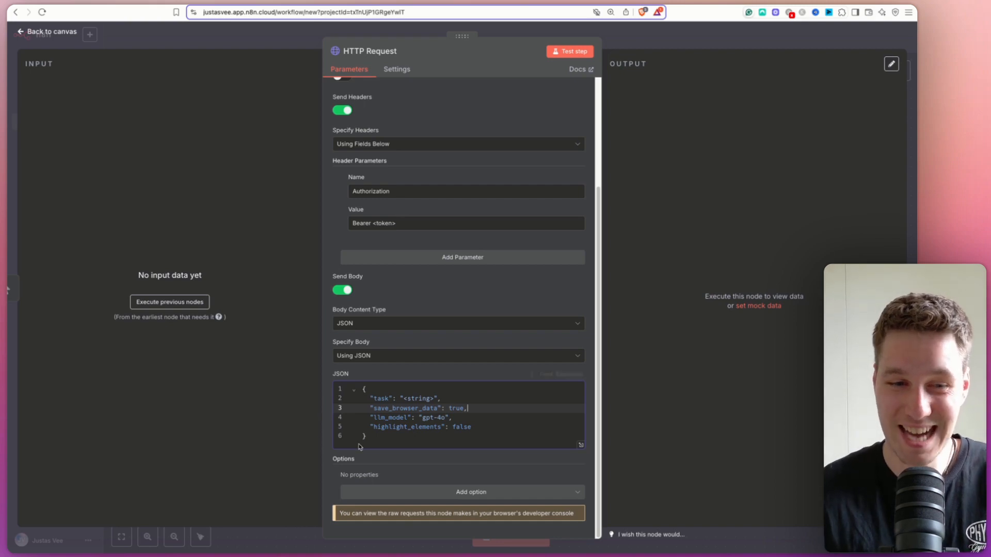
left_click_drag(404, 399, 422, 400)
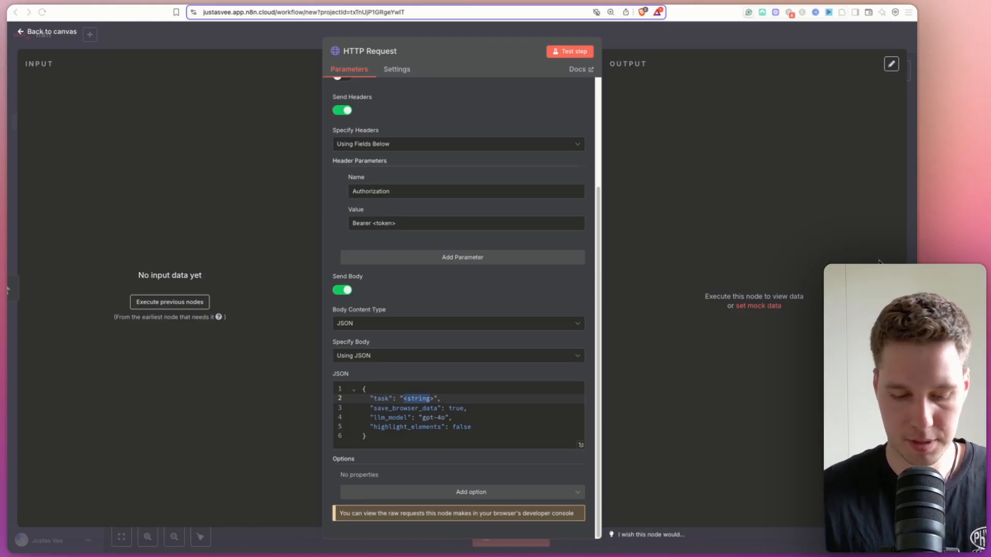
left_click(434, 399)
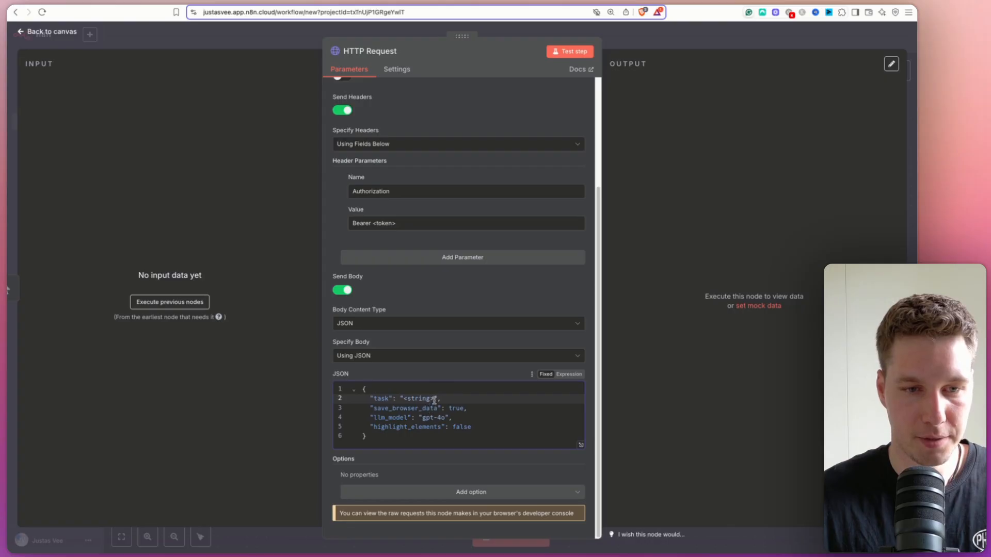
left_click_drag(434, 400, 407, 396)
type("Go to the https://kiwi.com/. First delete any other city in From field and To field. After that pick flights from any New York airport to any airport in LA. Departure date should be on June 5th and return date should be on June 14th. Then return the flight prices during these dates and return the flight length, departure times, airports and durations.")
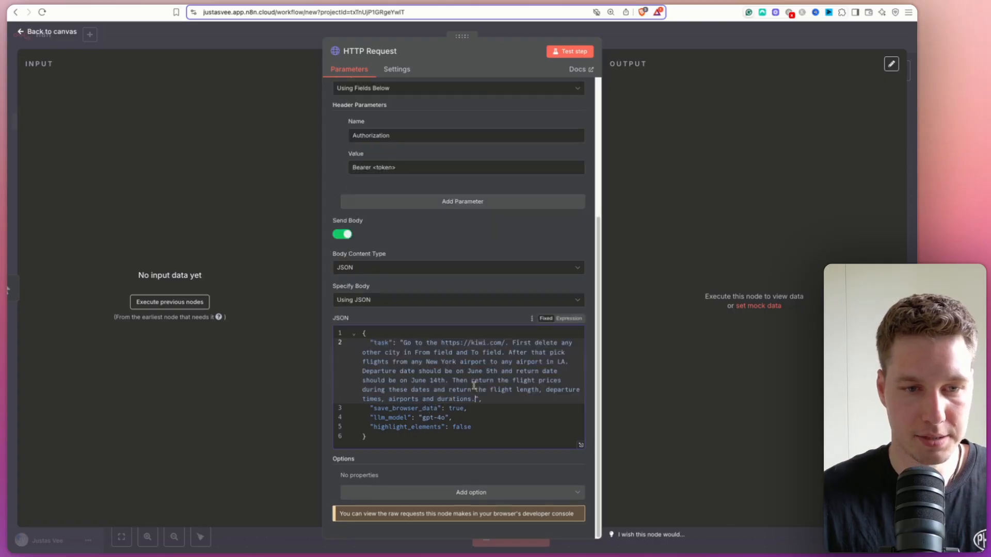
left_click(496, 427)
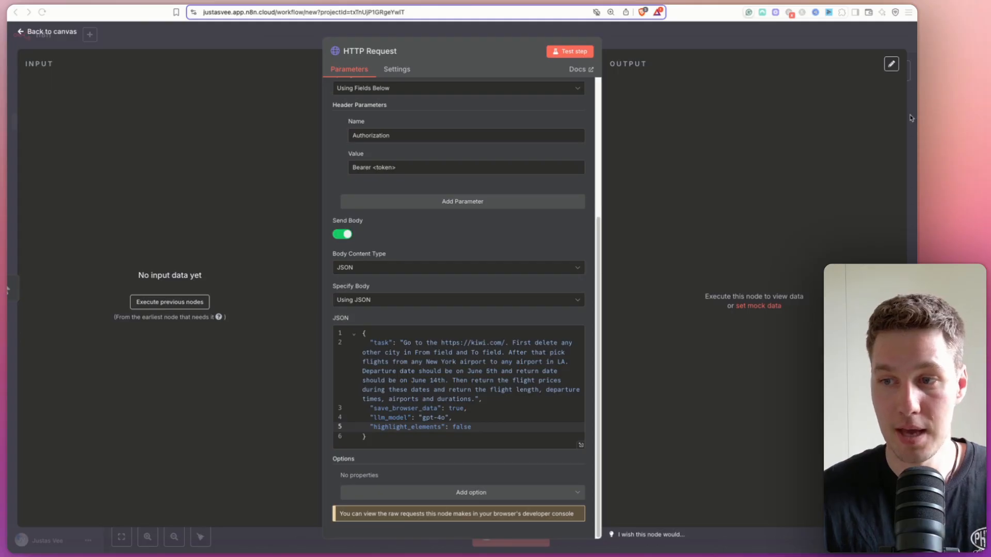
Rename the HTTP Request node as "run task"
left_click(711, 35)
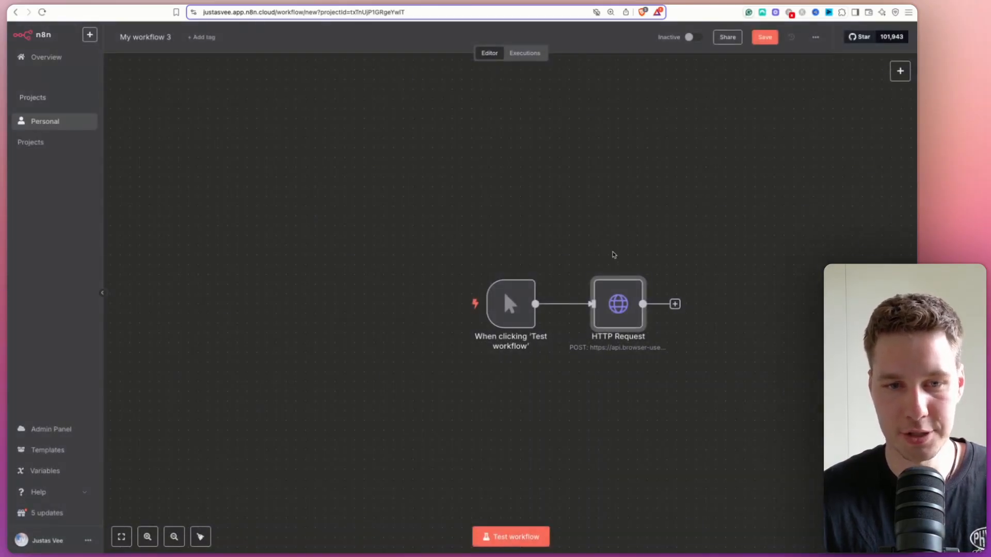
scroll(594, 253, "right", 3)
double_click(507, 314)
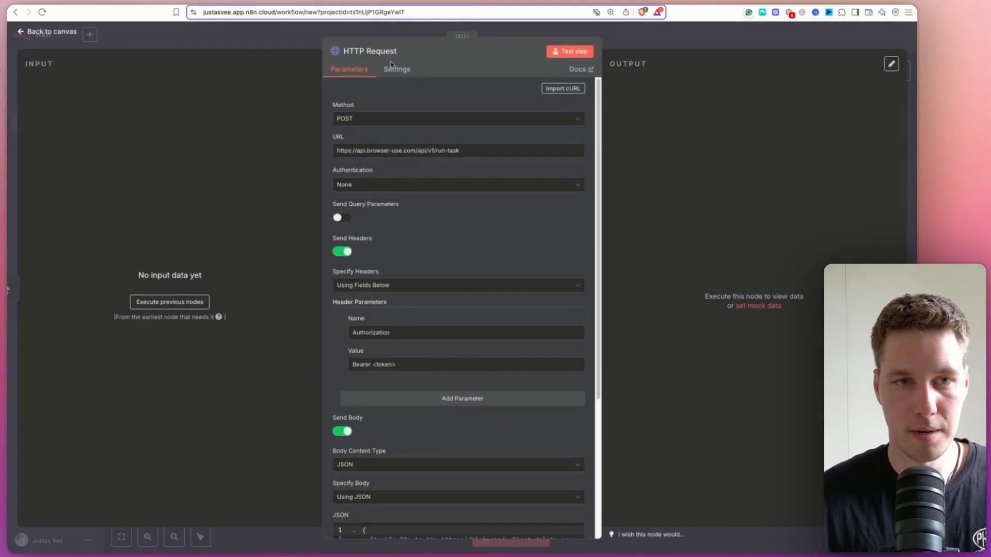
left_click(399, 51)
key("alt+shift+Left")
key("alt+shift+Left")
type("r")
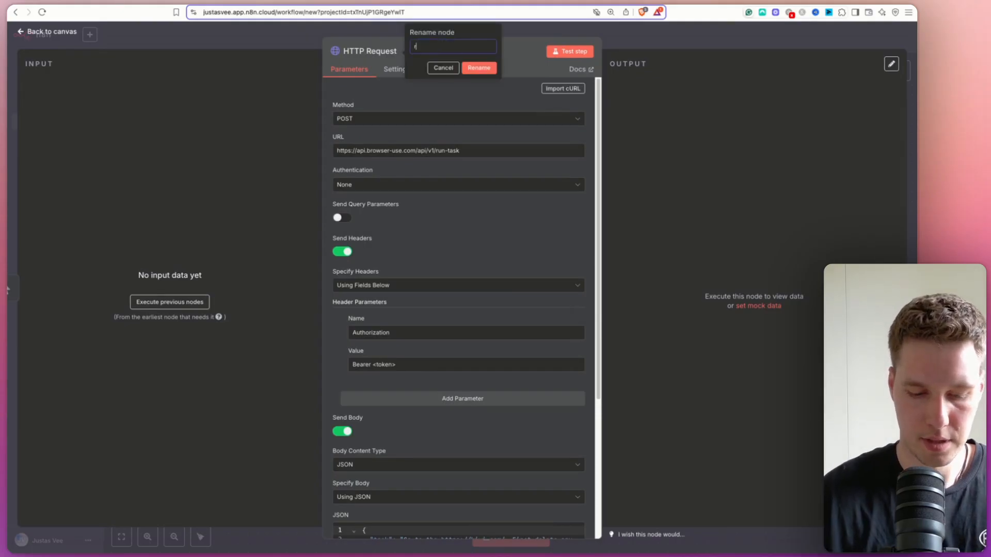
type("un task")
left_click(479, 67)
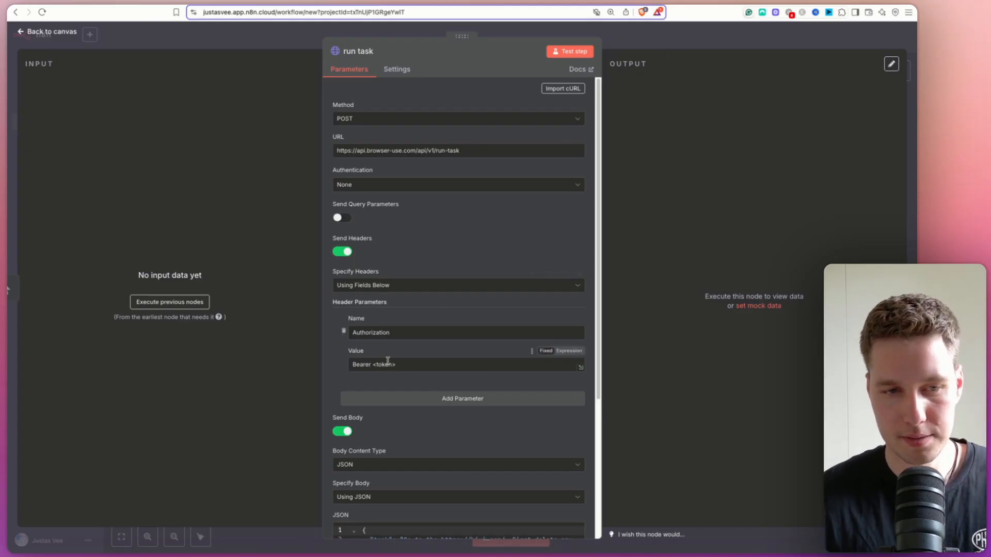
Turn off Send Headers and set authentication to Generic Credential Type, Header Auth, with the Browser-use credential
left_click_drag(404, 365, 372, 365)
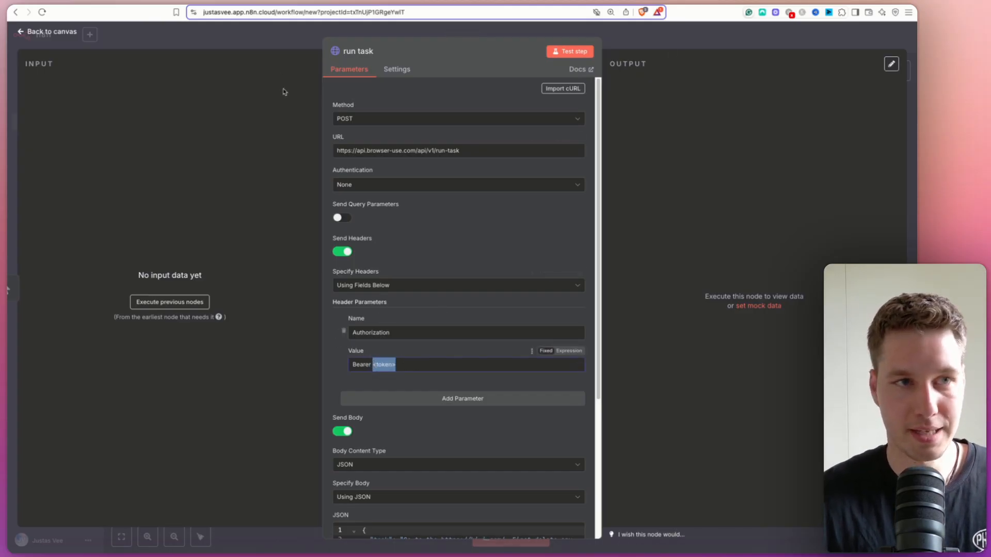
key("ctrl+Tab")
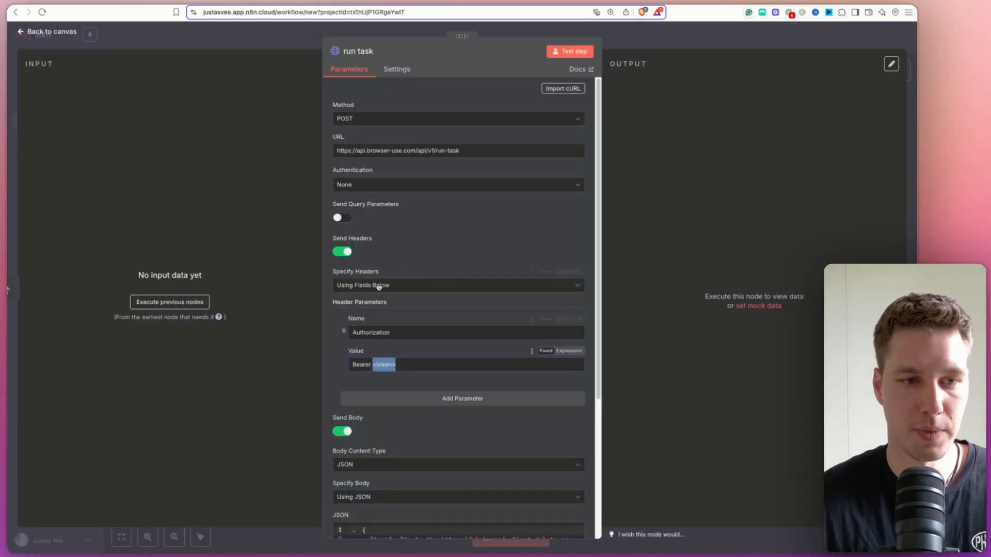
left_click(343, 252)
left_click(396, 187)
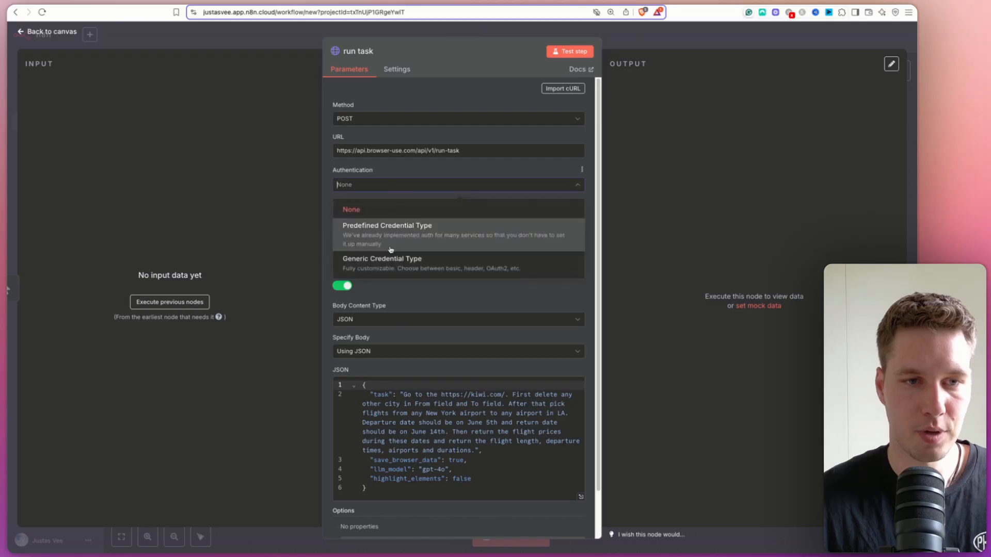
left_click(388, 262)
left_click(415, 217)
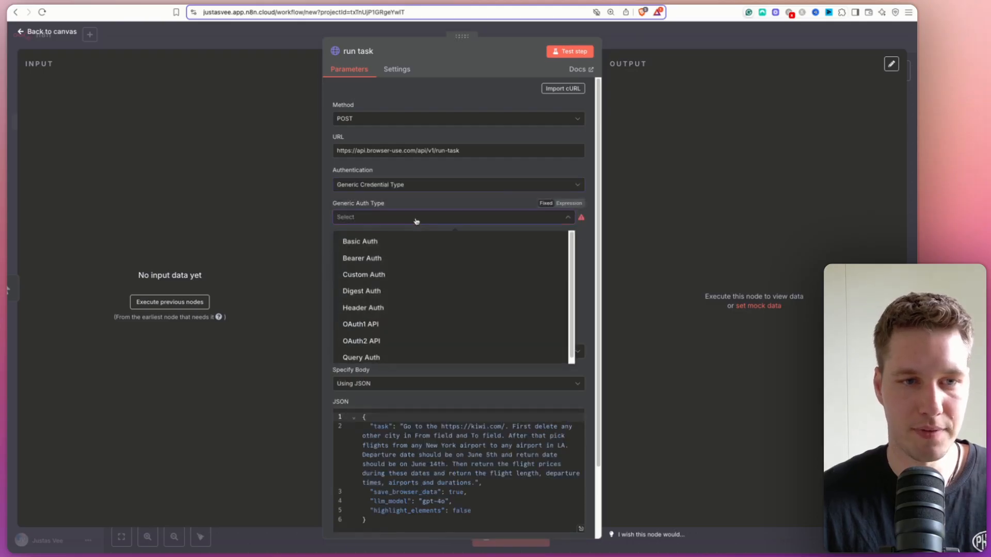
left_click(379, 308)
left_click(521, 246)
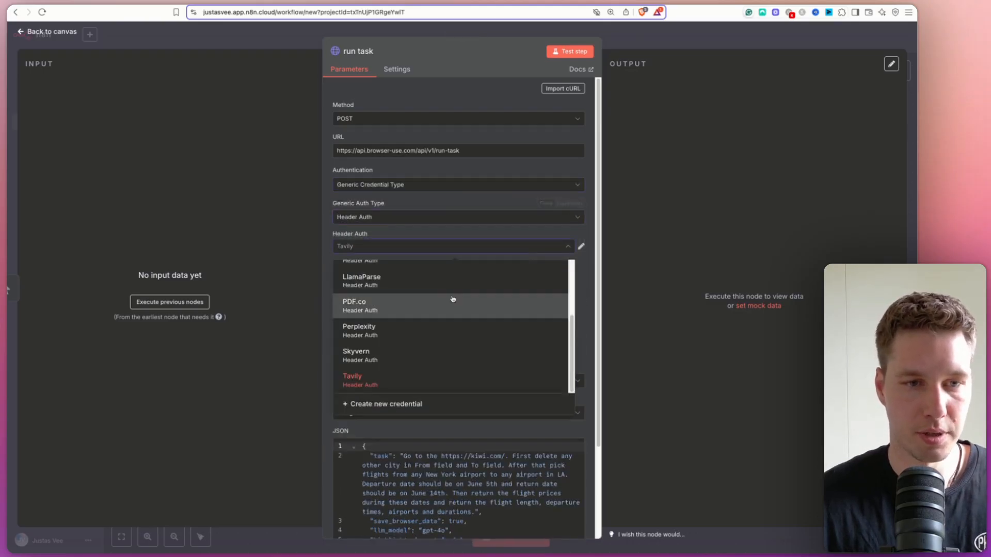
scroll(431, 293, "up", 2)
left_click(426, 290)
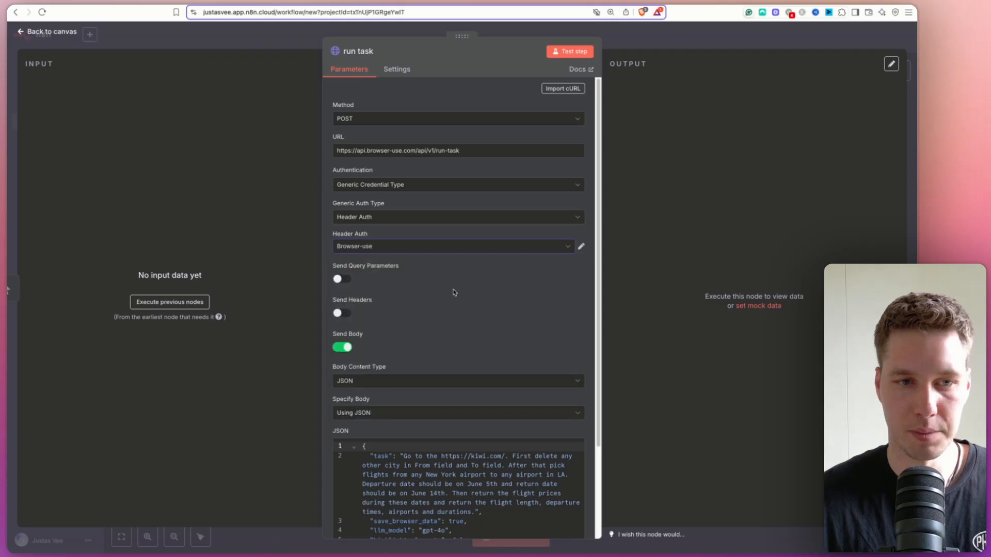
Test the run task node, pin its output data and return to the canvas
left_click(580, 53)
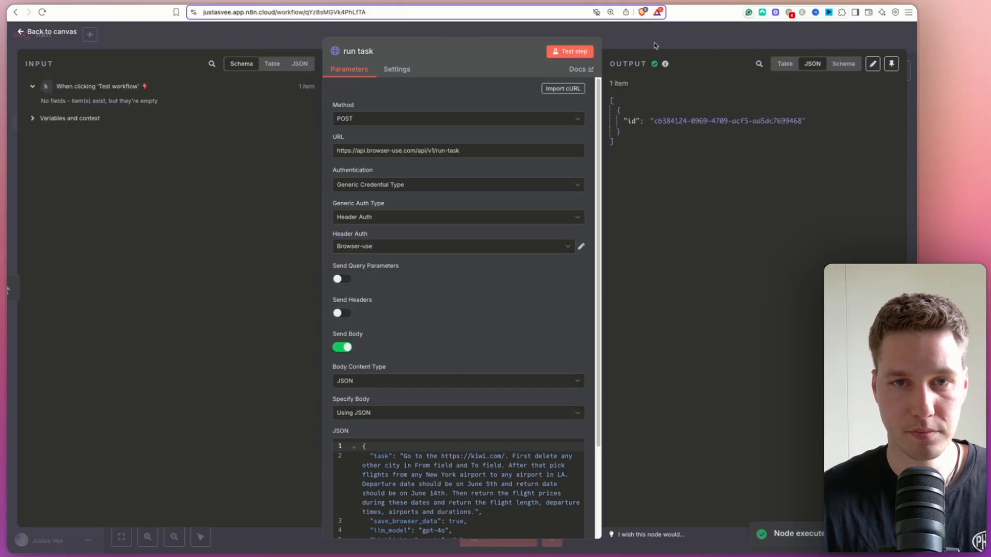
left_click(891, 64)
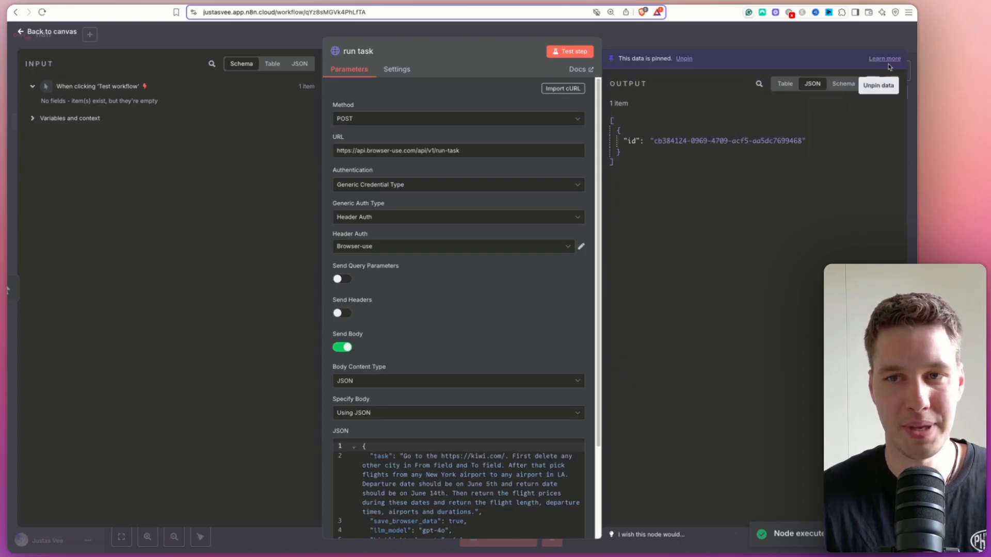
left_click(773, 41)
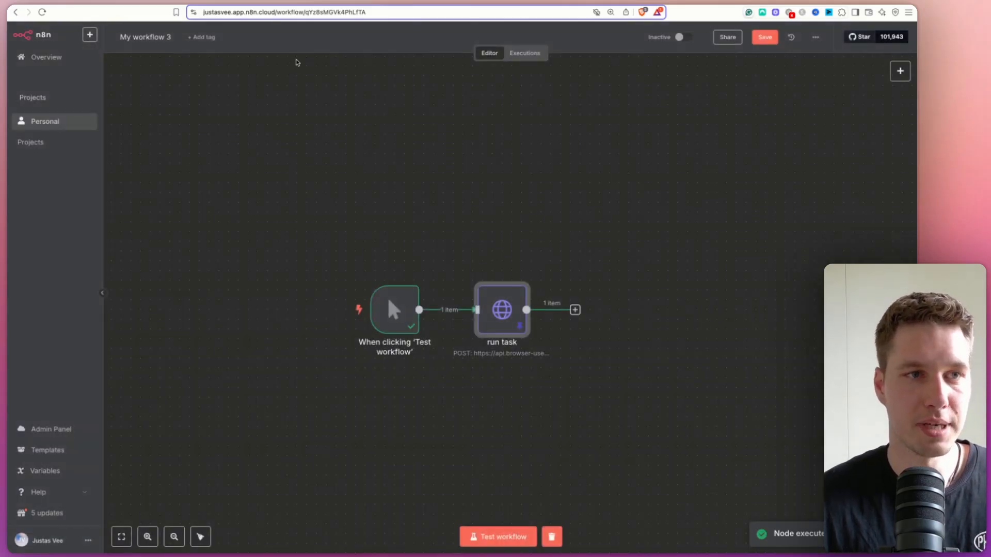
Switch to the Browser Use cloud dashboard and open the most recent kiwi.com session
key("ctrl+Tab")
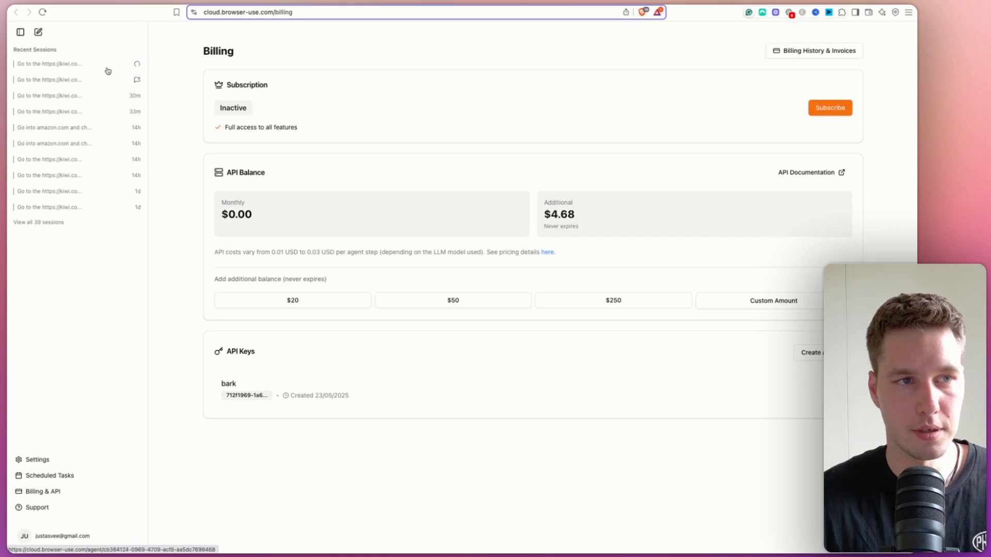
left_click(69, 65)
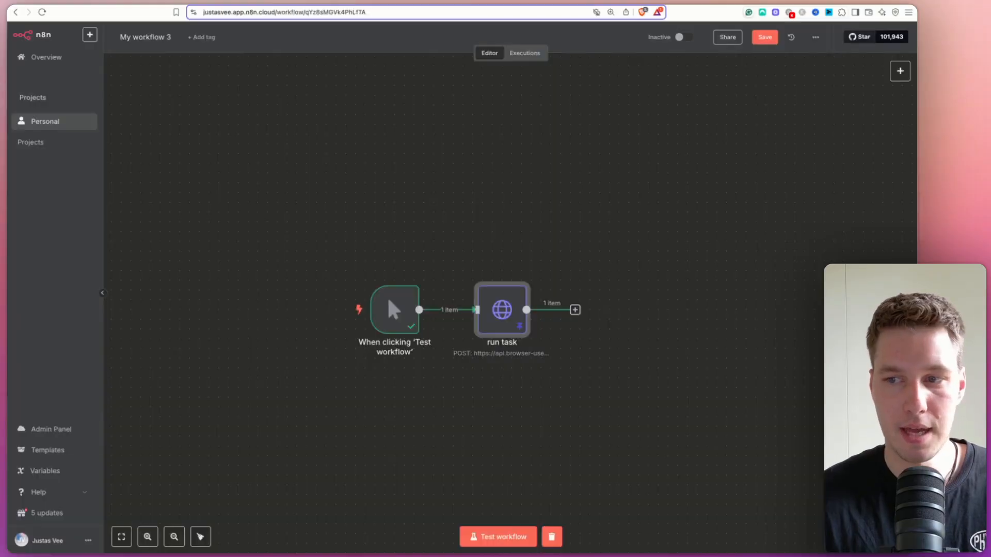
Return to the n8n workflow and add a second HTTP Request node after the run task node
left_click(575, 310)
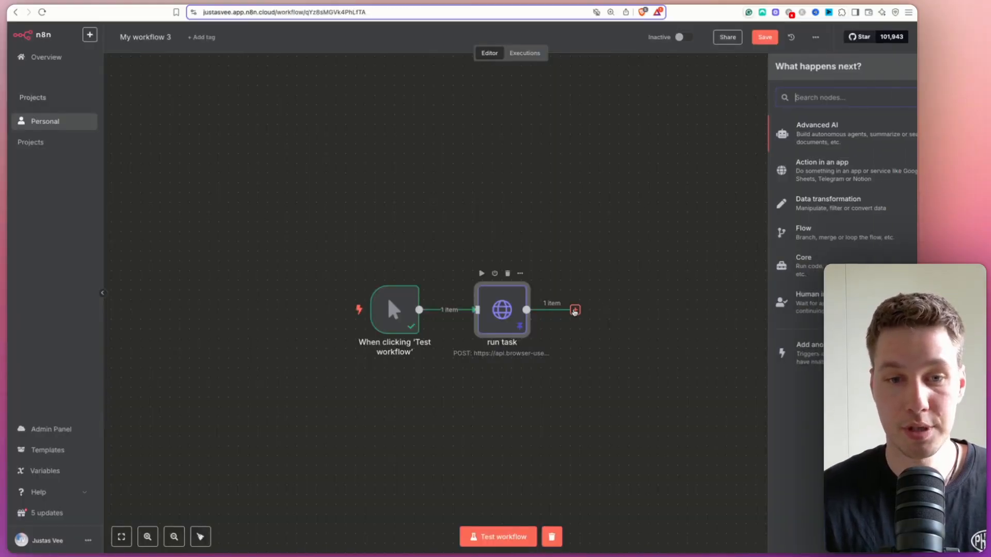
type("http")
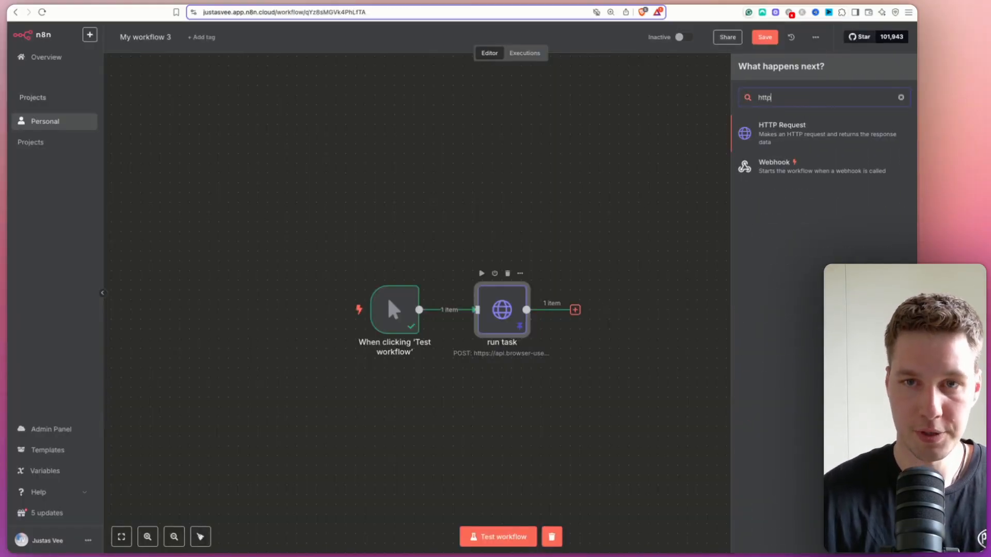
left_click(781, 135)
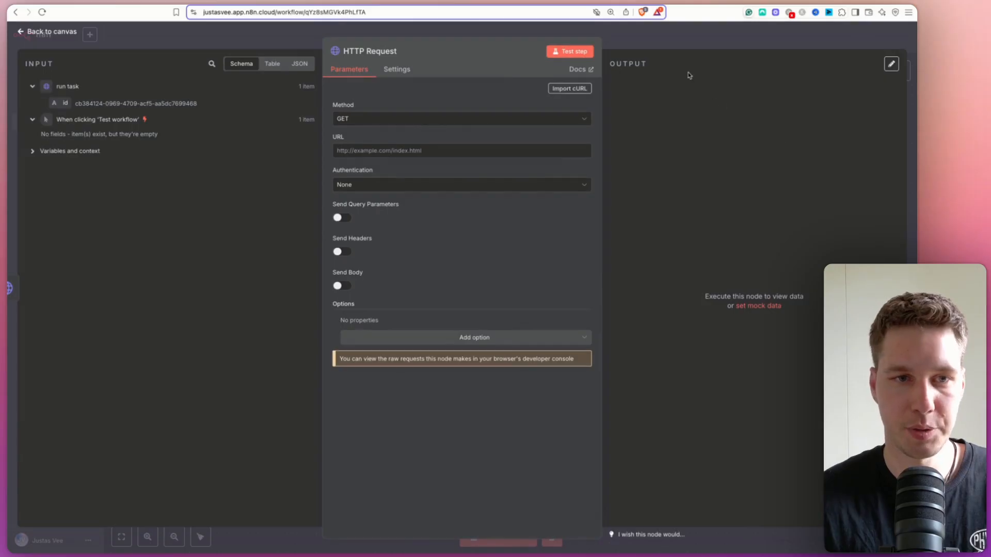
Copy the Get Task Status cURL example from the Browser Use API docs and import it into the new HTTP Request node
key("ctrl+Tab")
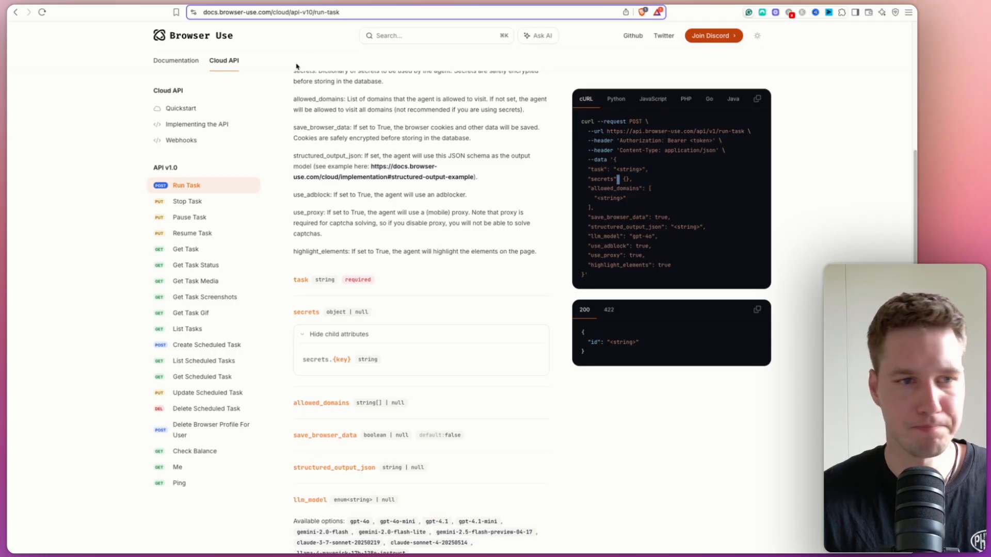
left_click(206, 269)
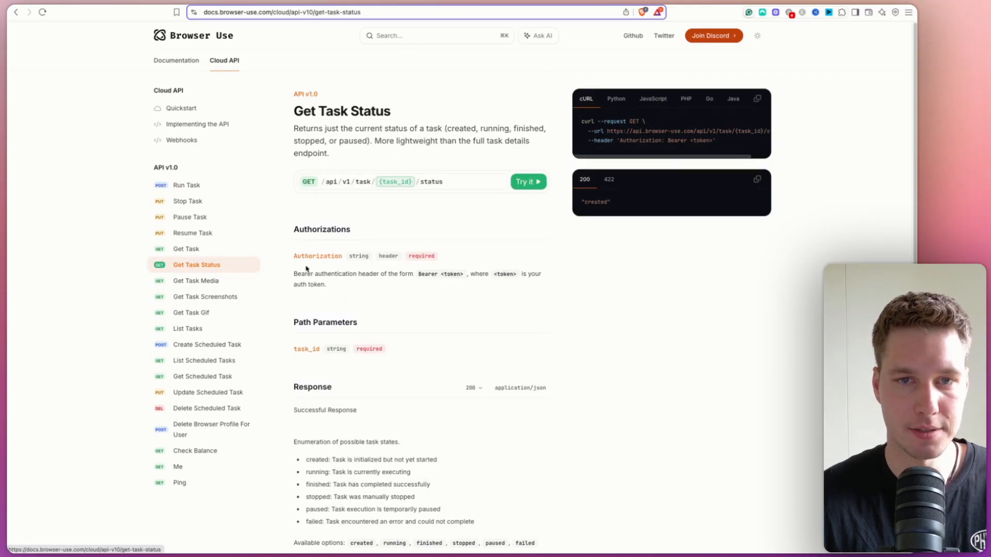
left_click(757, 98)
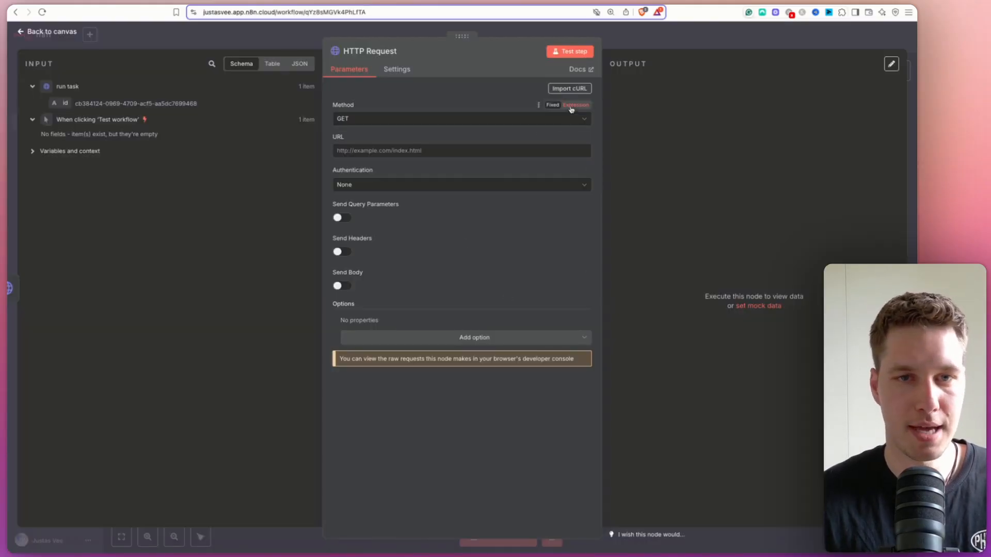
left_click(569, 89)
key("super+v")
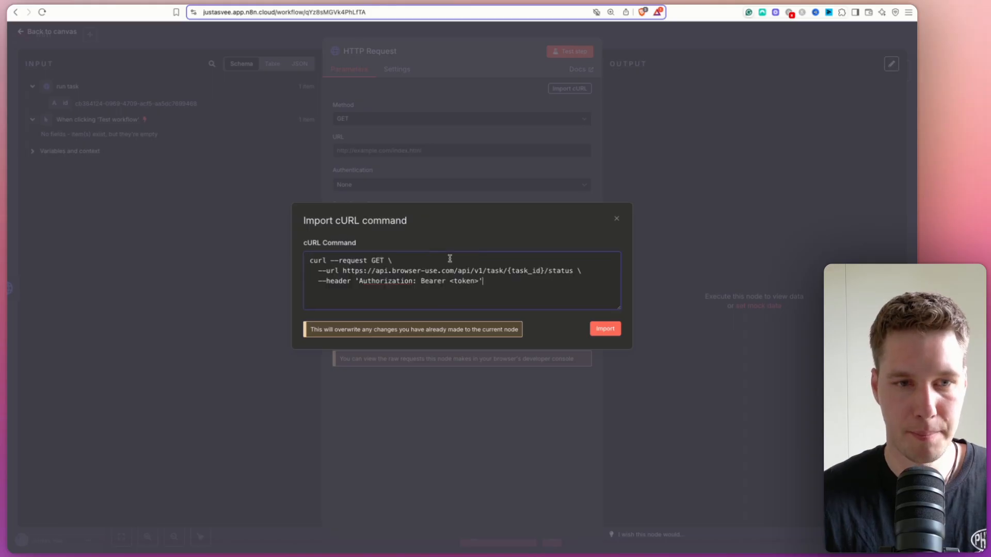
left_click(605, 329)
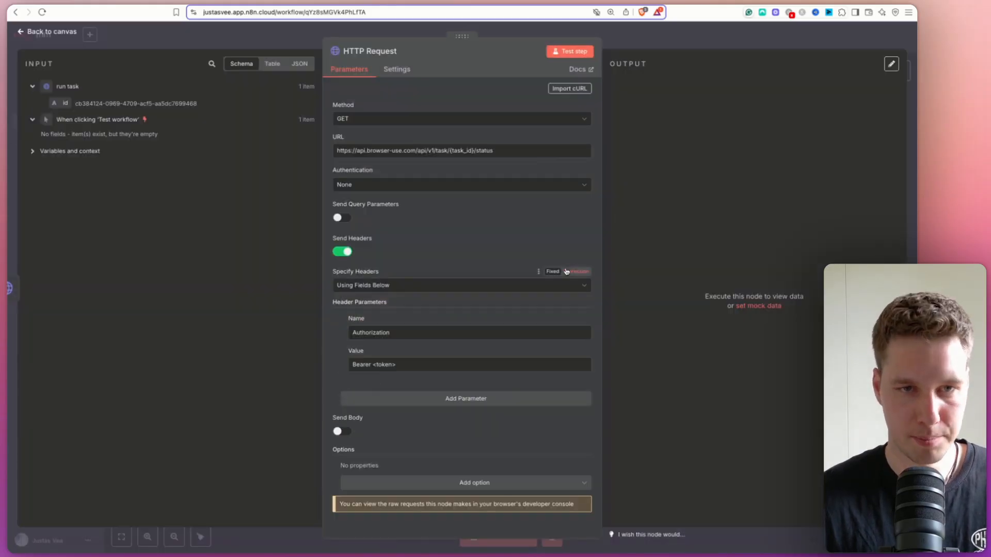
Turn off Send Headers and authenticate the status request with Generic Credential Type, Header Auth and the Browser-use credential
left_click(348, 253)
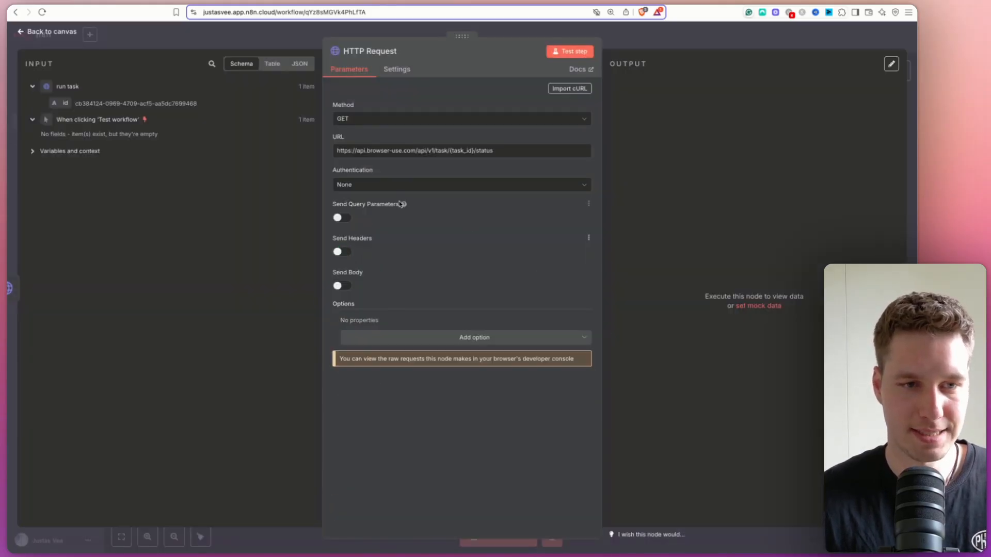
left_click(397, 184)
left_click(382, 260)
left_click(374, 219)
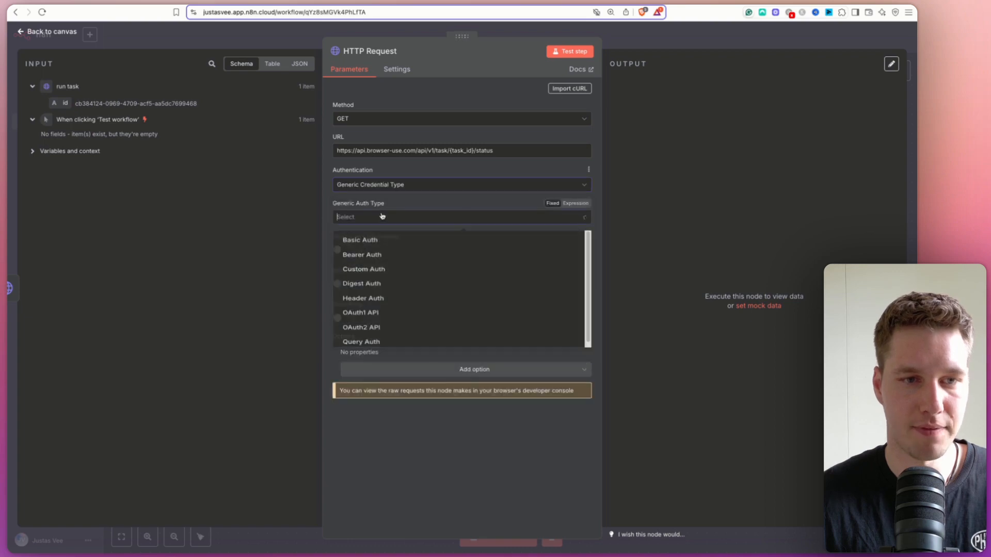
left_click(383, 303)
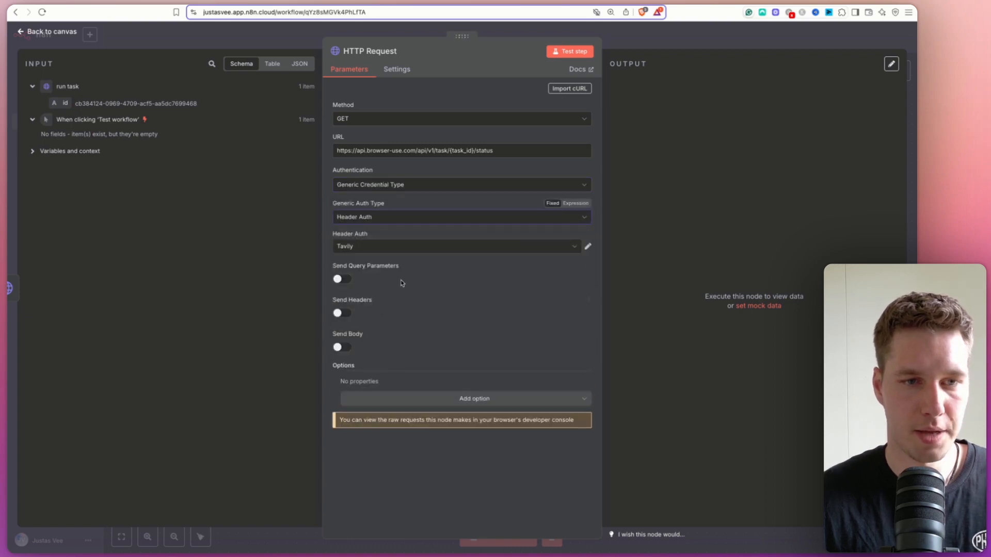
left_click(440, 247)
scroll(429, 281, "up", 5)
left_click(408, 308)
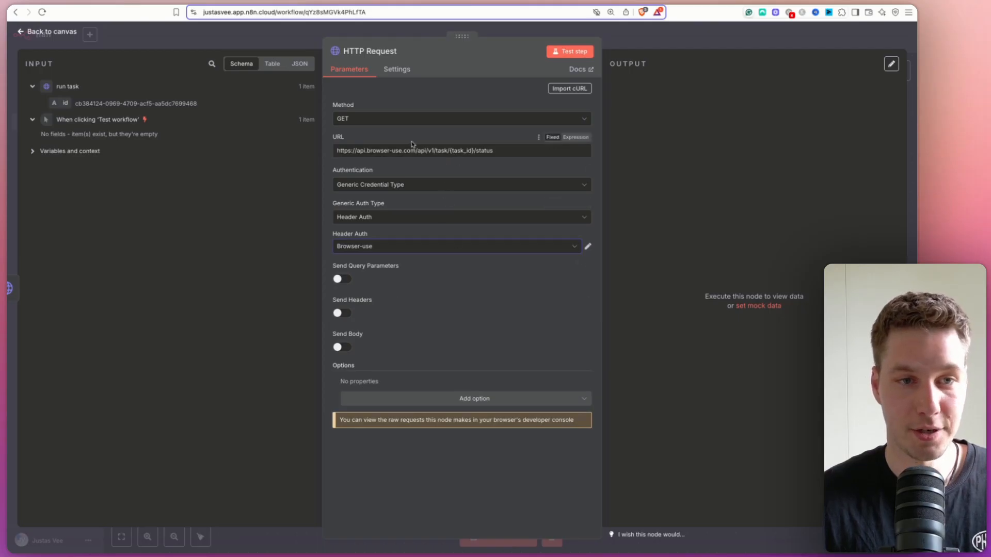
Make the URL an expression, replace {task_id} with the run task id as {{ $json.id }}, and test the node
left_click(574, 137)
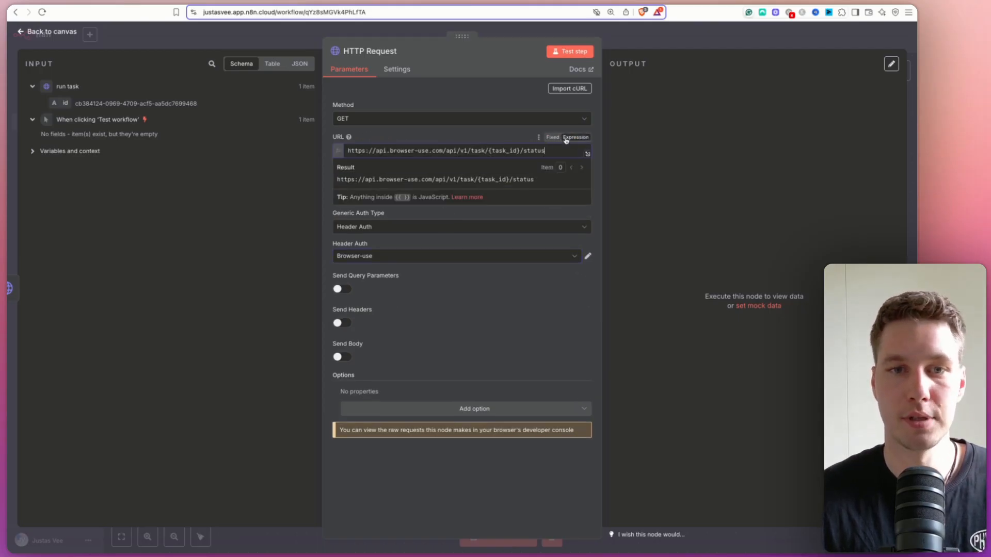
left_click_drag(519, 150, 495, 149)
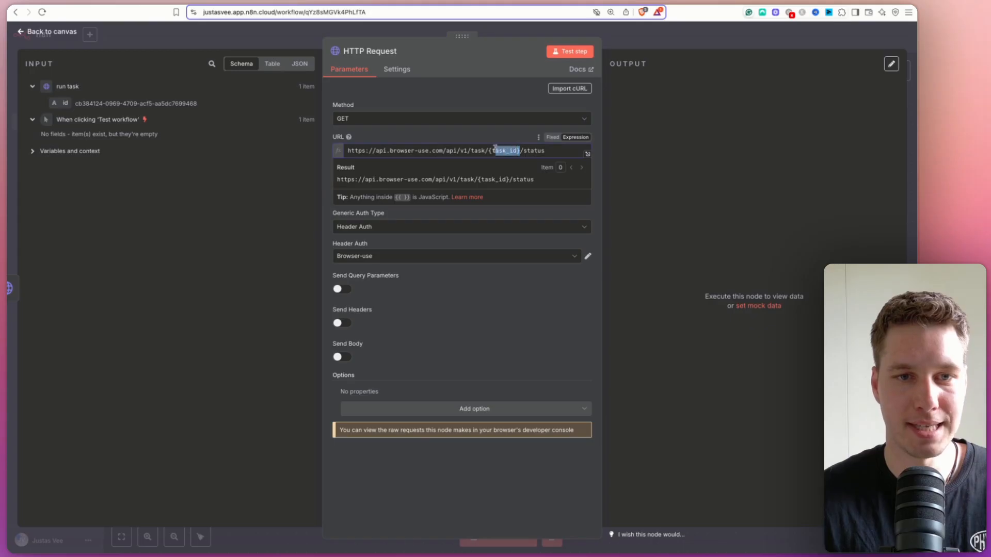
key("BackSpace")
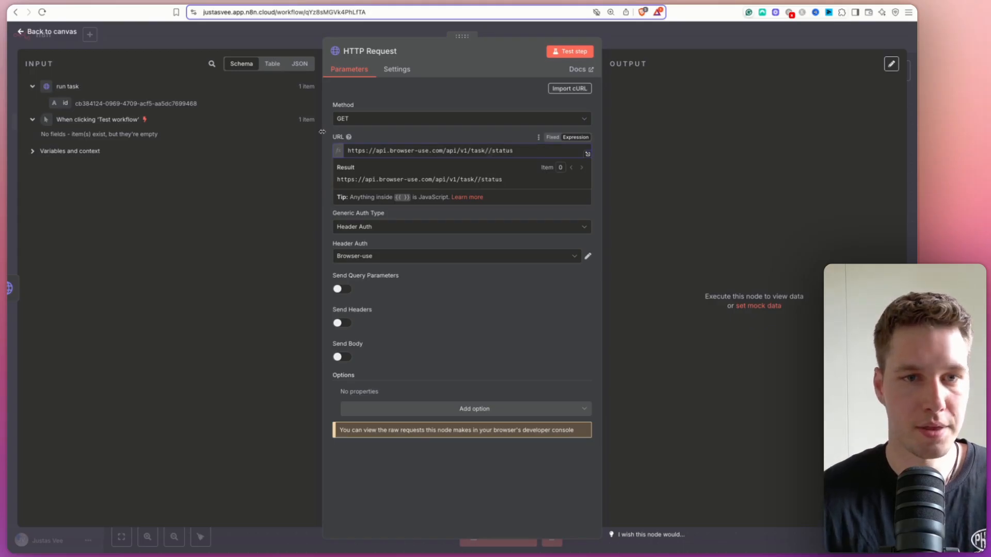
left_click_drag(71, 106, 489, 153)
left_click(497, 87)
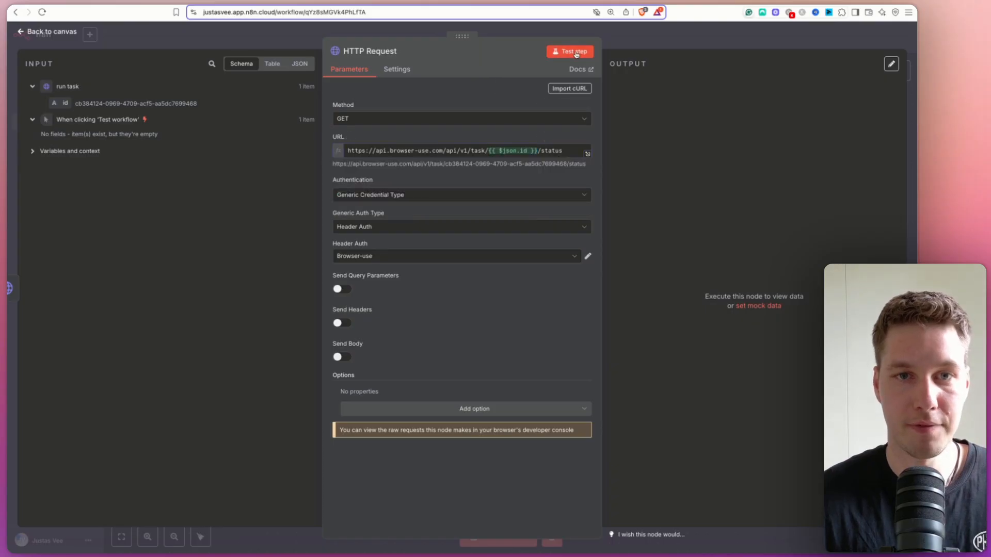
left_click(574, 52)
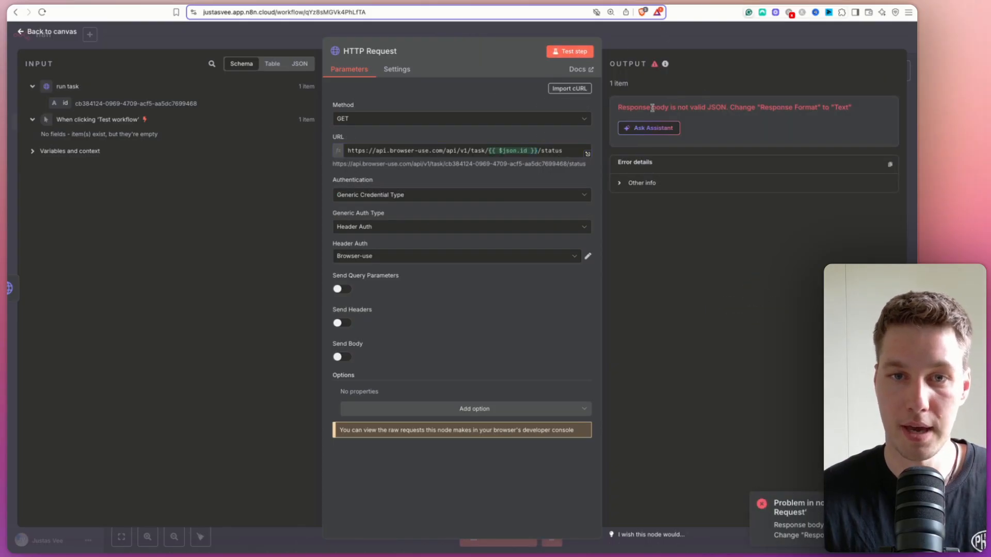
left_click_drag(622, 110, 731, 108)
left_click(779, 106)
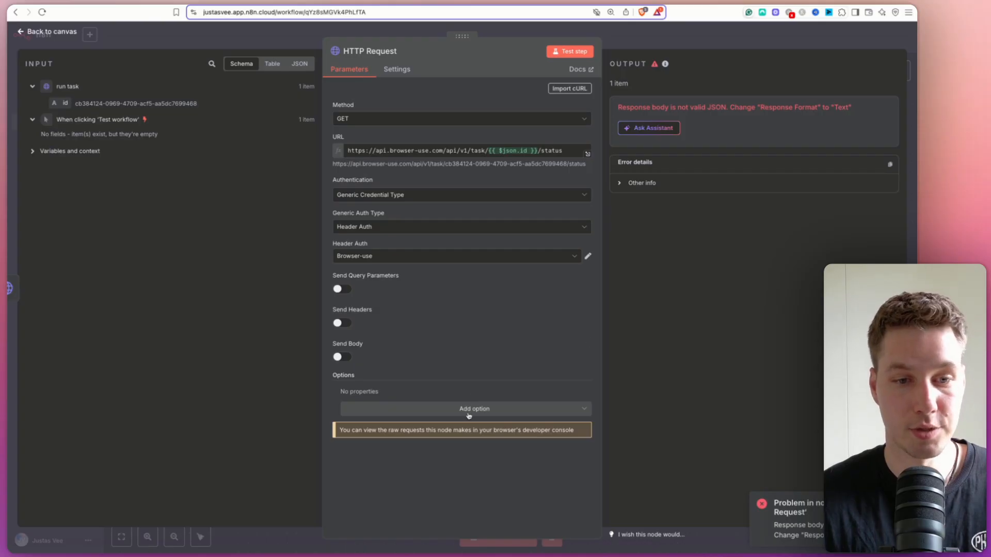
Add the Response option to the HTTP Request node and set Response Format to Text
left_click(489, 409)
left_click(382, 339)
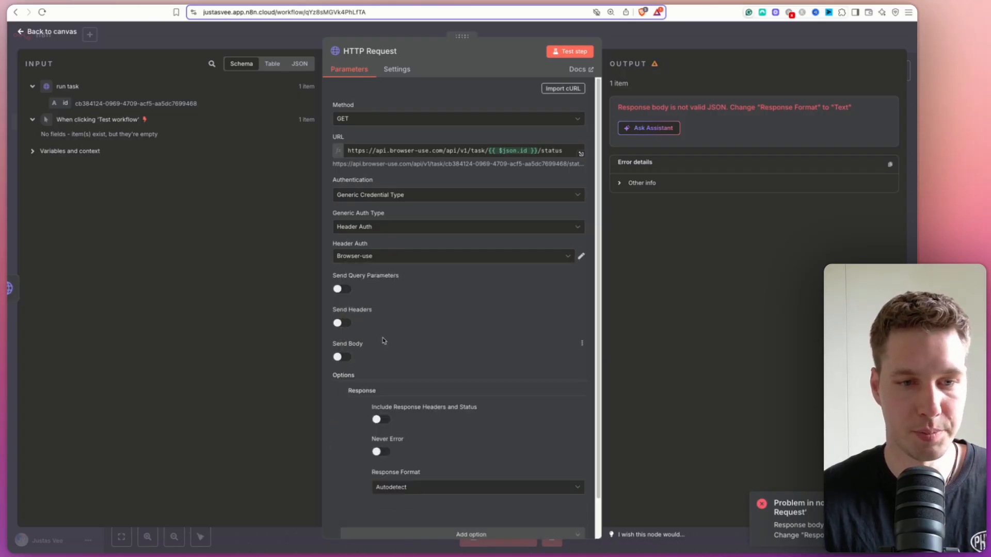
scroll(442, 416, "down", 1)
left_click(438, 447)
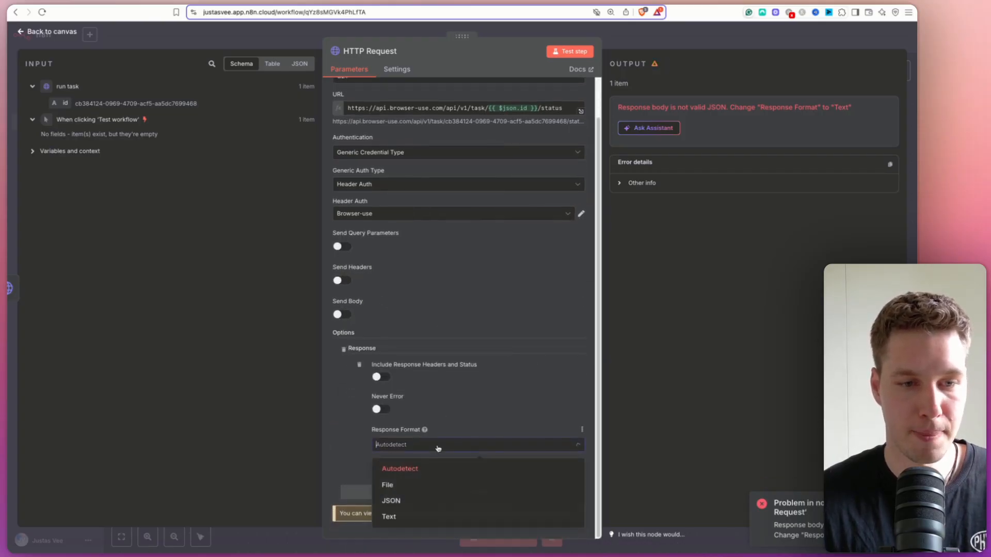
left_click(400, 518)
Test the status request node again, pin its output data and return to the canvas
left_click(570, 51)
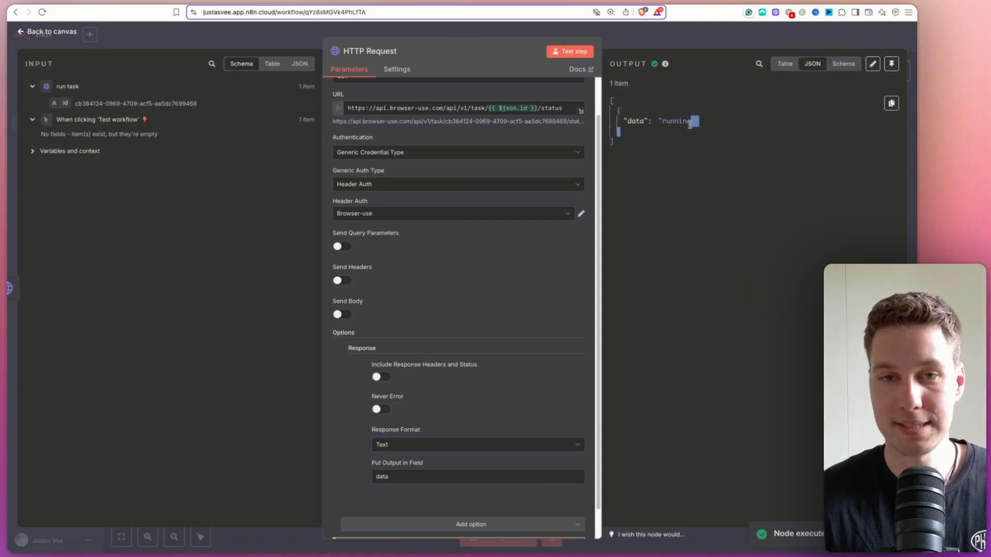
left_click(891, 64)
key("Escape")
Add an If node after the second HTTP Request node
scroll(690, 128, "right", 3)
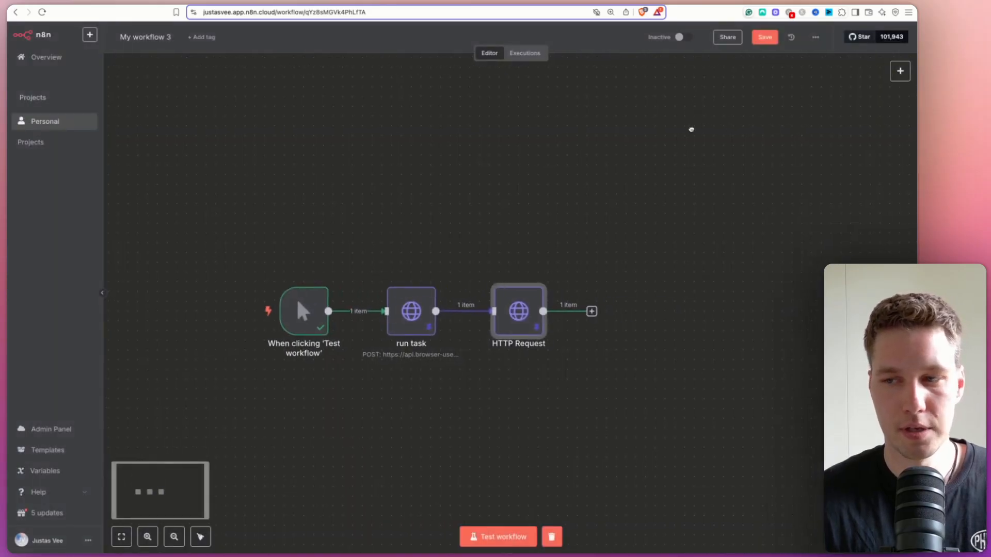
left_click(562, 314)
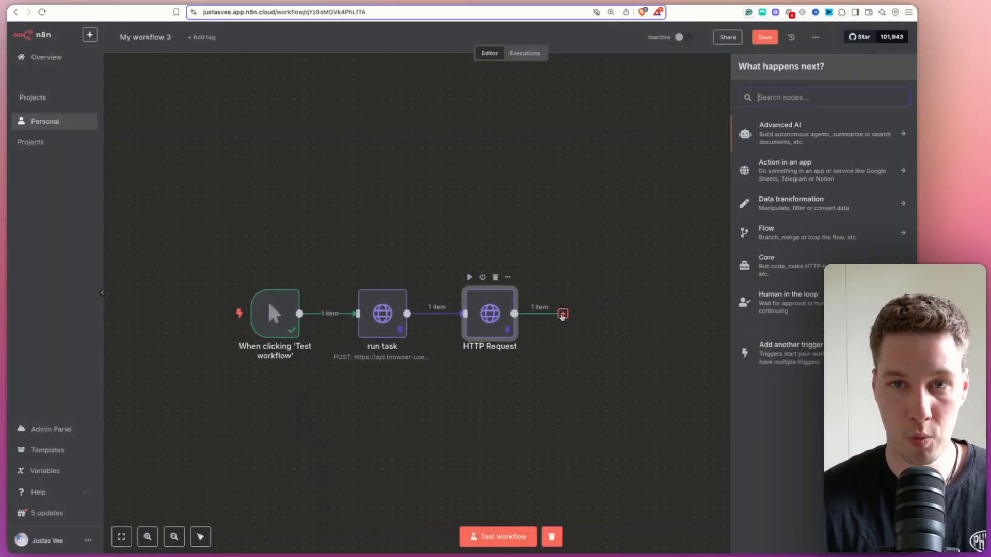
type("if")
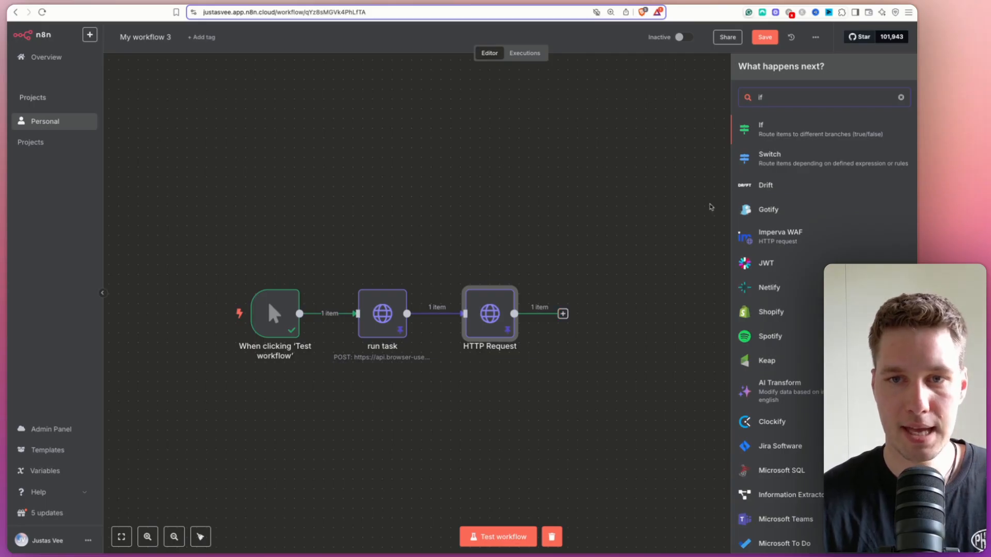
left_click(786, 136)
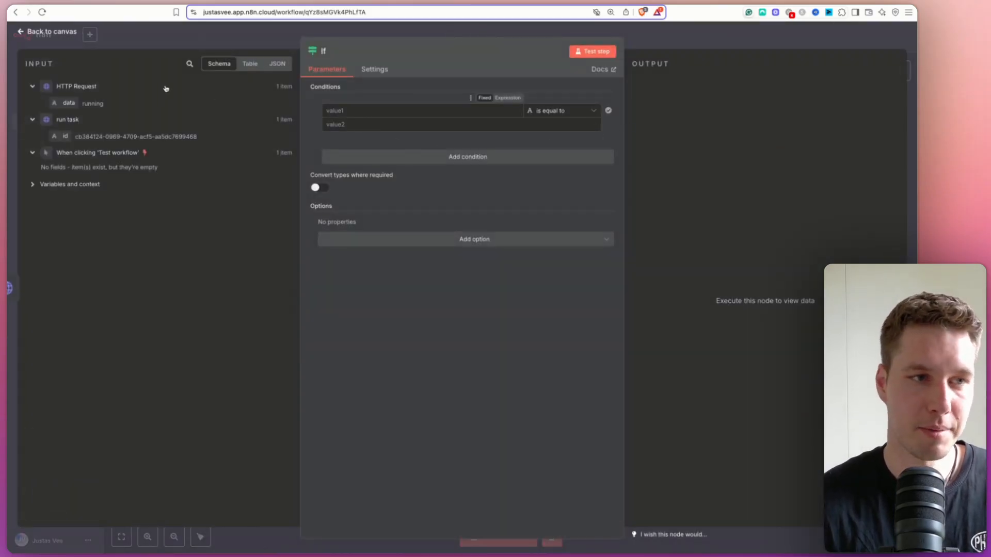
Set the If condition to {{ $json.data }} is not equal to running, test the node and return to the canvas
left_click_drag(68, 103, 341, 110)
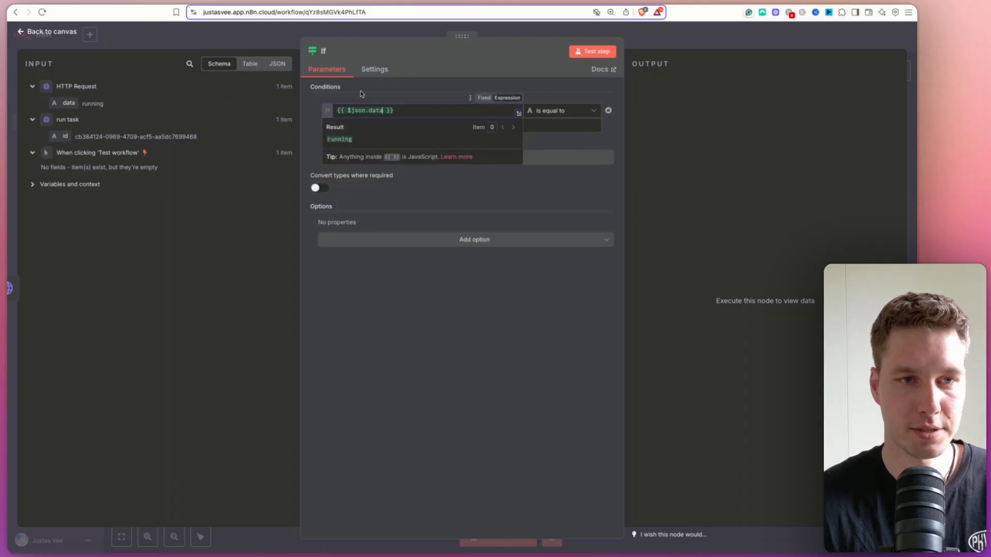
left_click(363, 125)
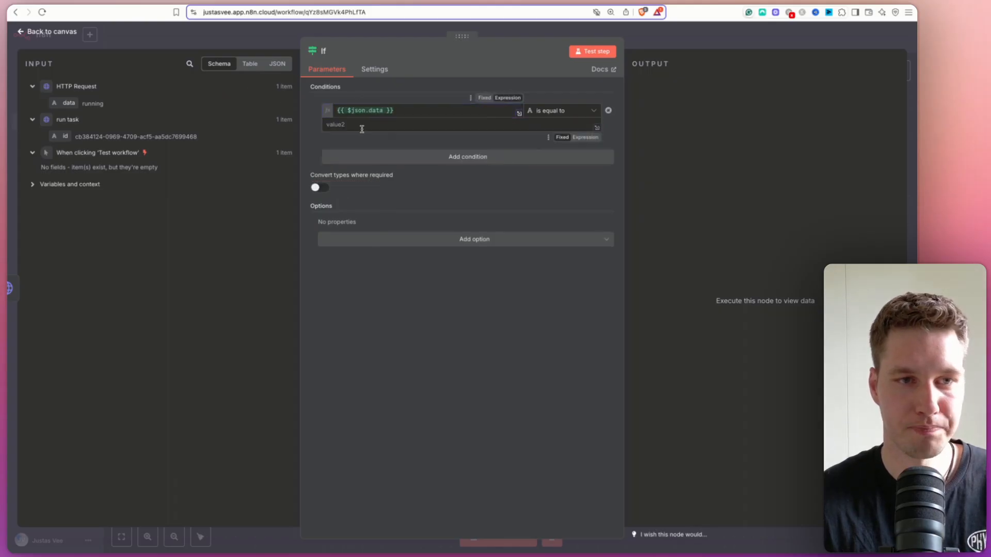
left_click(577, 114)
mouse_move(574, 141)
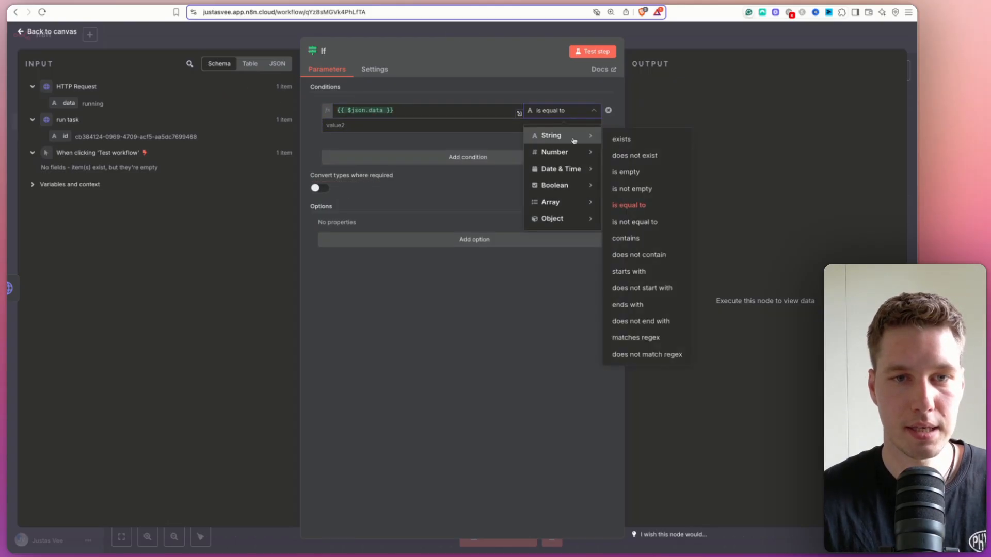
left_click(636, 222)
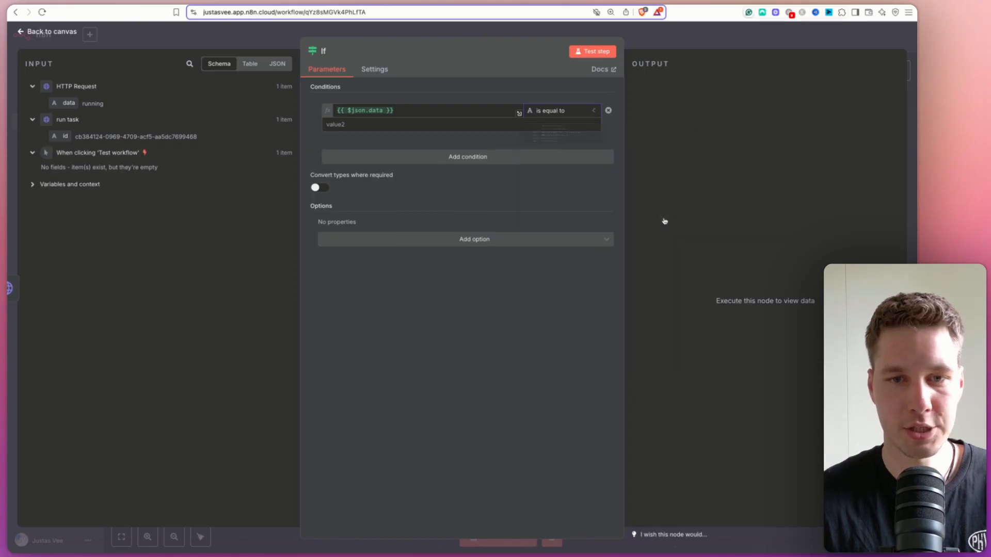
left_click(388, 124)
type("run")
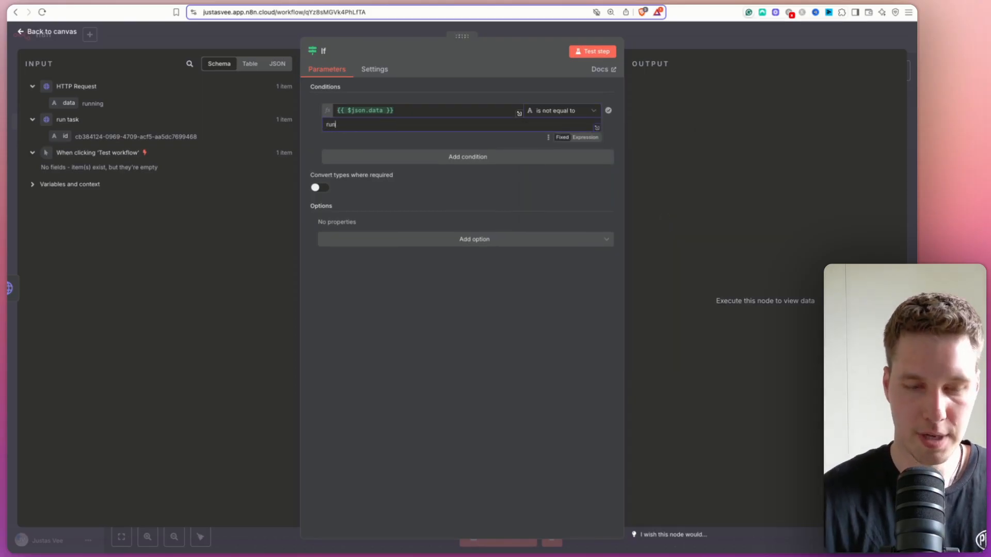
type("ning")
left_click(599, 51)
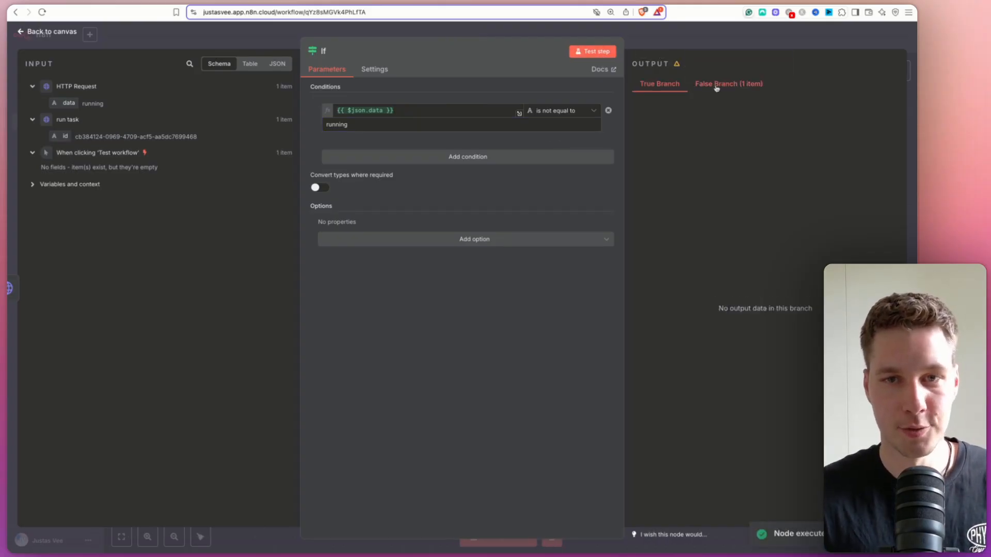
left_click(715, 40)
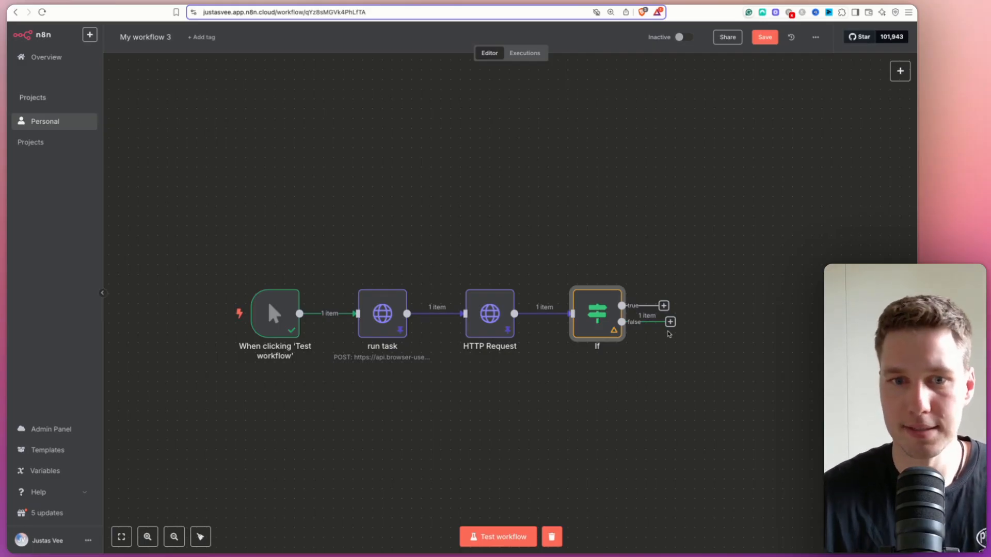
Add a Wait node to the If node's false branch, keeping its default time interval
left_click(671, 322)
type("wait")
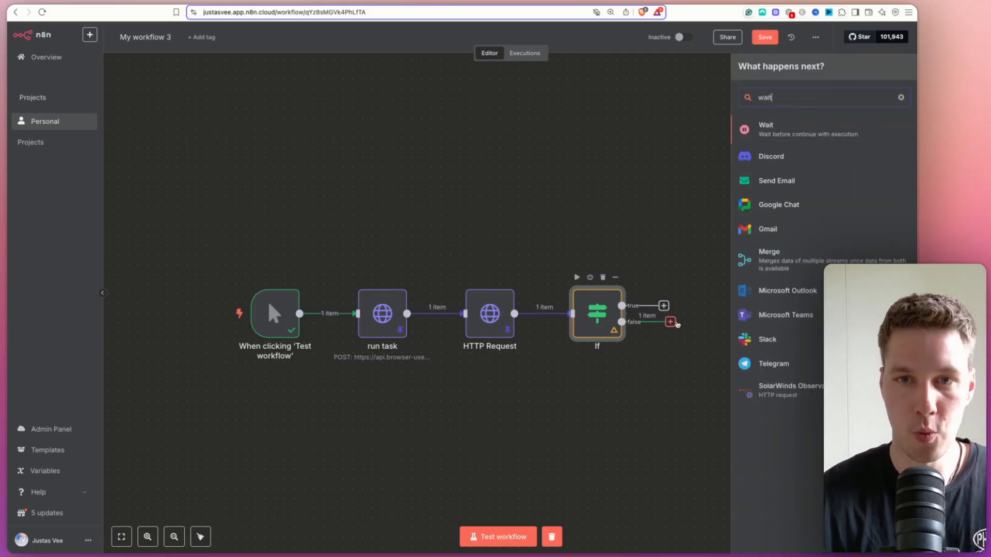
left_click(788, 132)
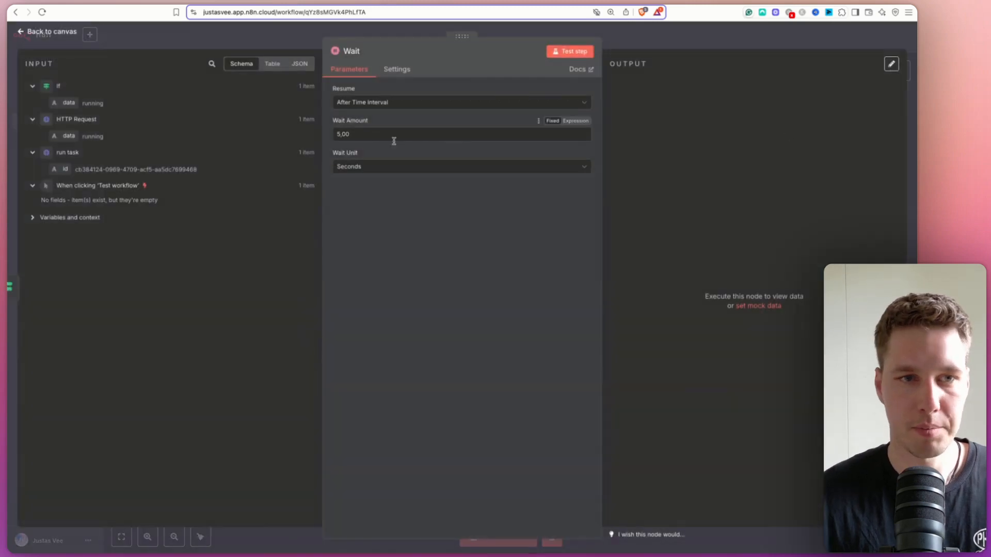
key("Escape")
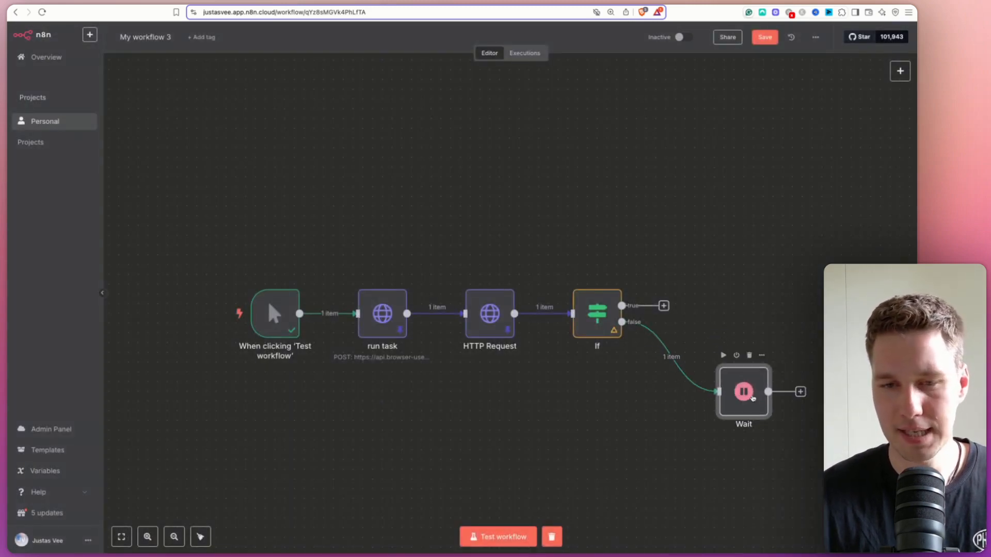
Add an Edit Fields (Set) node after the Wait node and execute the Wait node
left_click(801, 392)
type("edit")
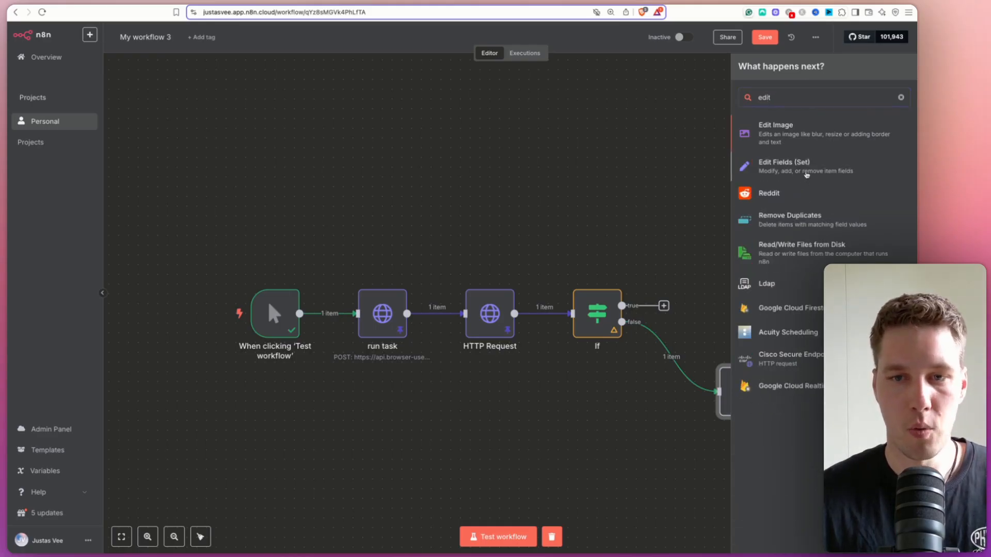
left_click(806, 166)
key("Escape")
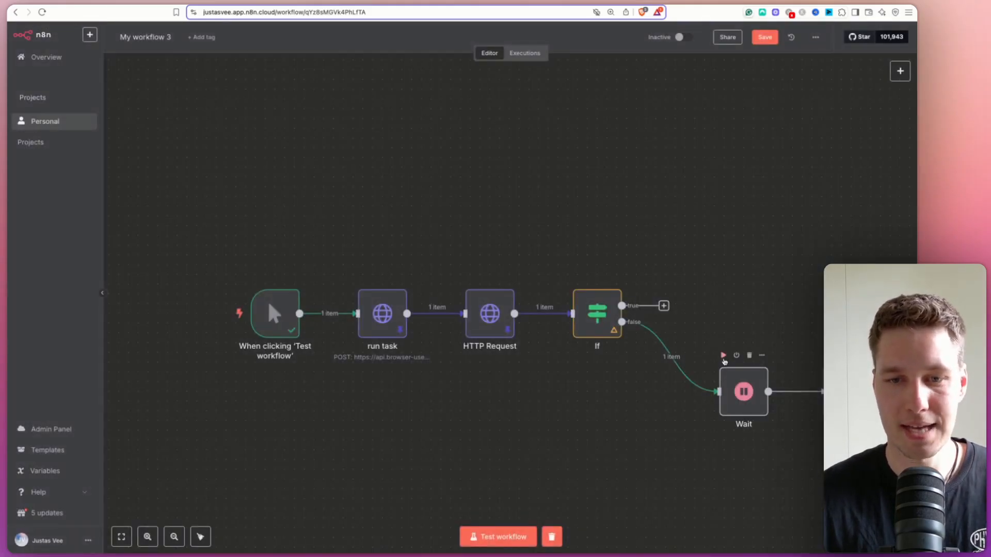
left_click(723, 355)
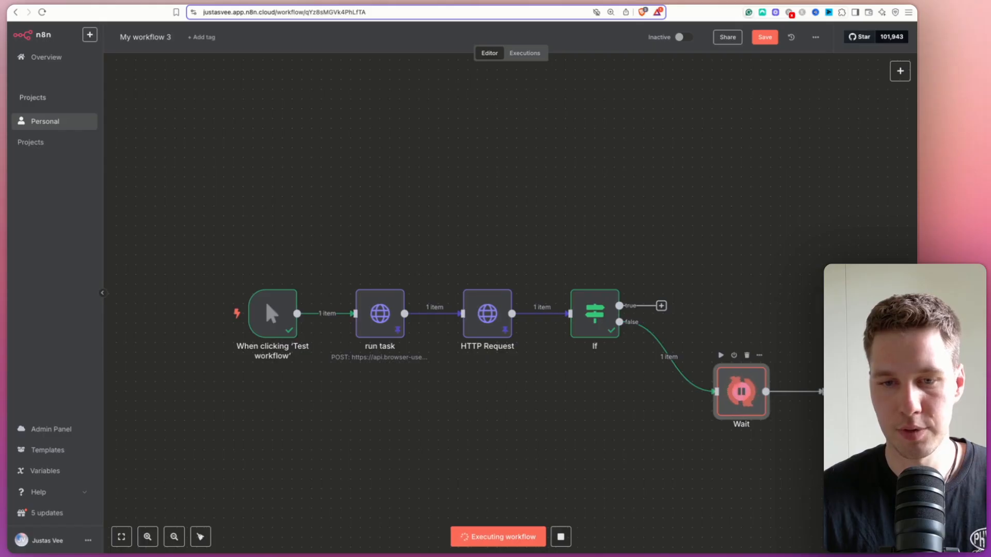
Map a string field named id to {{ $('run task').item.json.id }} in Edit Fields, test the node and return to the canvas
scroll(694, 336, "right", 5)
double_click(694, 336)
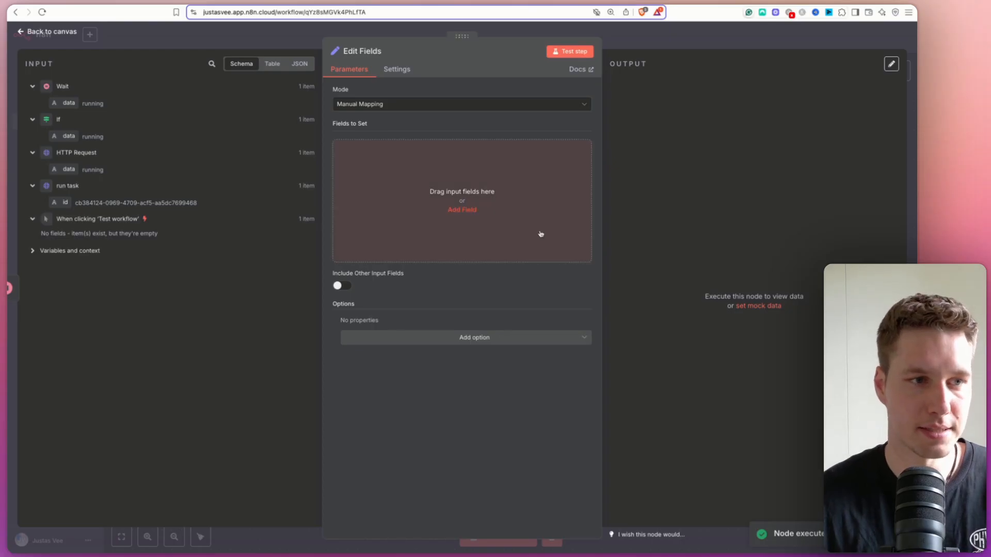
left_click(443, 189)
left_click(380, 149)
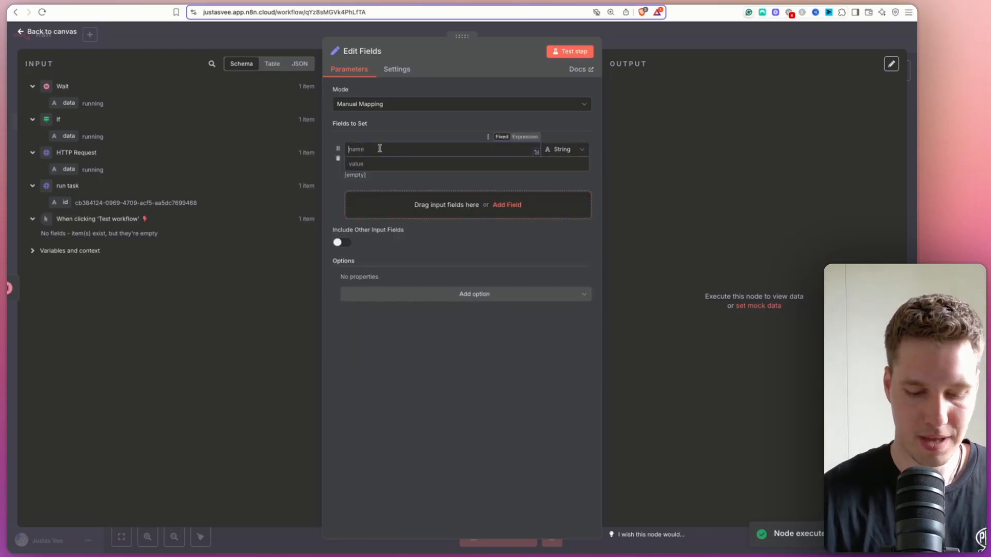
type("id")
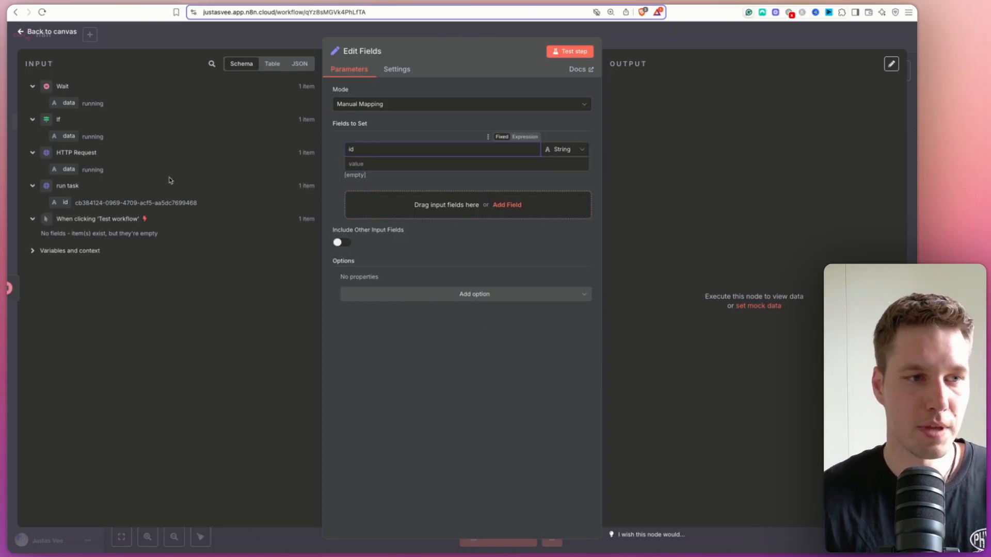
left_click_drag(65, 203, 361, 164)
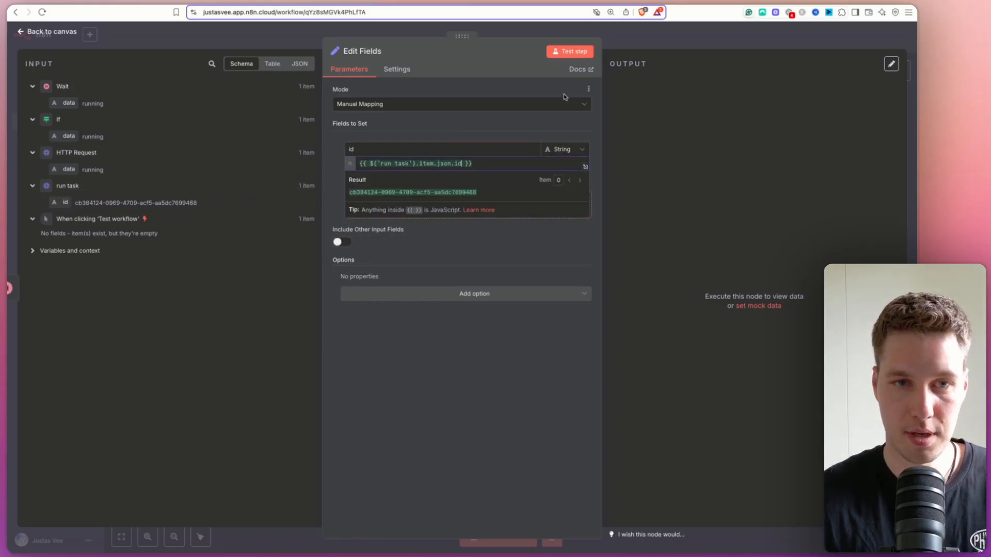
left_click(570, 51)
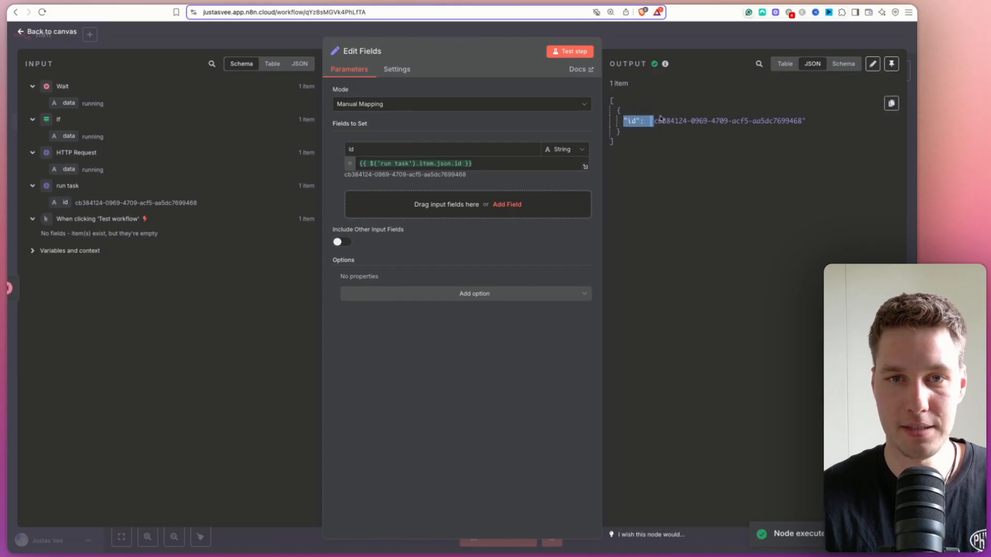
key("Escape")
Connect the Edit Fields output back to the second HTTP Request node and rename that request node get task status
left_click_drag(766, 359, 290, 294)
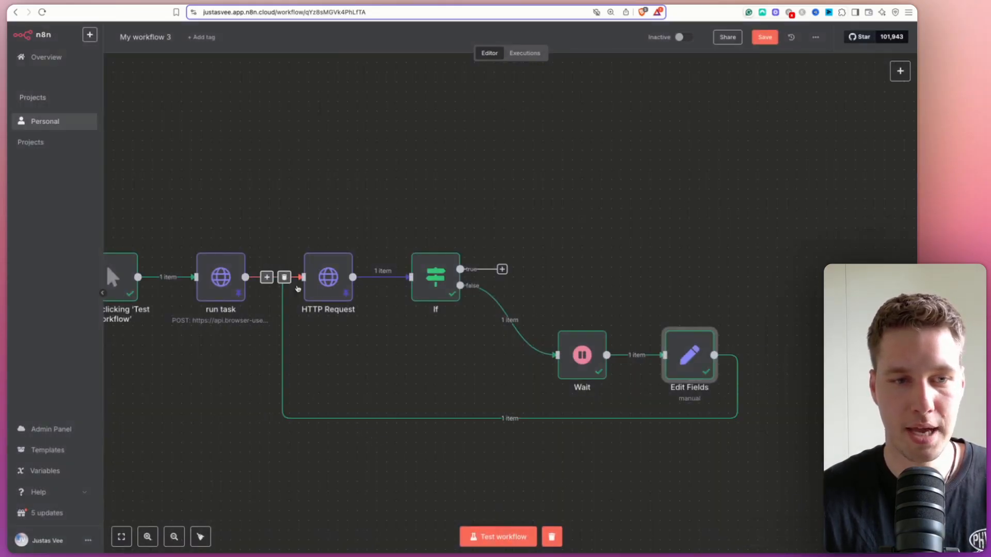
left_click(325, 279)
double_click(325, 279)
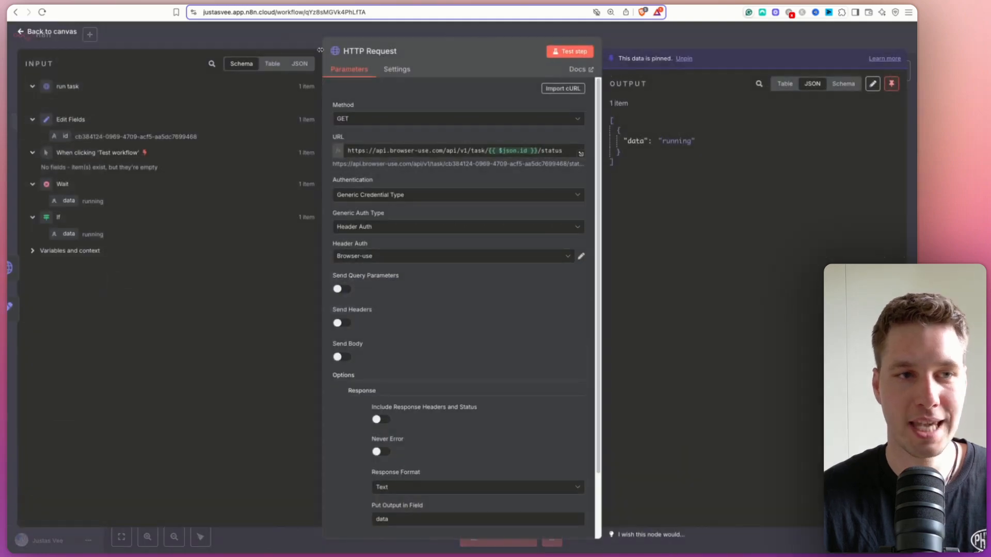
left_click(401, 52)
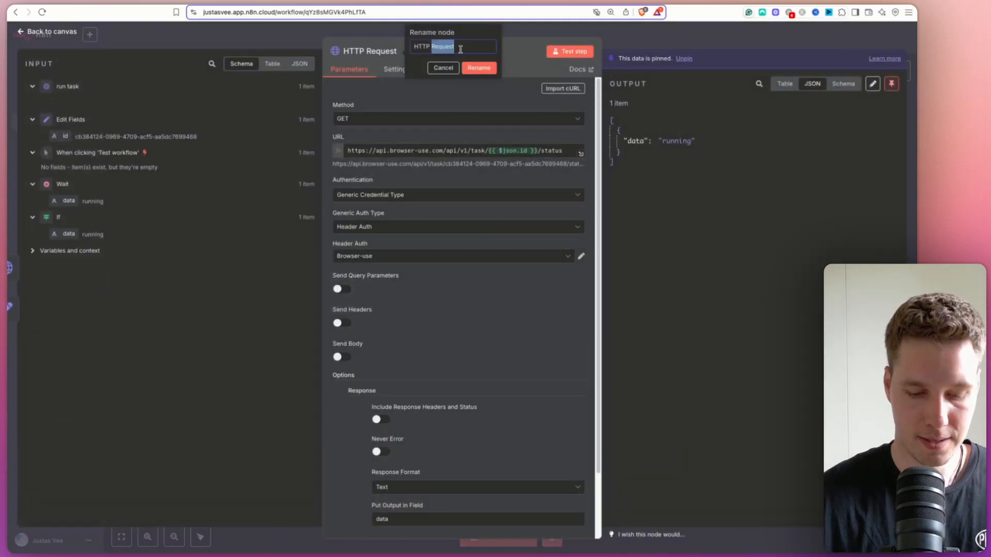
type("get task status")
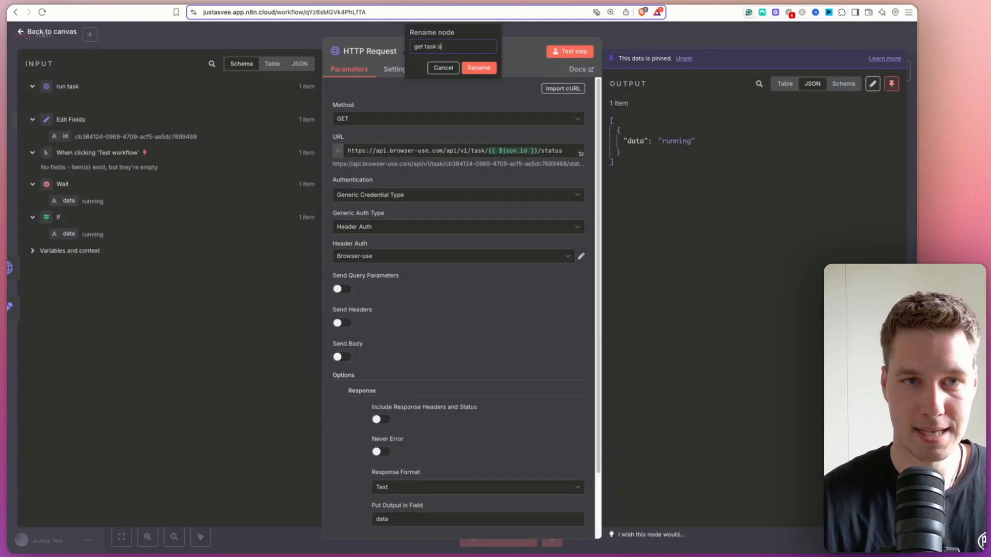
left_click(493, 67)
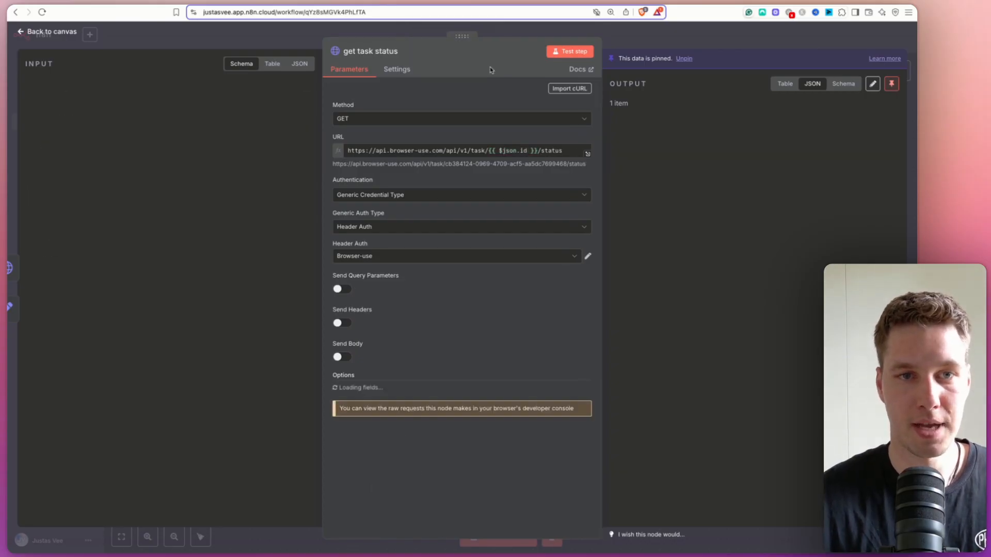
key("Escape")
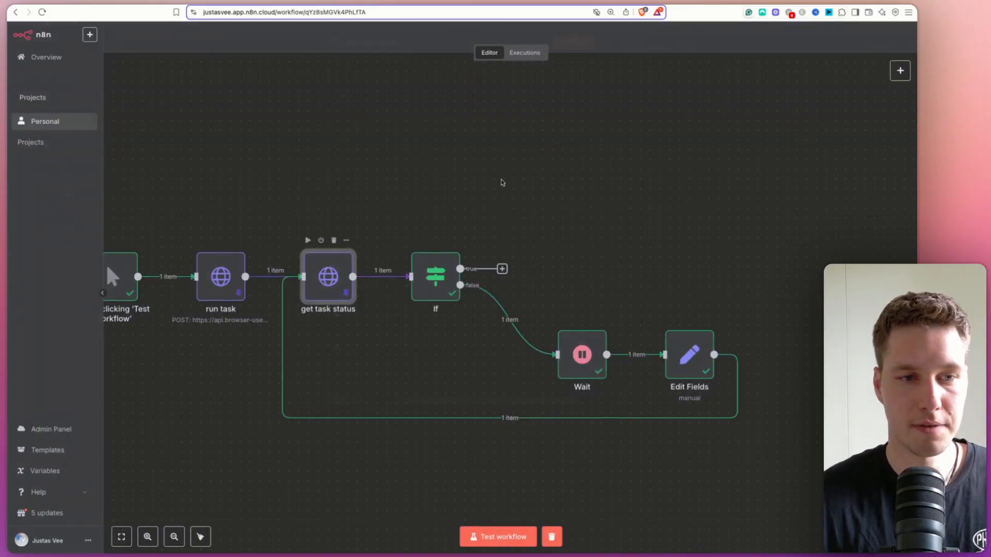
Unpin the get task status data and test the whole workflow, checking the If node's true branch output
key("Return")
left_click(725, 50)
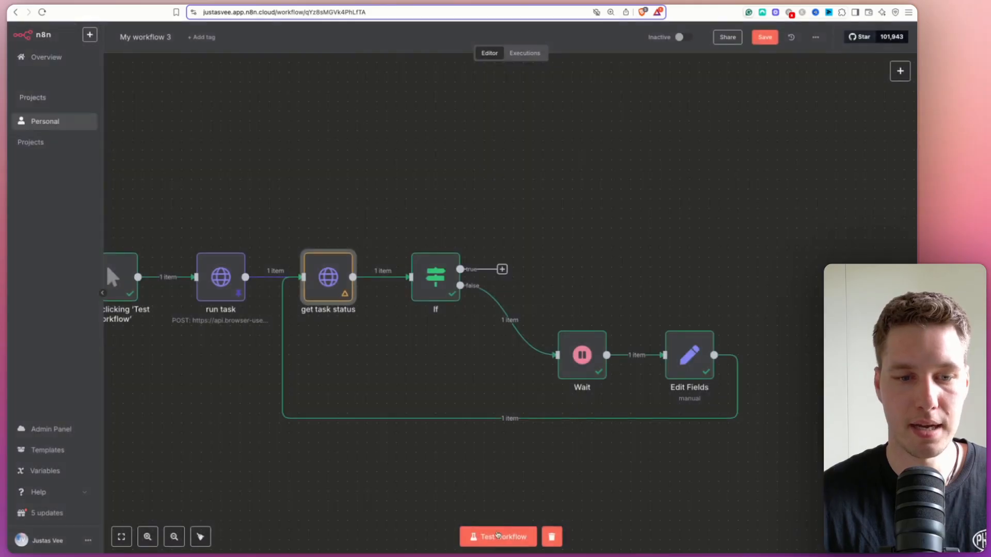
left_click(498, 536)
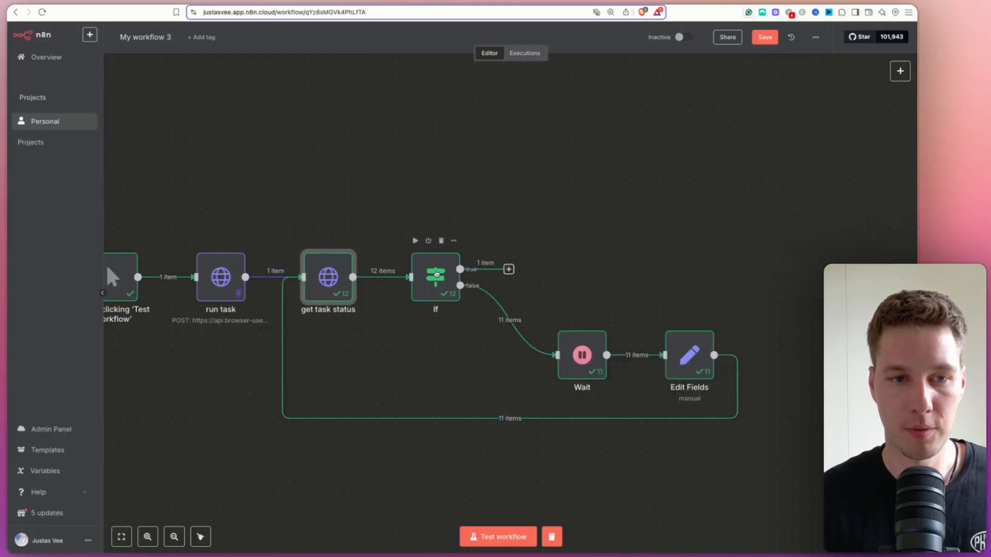
double_click(436, 276)
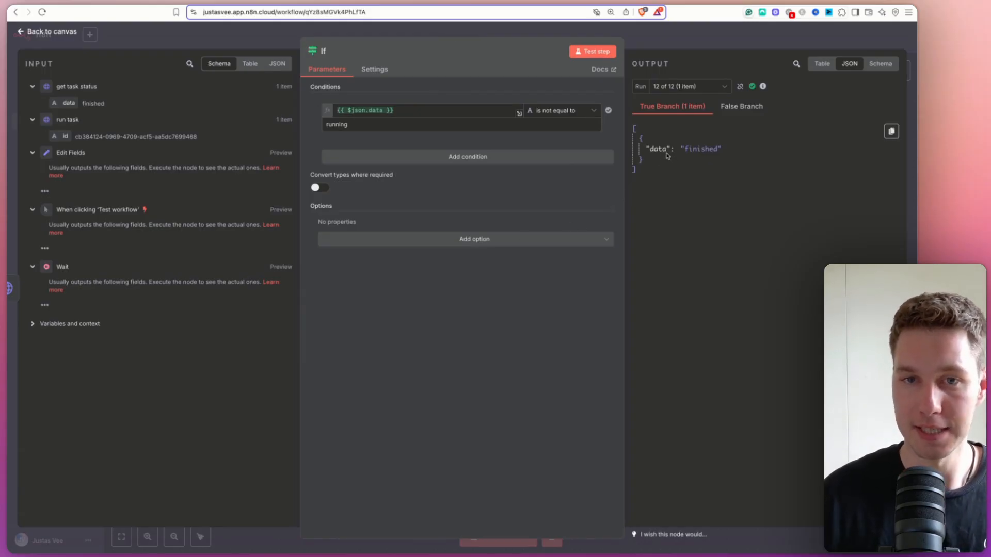
key("Escape")
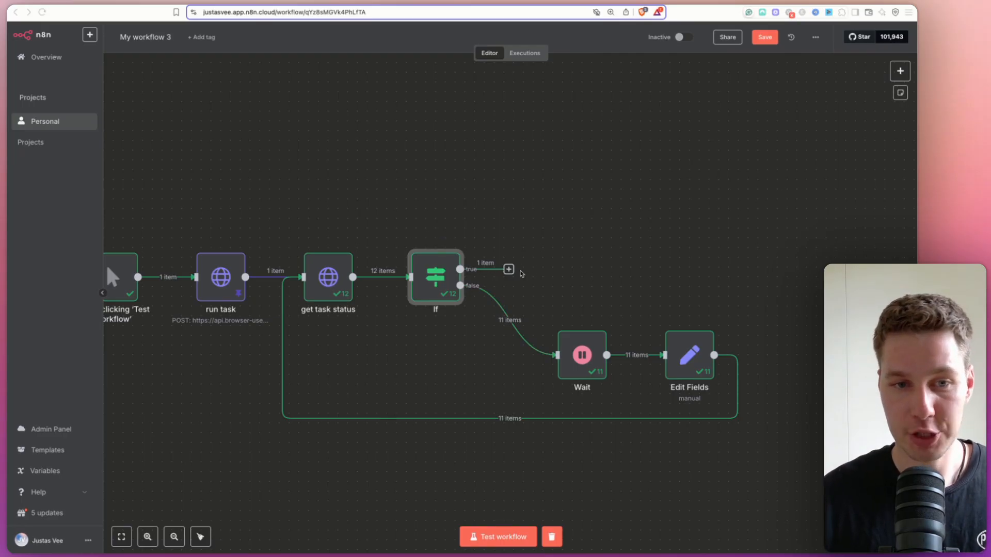
Add an HTTP Request node to the If node's true branch
left_click(510, 269)
type("h")
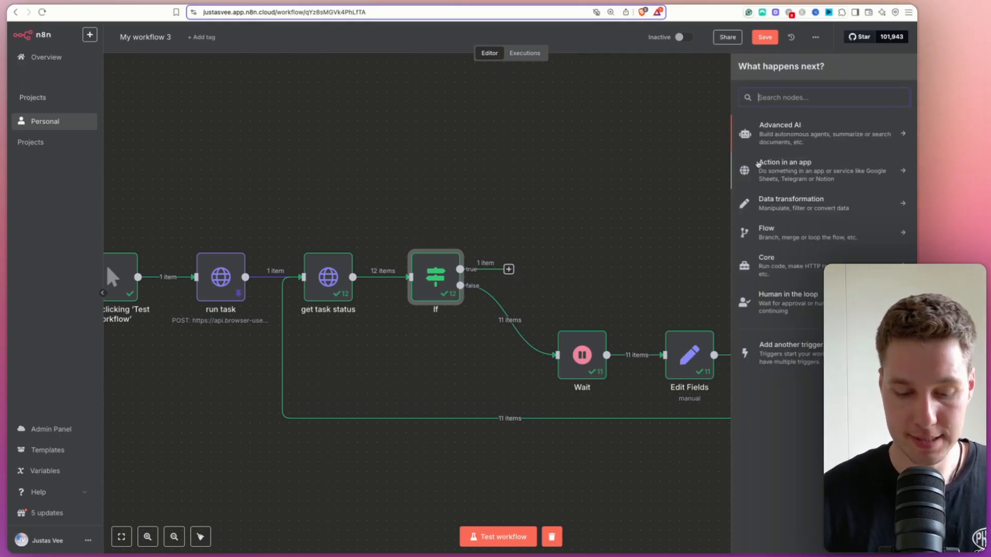
type("ttp")
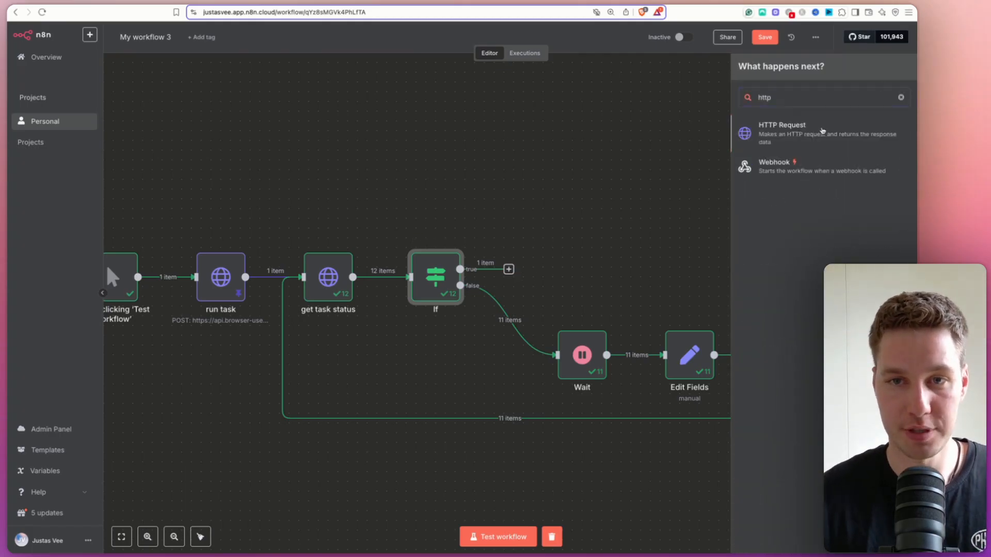
left_click(820, 131)
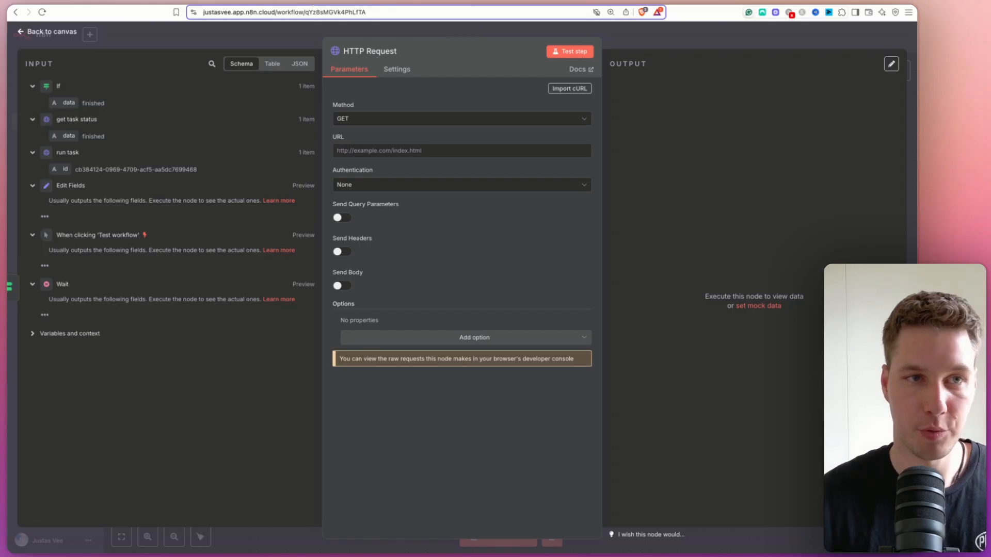
Copy the Get Task cURL command from the Browser Use API docs and import it into the new HTTP Request node
key("ctrl+Tab")
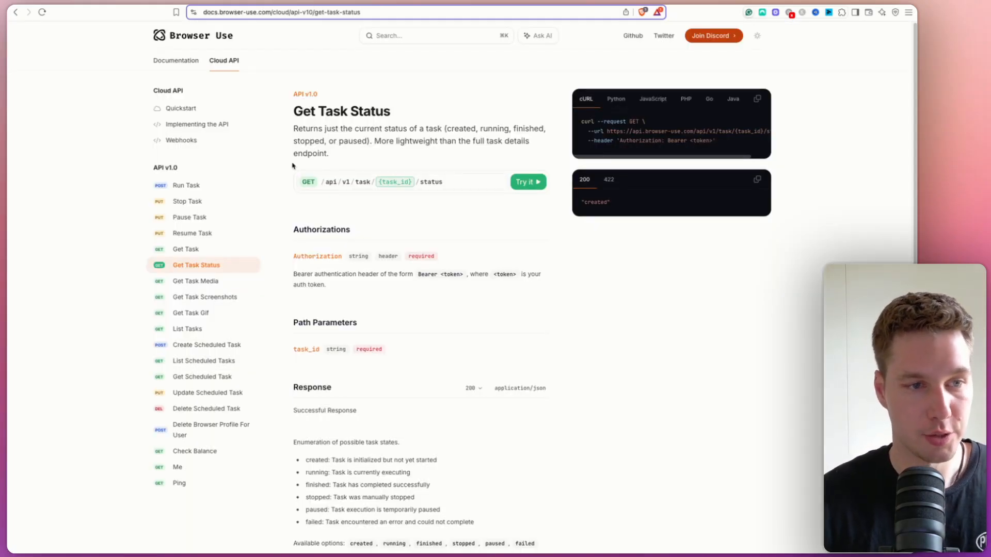
left_click(201, 256)
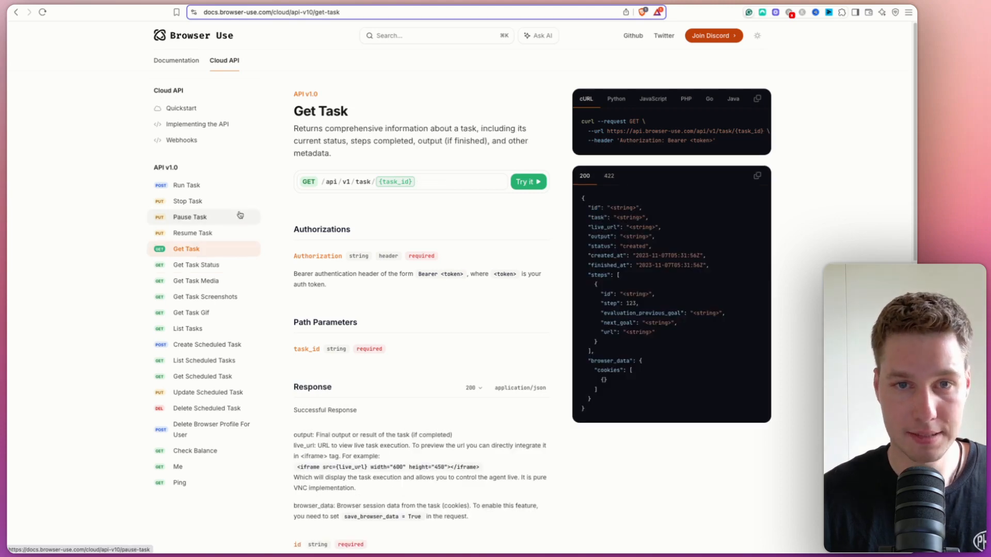
left_click(760, 101)
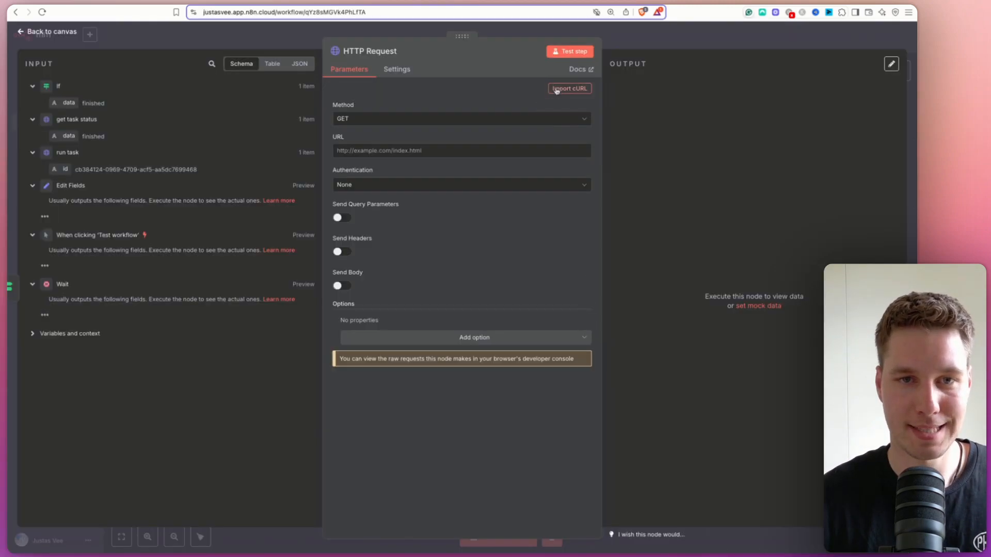
left_click(557, 90)
left_click(434, 261)
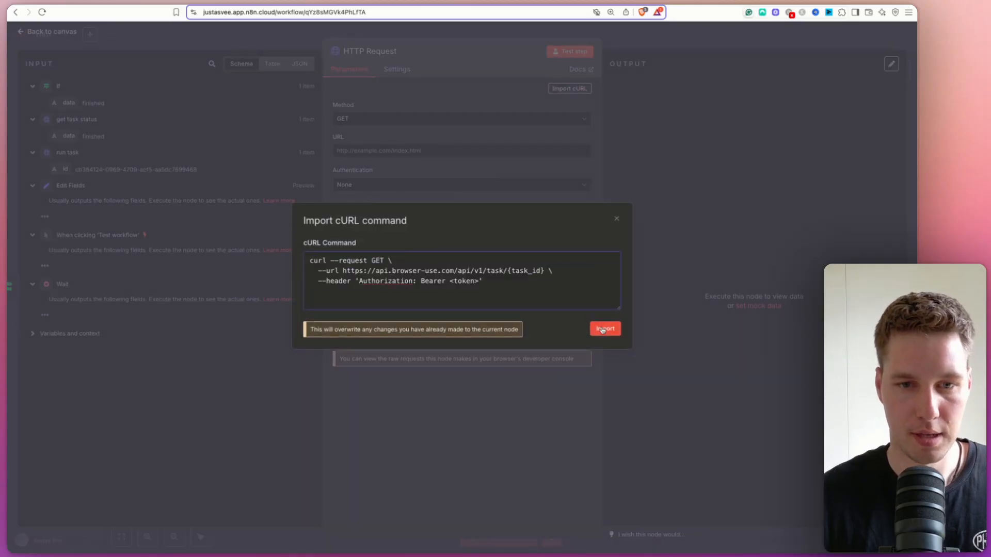
left_click(604, 329)
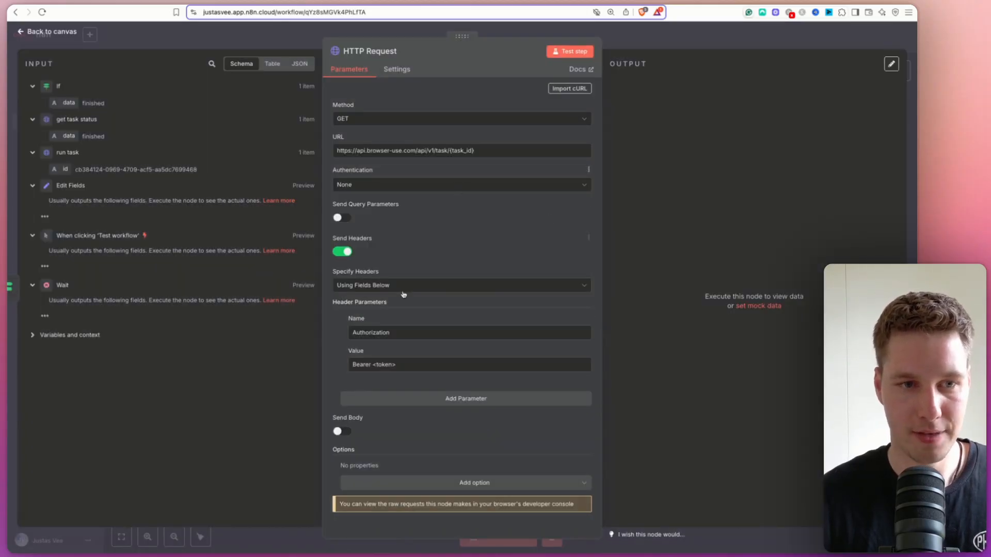
Disable Send Headers and set authentication to Generic Credential Type with Header Auth, using the Browser-use credential
left_click(350, 254)
left_click(358, 186)
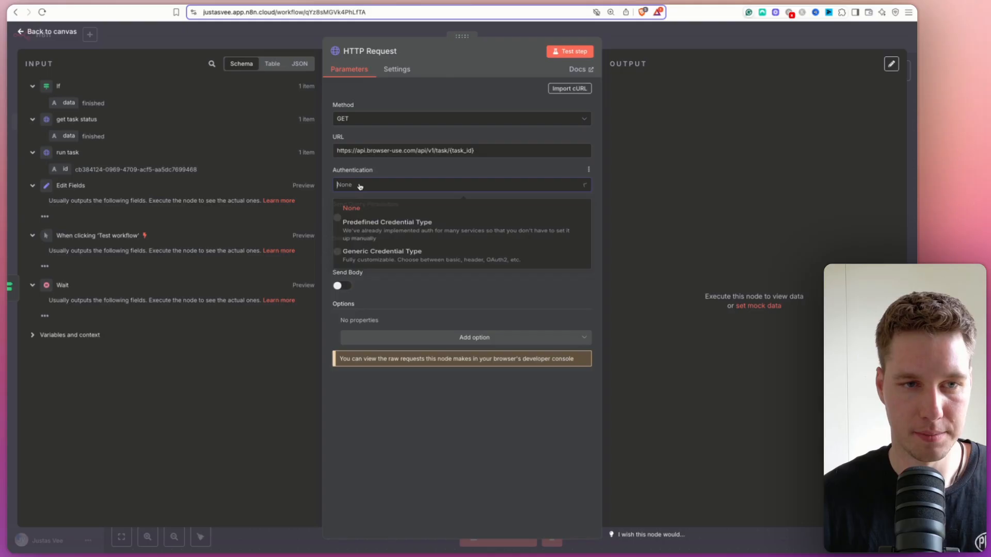
left_click(368, 255)
left_click(367, 223)
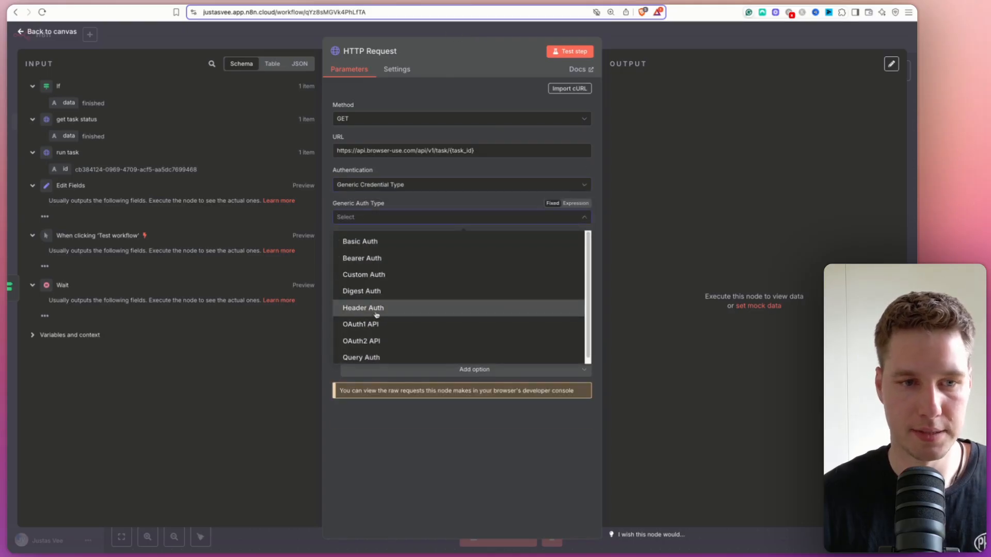
left_click(438, 308)
left_click(449, 244)
scroll(431, 294, "down", 3)
scroll(431, 294, "up", 3)
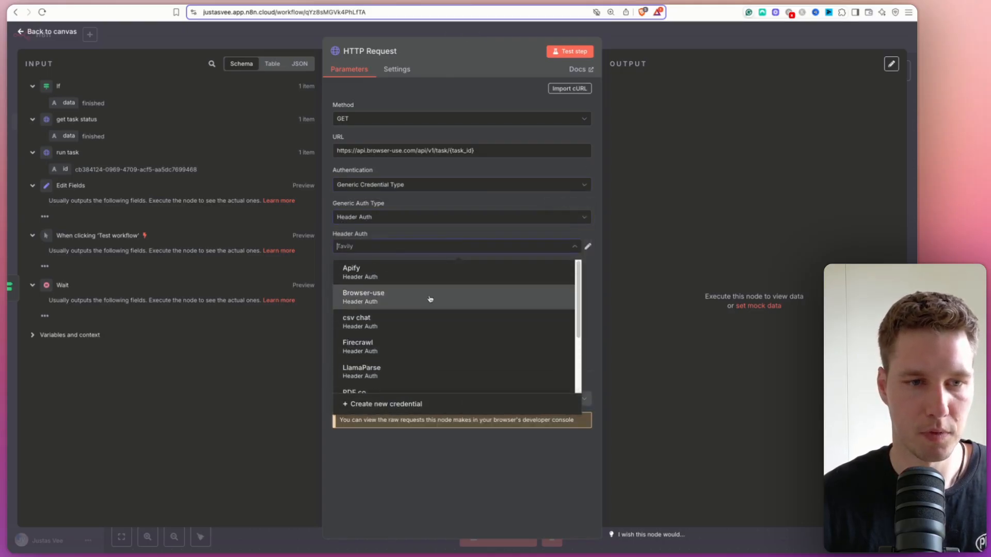
left_click(395, 304)
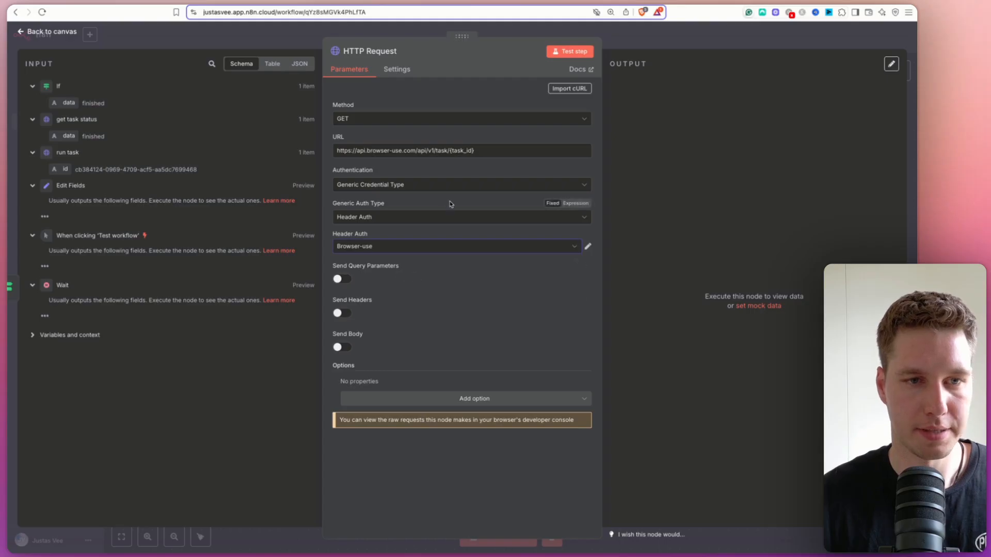
Replace {task_id} in the URL with the expression {{ $('run task').item.json.id }} and return to the canvas
left_click(575, 138)
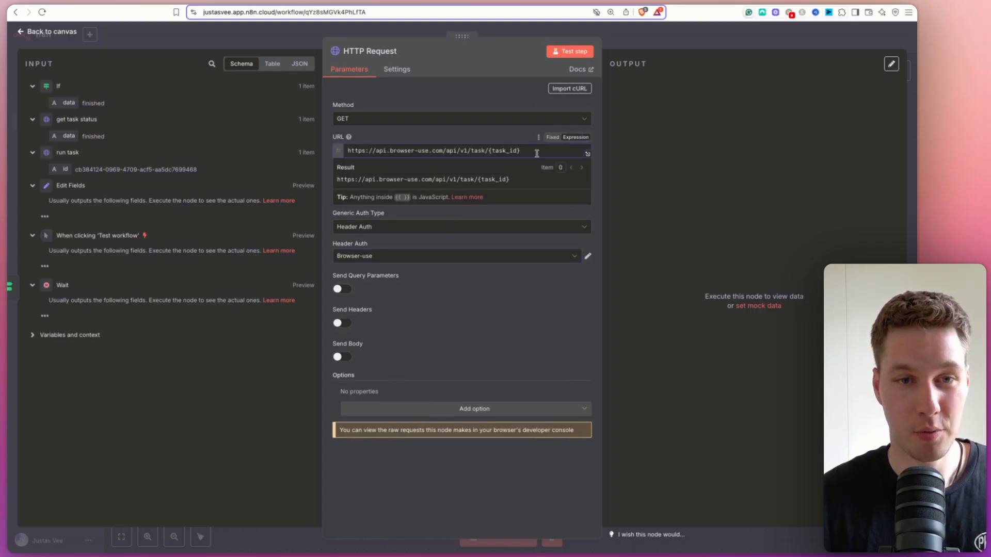
left_click_drag(532, 152, 499, 153)
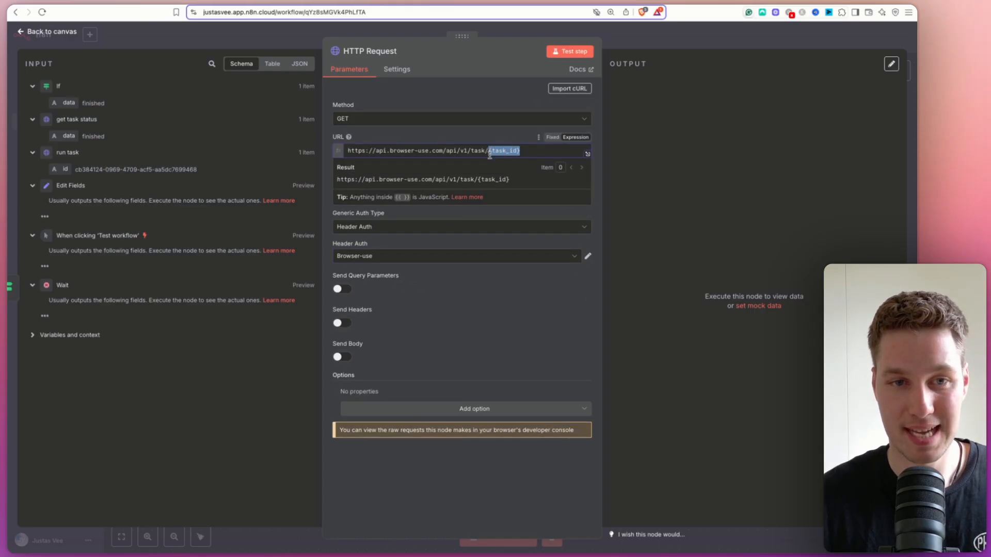
key("BackSpace")
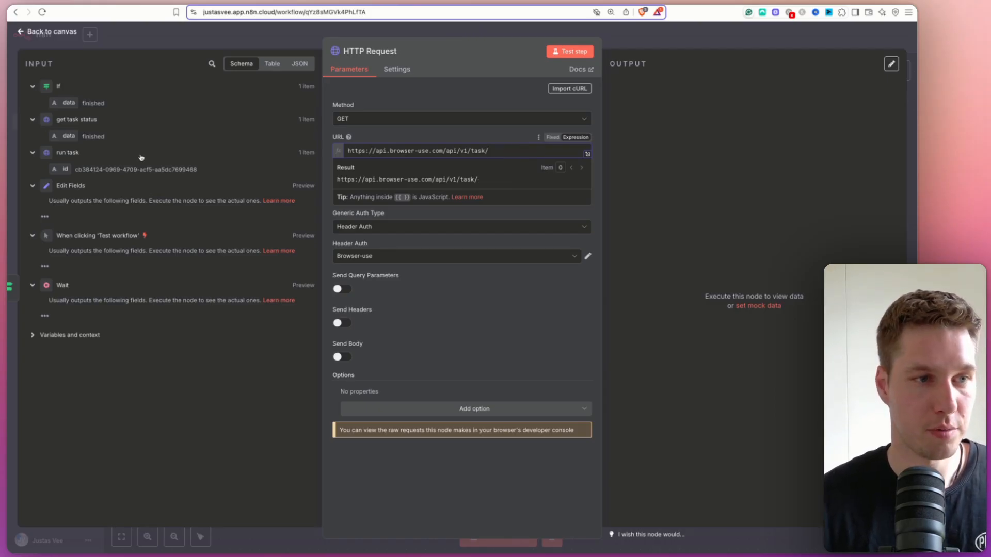
left_click_drag(63, 167, 526, 158)
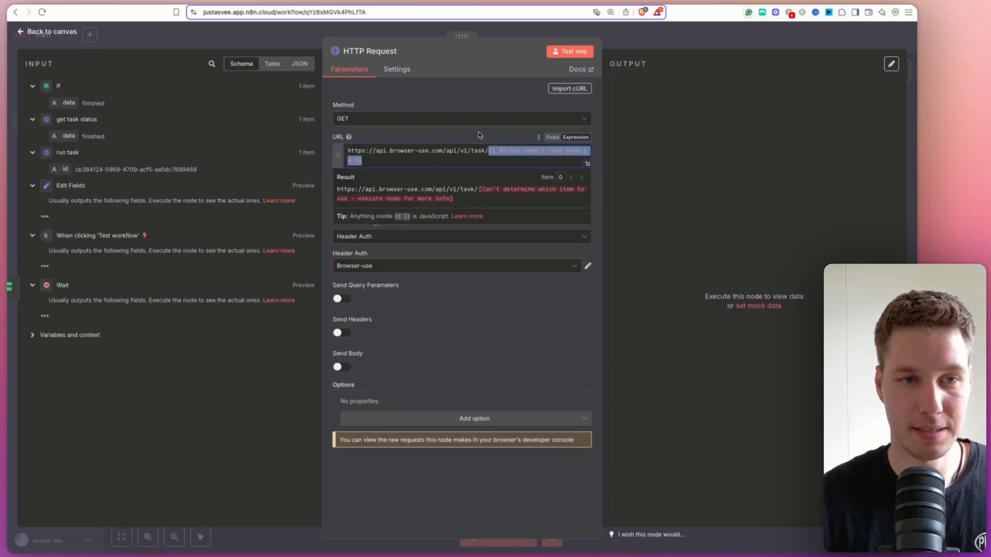
left_click(479, 135)
left_click(639, 44)
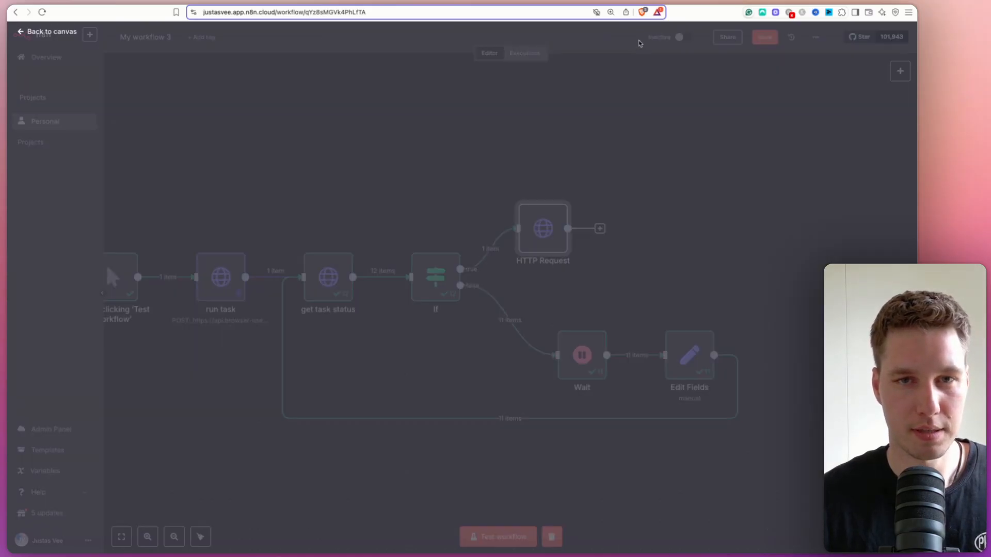
Rename the HTTP Request node on the If node's true branch as get task and test it
left_click_drag(498, 124, 584, 115)
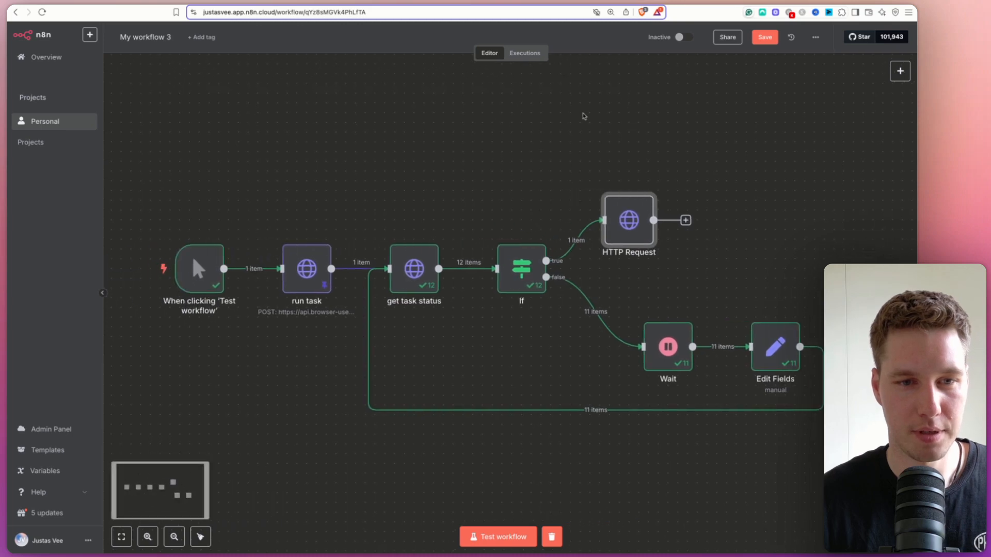
double_click(629, 220)
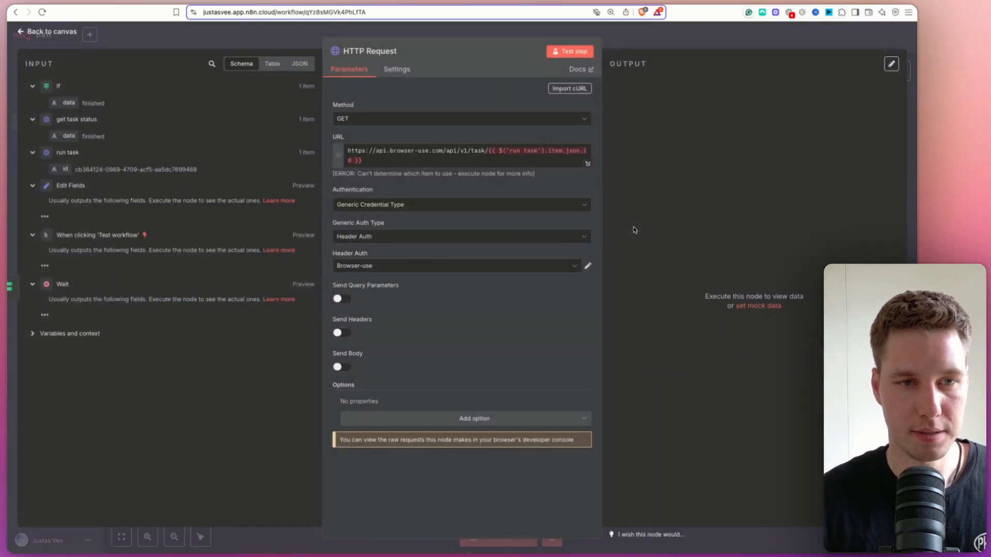
left_click(487, 162)
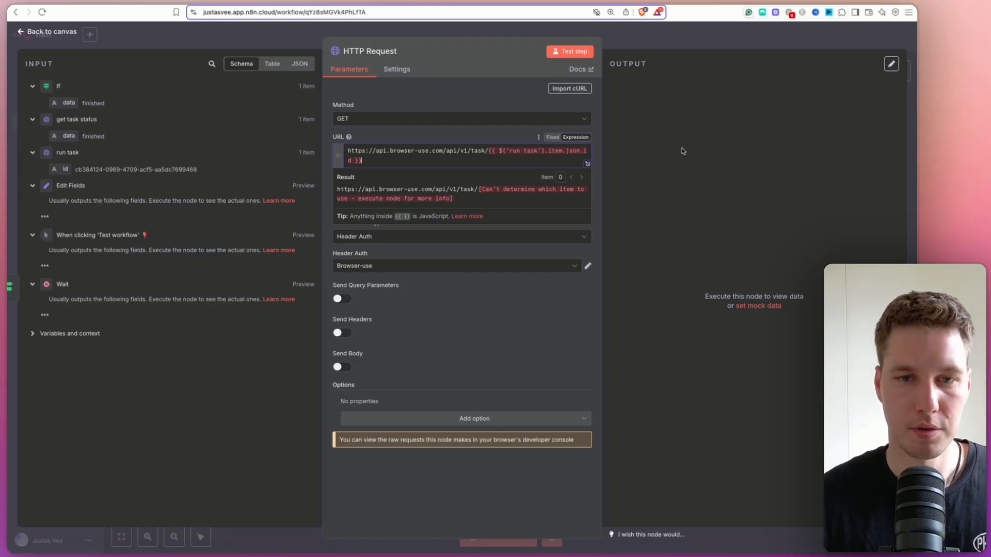
left_click(704, 43)
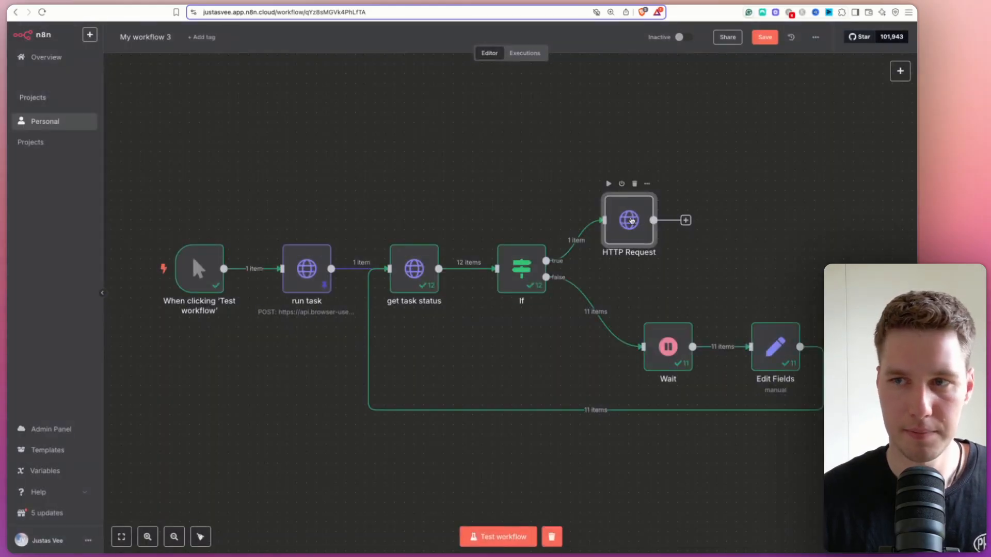
double_click(630, 221)
left_click(400, 50)
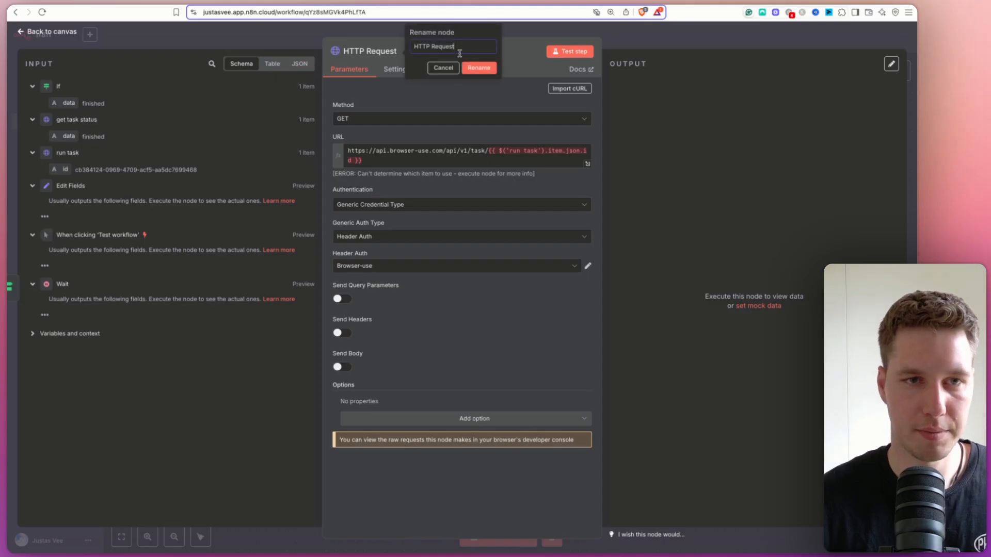
key("alt+shift+Left")
key("alt+shift+Left")
type("get task")
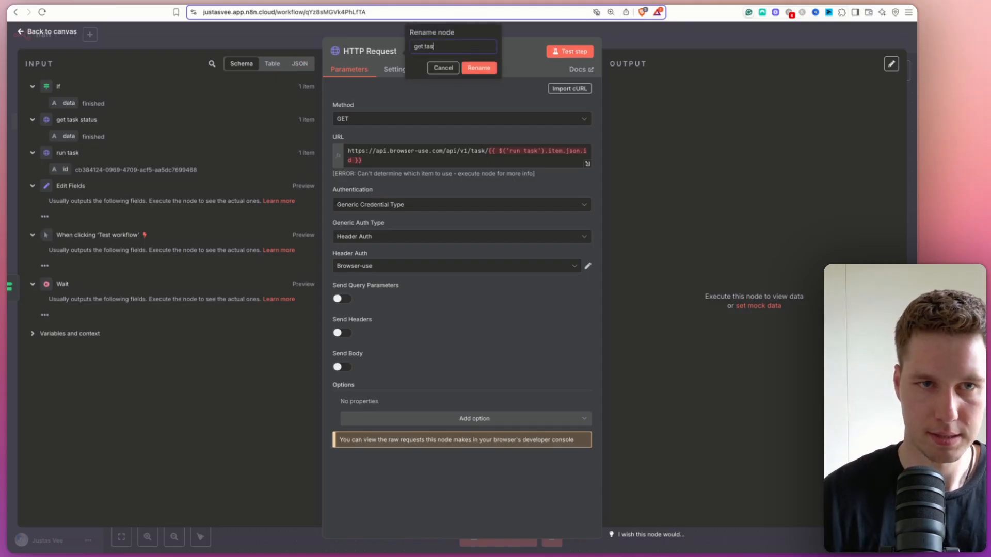
left_click(485, 67)
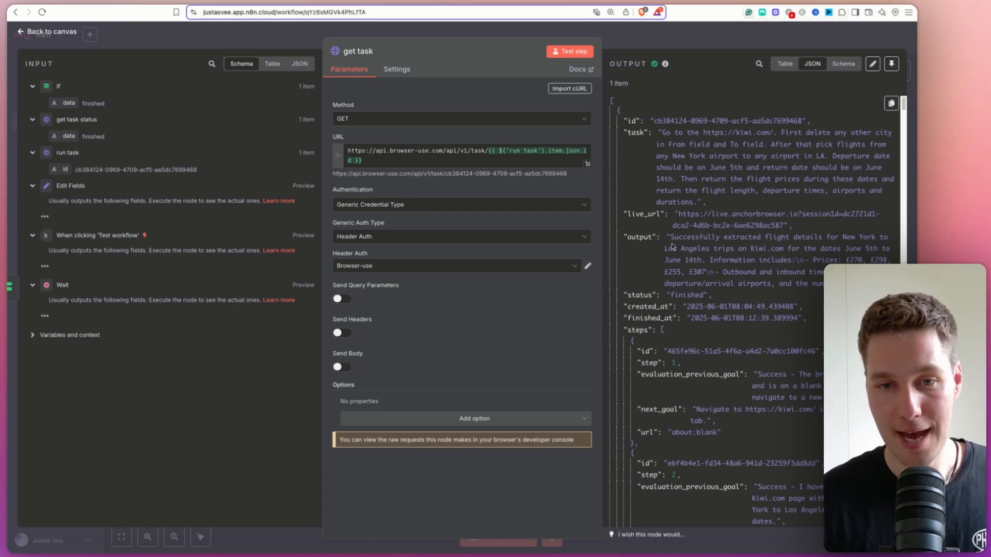
Examine the output text and step entries in the get task node's JSON result, and return to the canvas
left_click_drag(672, 238, 850, 284)
left_click(838, 249)
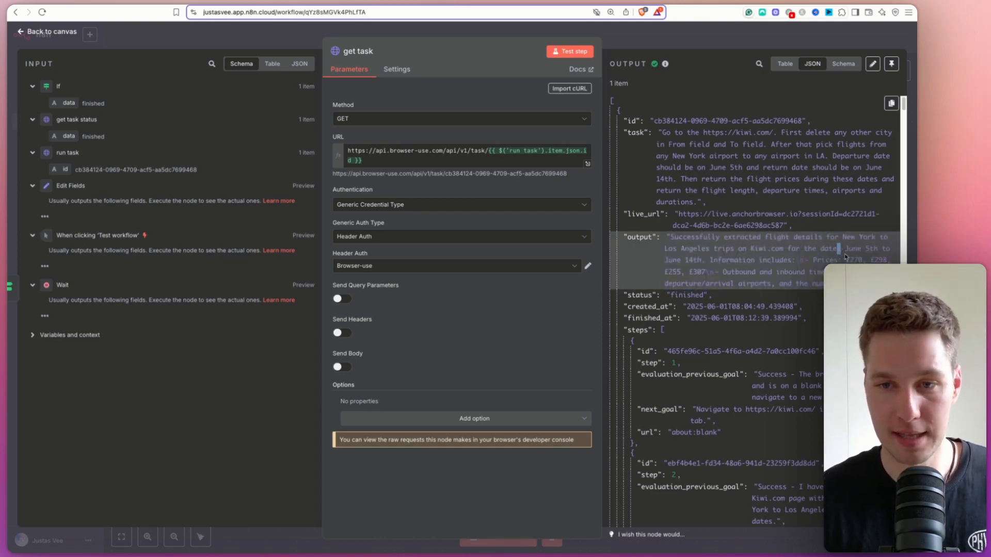
left_click_drag(837, 250, 852, 284)
left_click(808, 257)
scroll(794, 246, "down", 6)
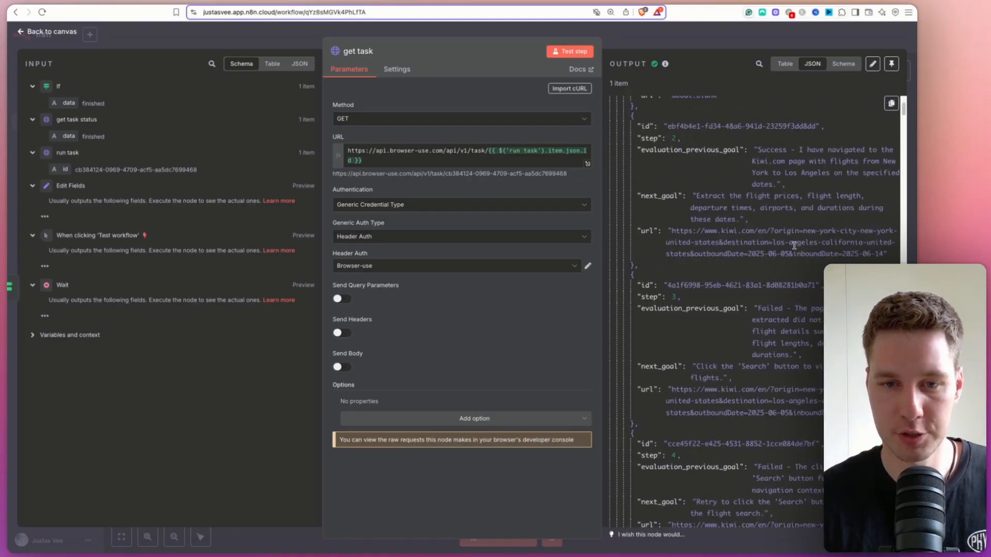
left_click(697, 31)
Add an Edit Fields node after the get task node
left_click(702, 220)
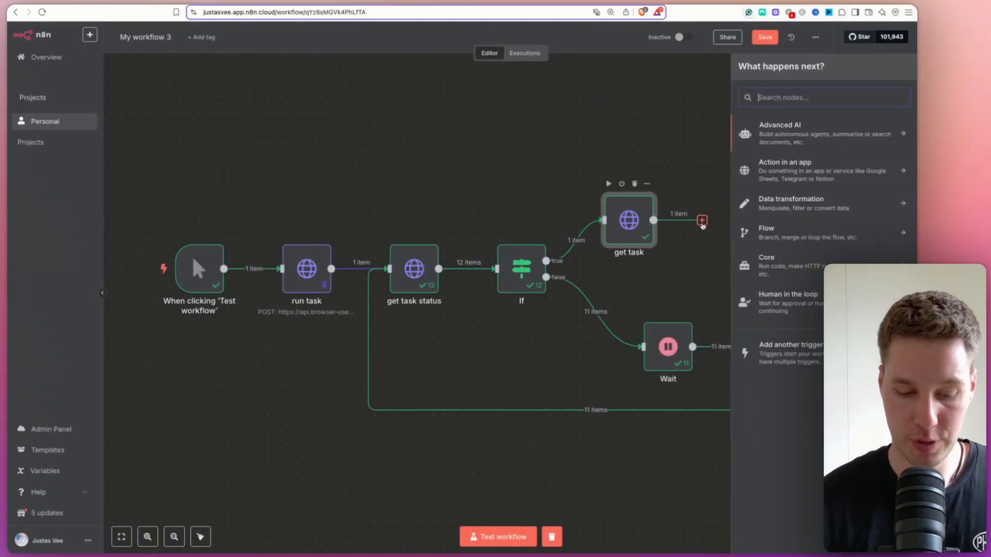
type("edit")
left_click(793, 173)
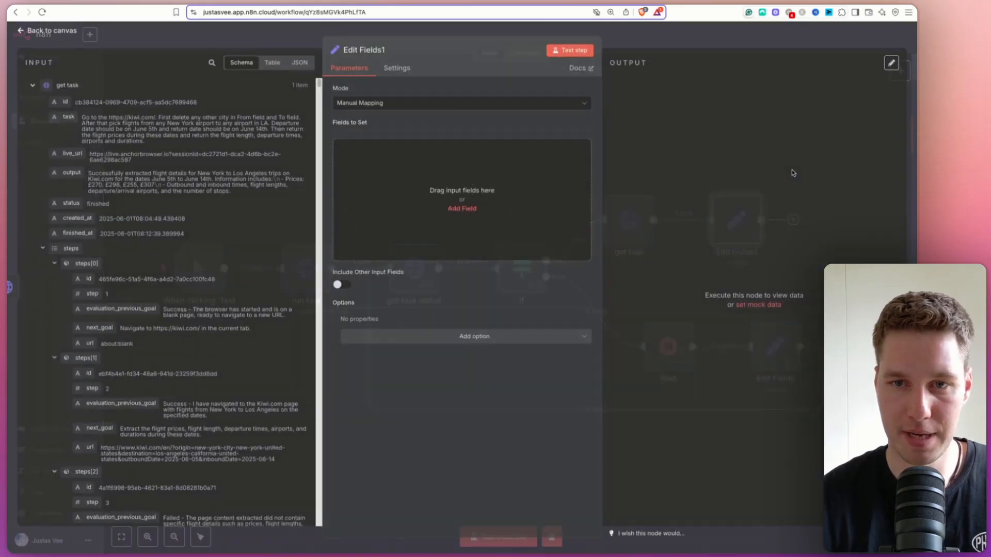
Add a string field named output with the value {{ $json.output }} to the new node and test it
left_click(462, 208)
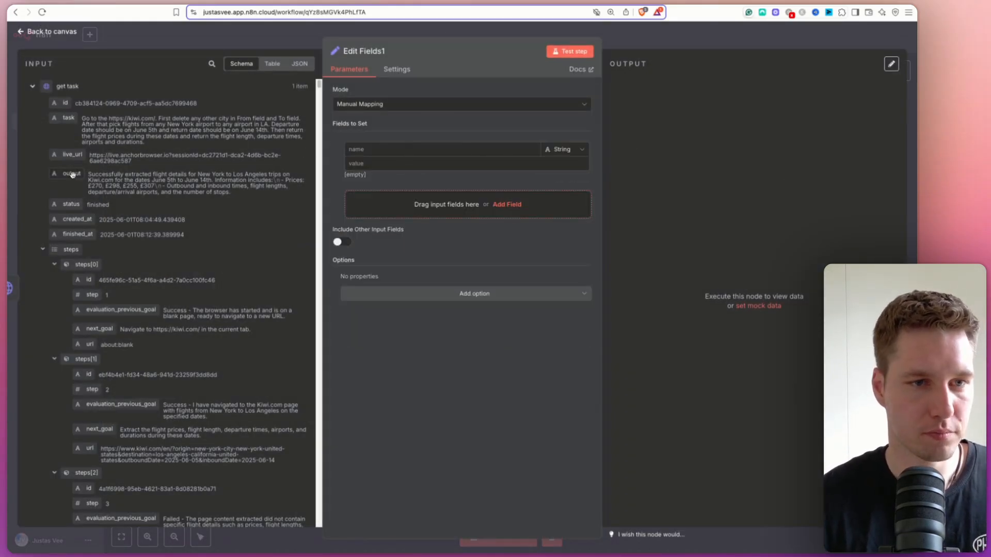
left_click_drag(72, 174, 395, 162)
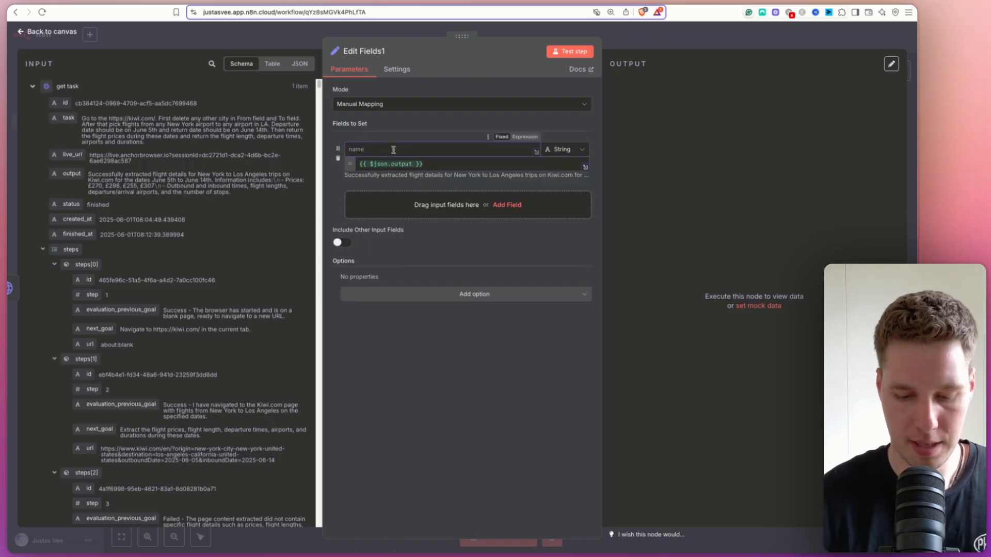
left_click(394, 150)
type("d")
type("tpo")
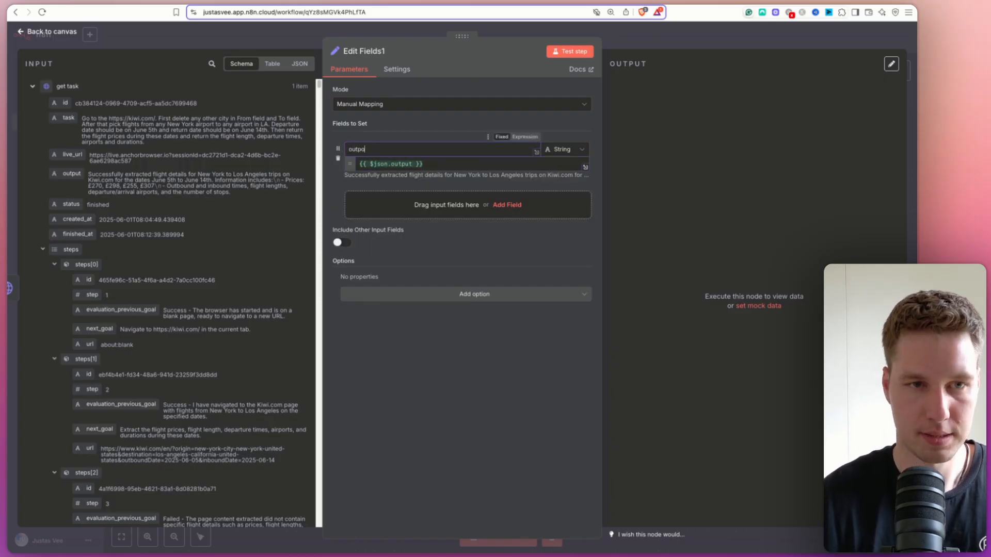
key("BackSpace")
type("ut")
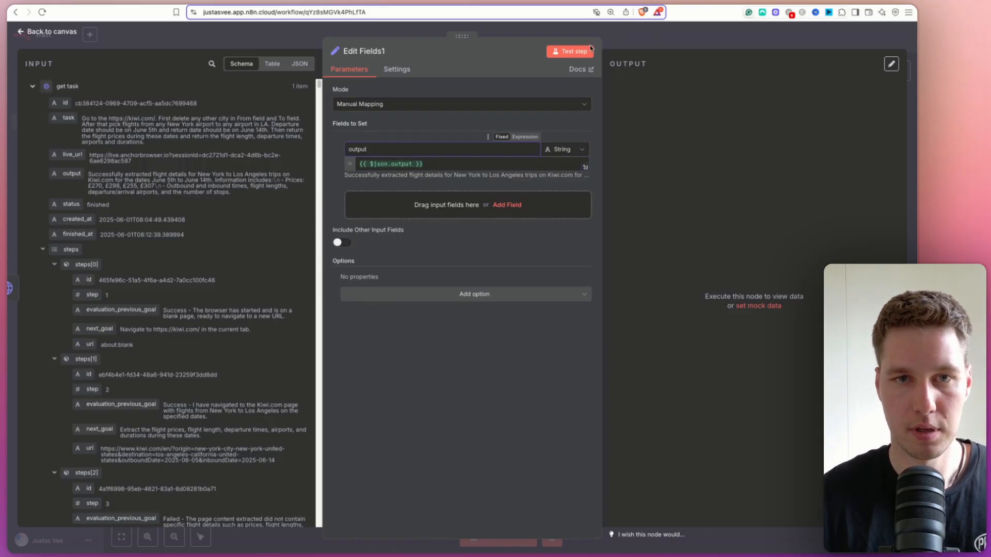
left_click(569, 51)
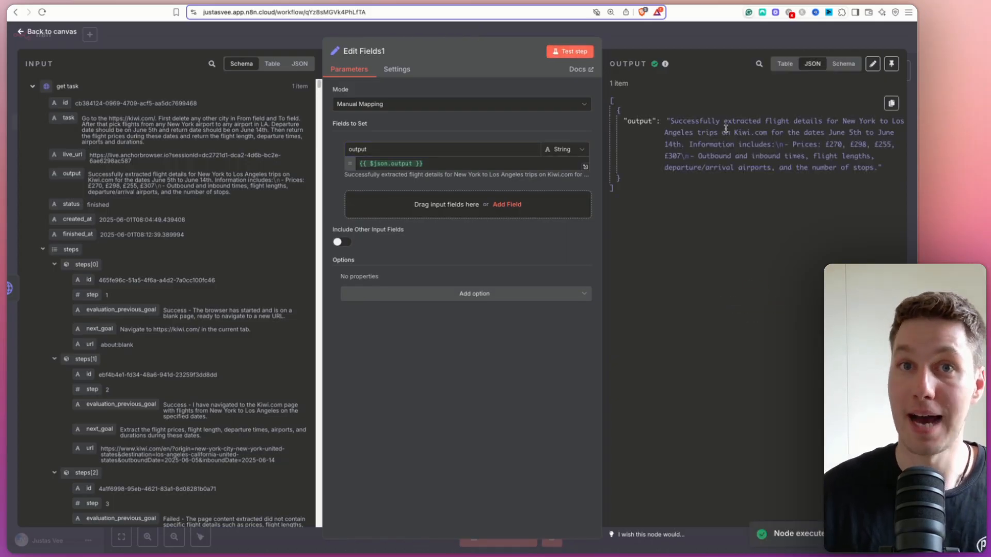
left_click_drag(755, 129, 867, 164)
triple_click(867, 164)
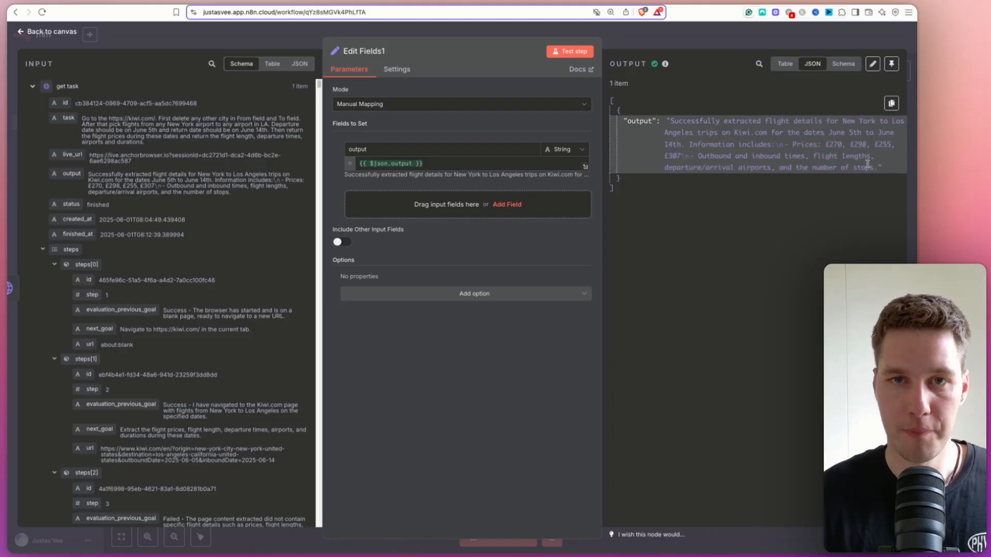
left_click(748, 36)
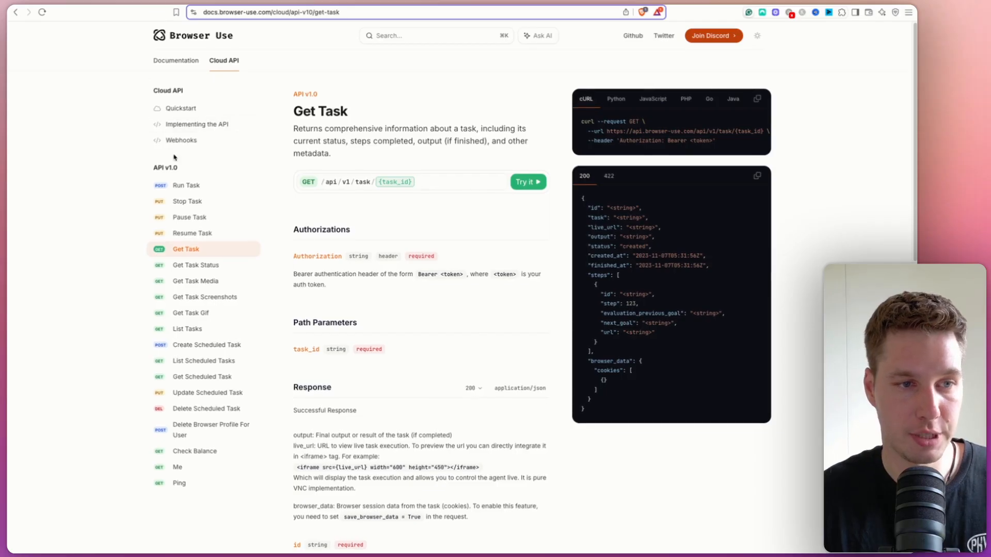
Find structured_output_json in the Run Task API docs and add it with an empty string value after llm_model in the run task node's JSON body
left_click(192, 186)
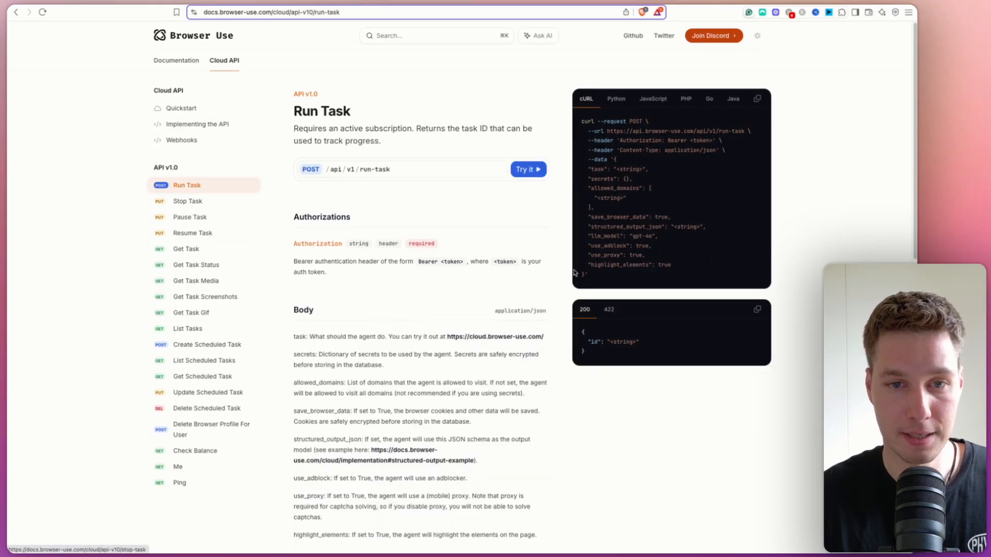
left_click_drag(588, 228, 668, 228)
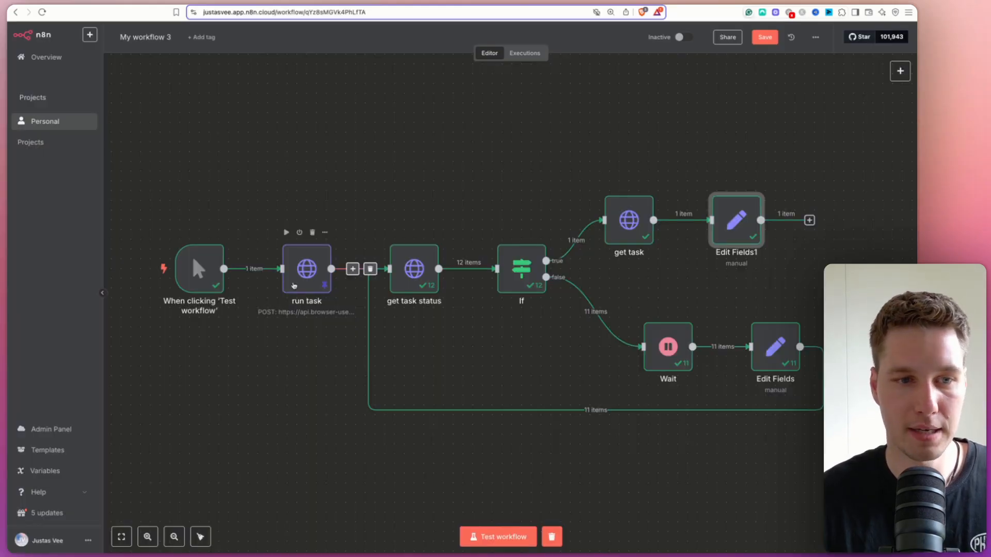
double_click(293, 285)
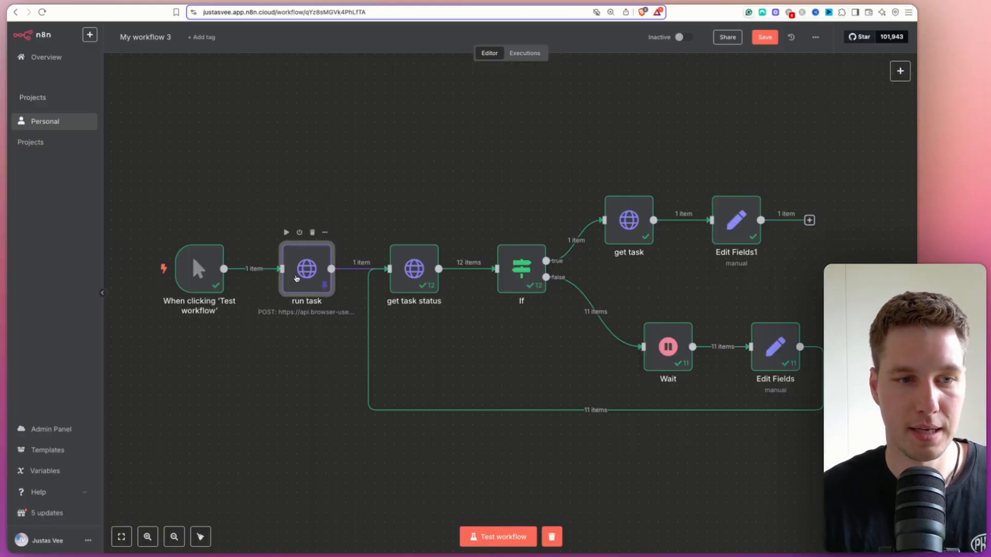
scroll(459, 361, "down", 5)
left_click(580, 445)
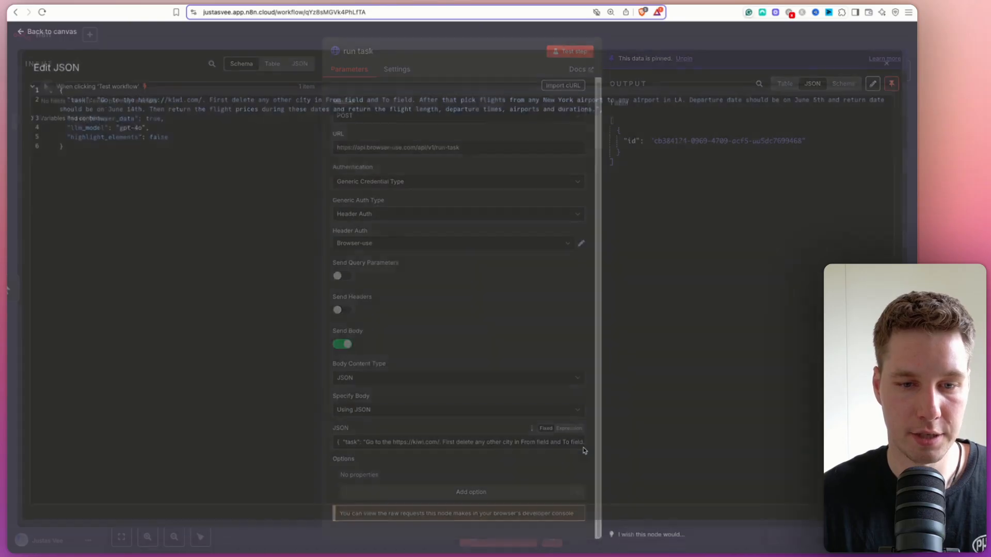
left_click(209, 134)
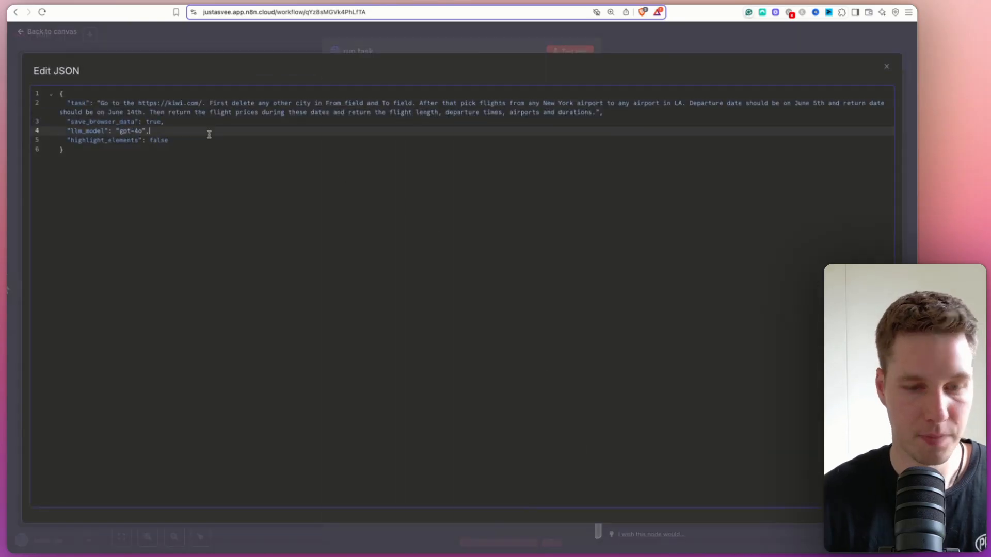
key("Return")
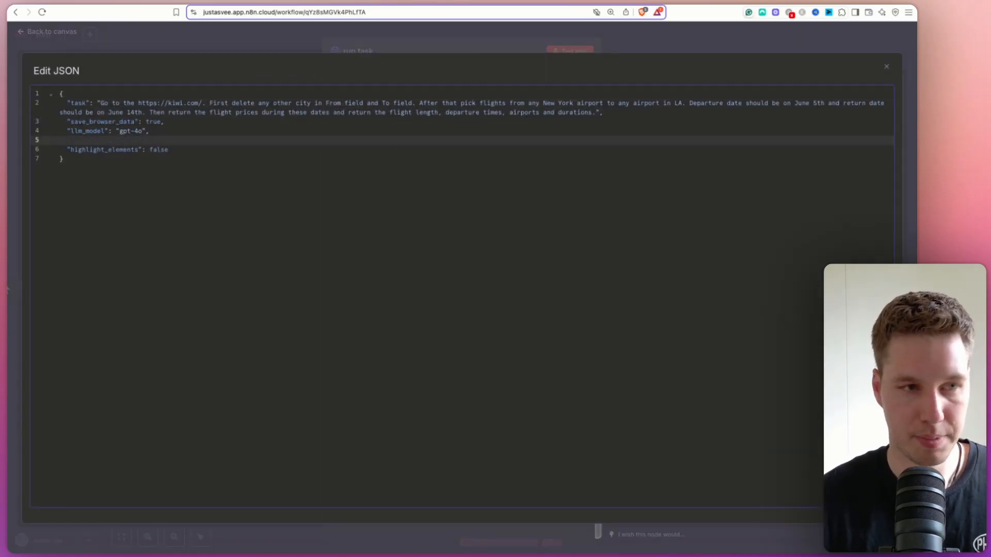
key("Tab")
type("\"")
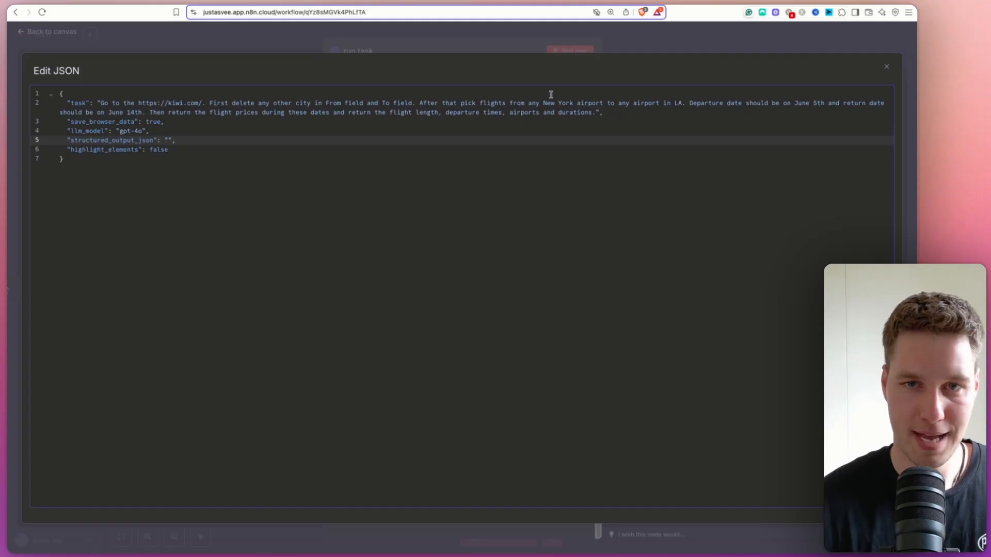
left_click(694, 46)
left_click(693, 46)
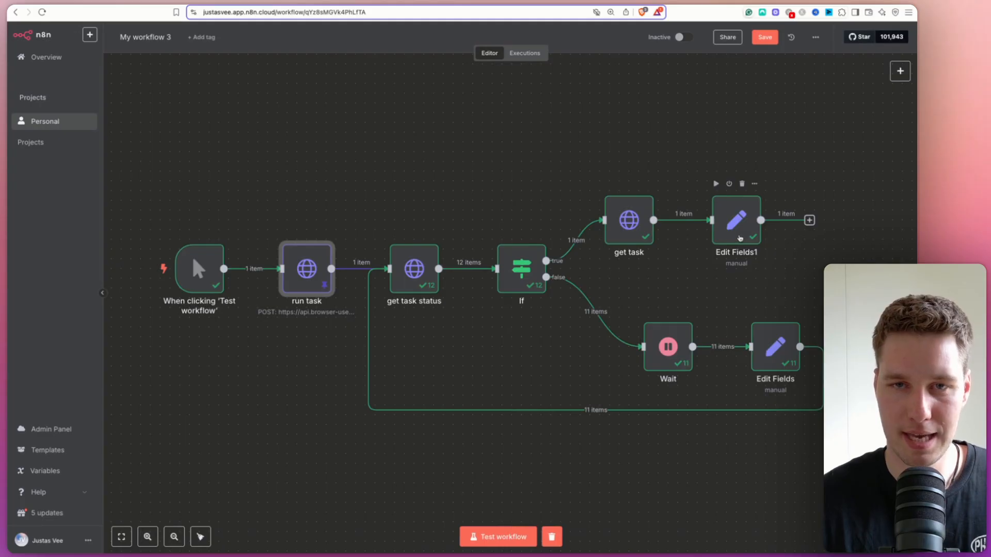
Review the output text produced by the Edit Fields1 node and return to the canvas
double_click(740, 238)
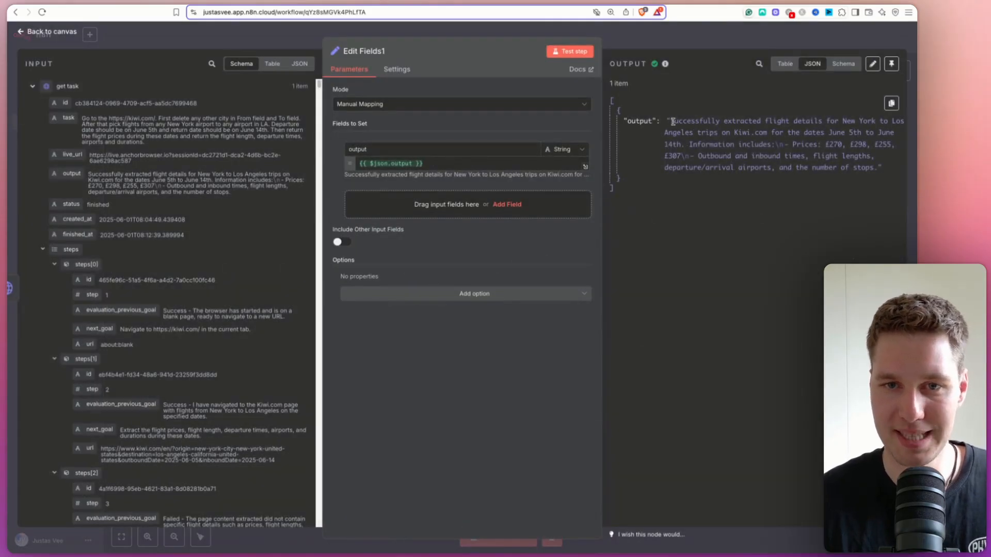
left_click_drag(672, 122, 879, 168)
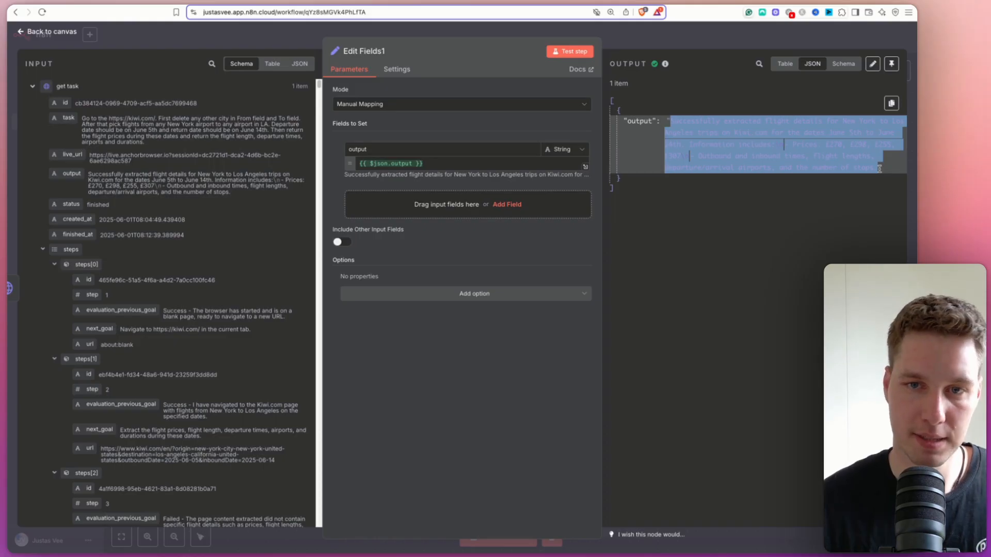
left_click(879, 168)
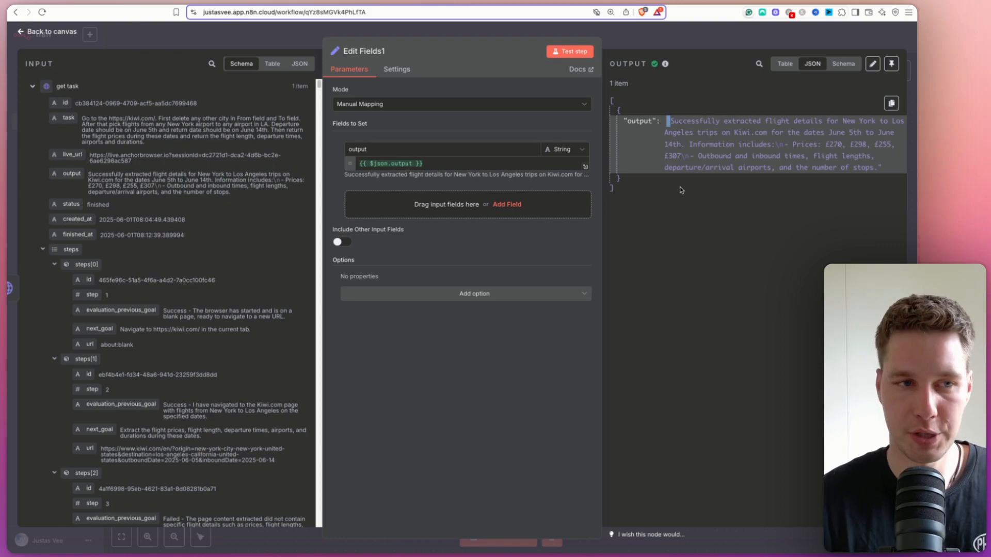
key("Escape")
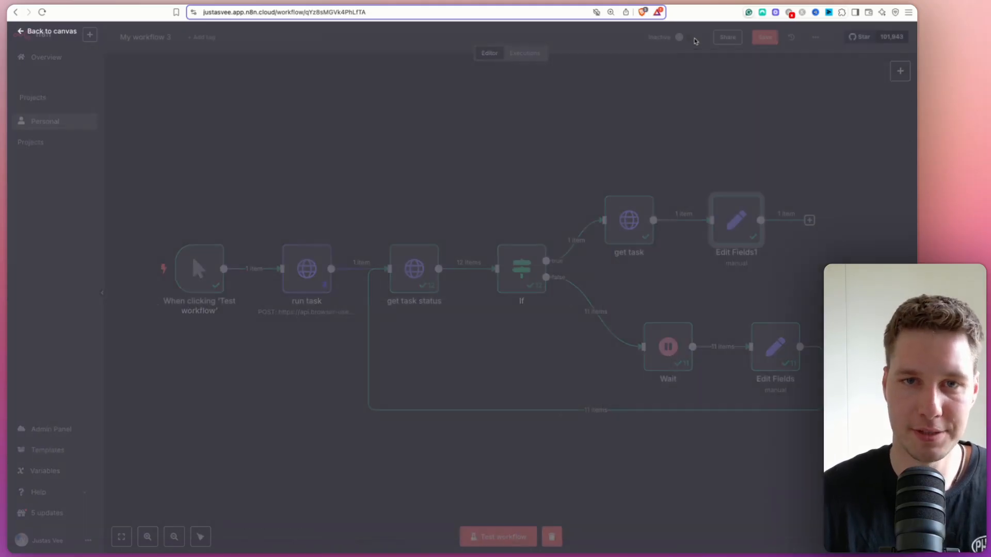